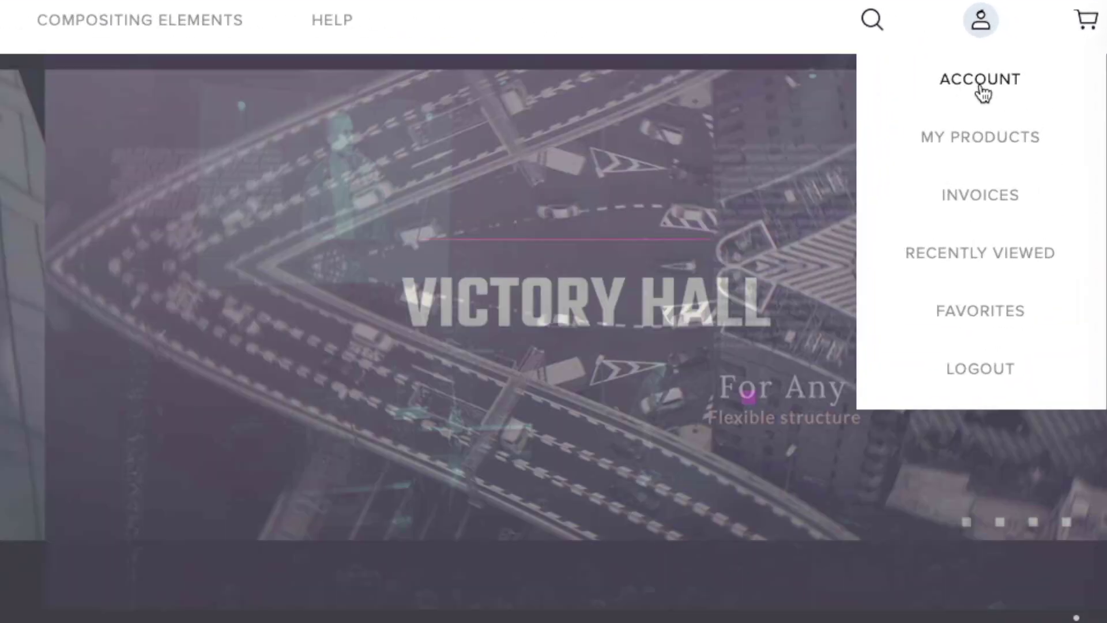
Open the mInstaller download page from the Help menu and scroll through it.
{"action": "mouse_move", "coordinate": [332, 20]}
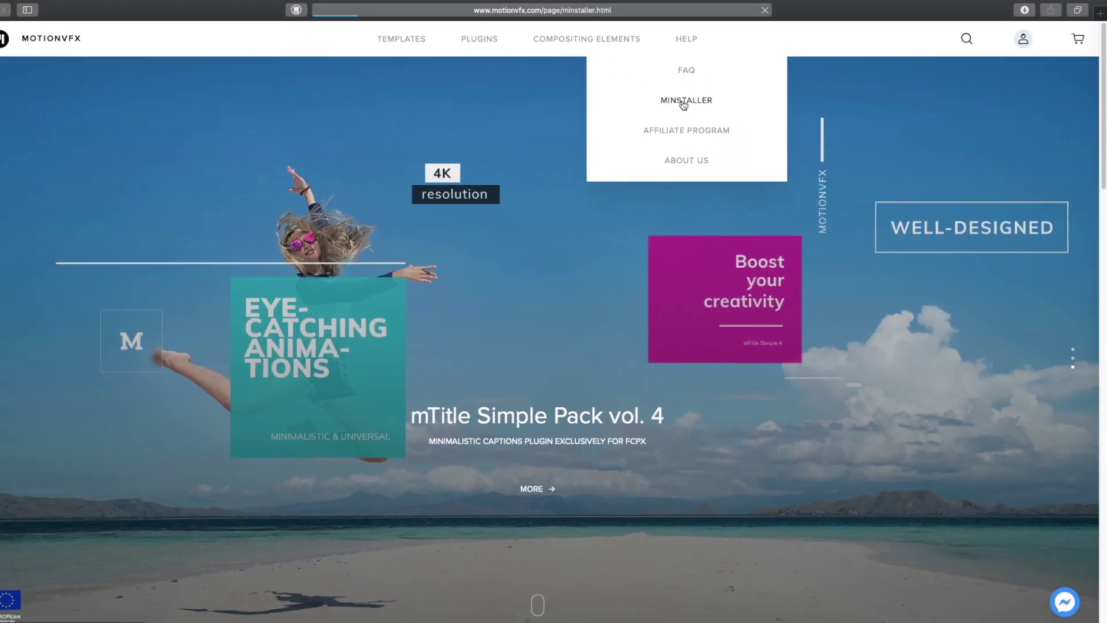
{"action": "left_click", "coordinate": [312, 157]}
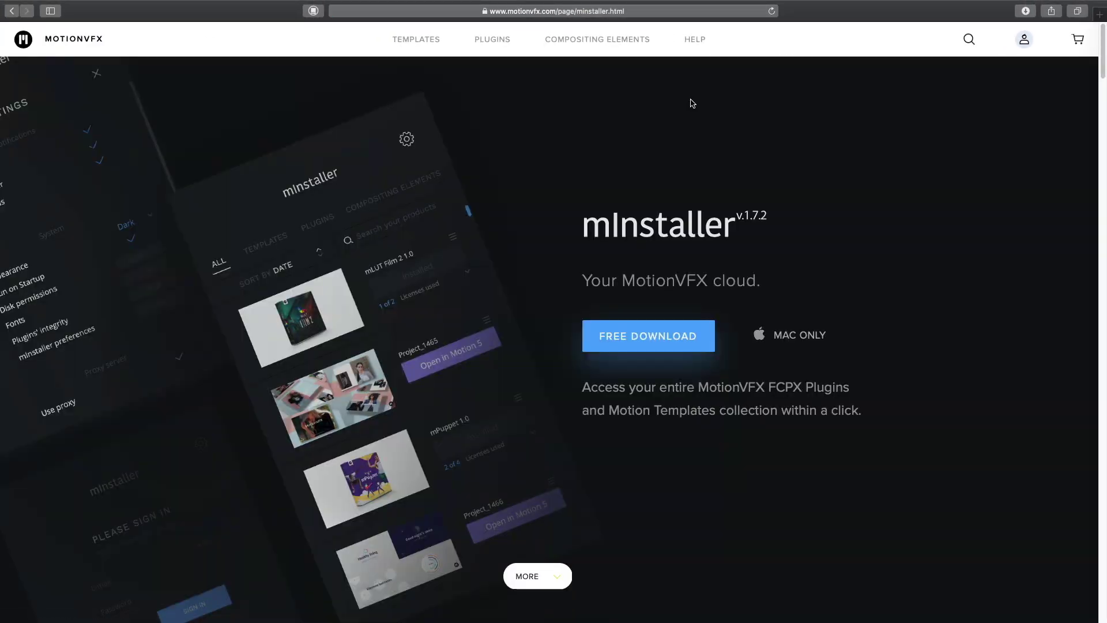
{"action": "scroll", "coordinate": [573, 259], "scroll_direction": "down", "scroll_amount": 15}
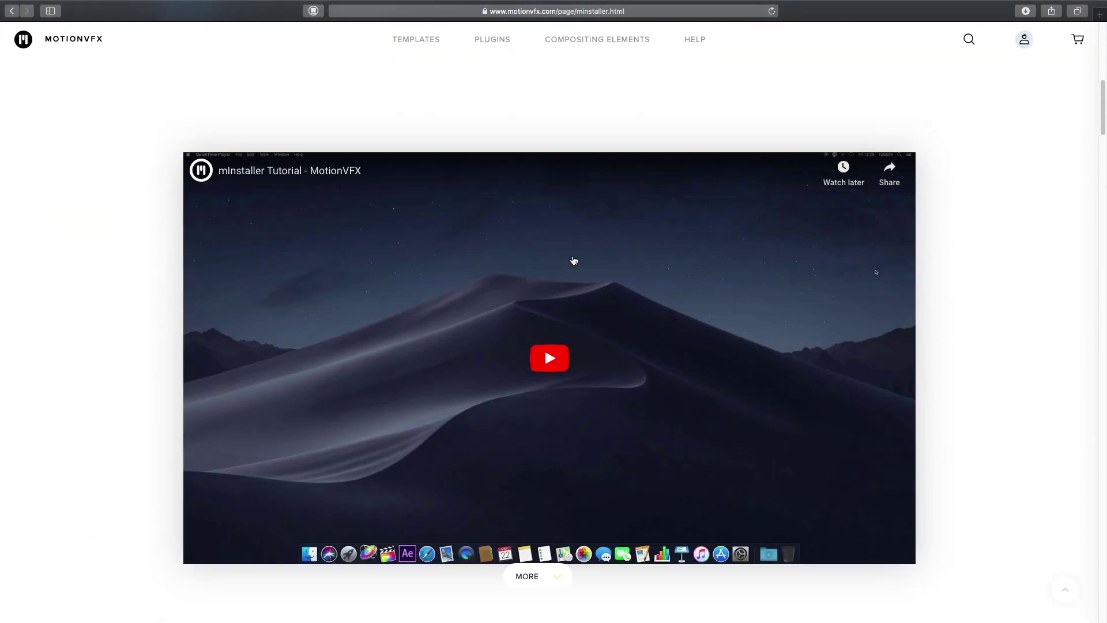
{"action": "scroll", "coordinate": [573, 260], "scroll_direction": "down", "scroll_amount": 6}
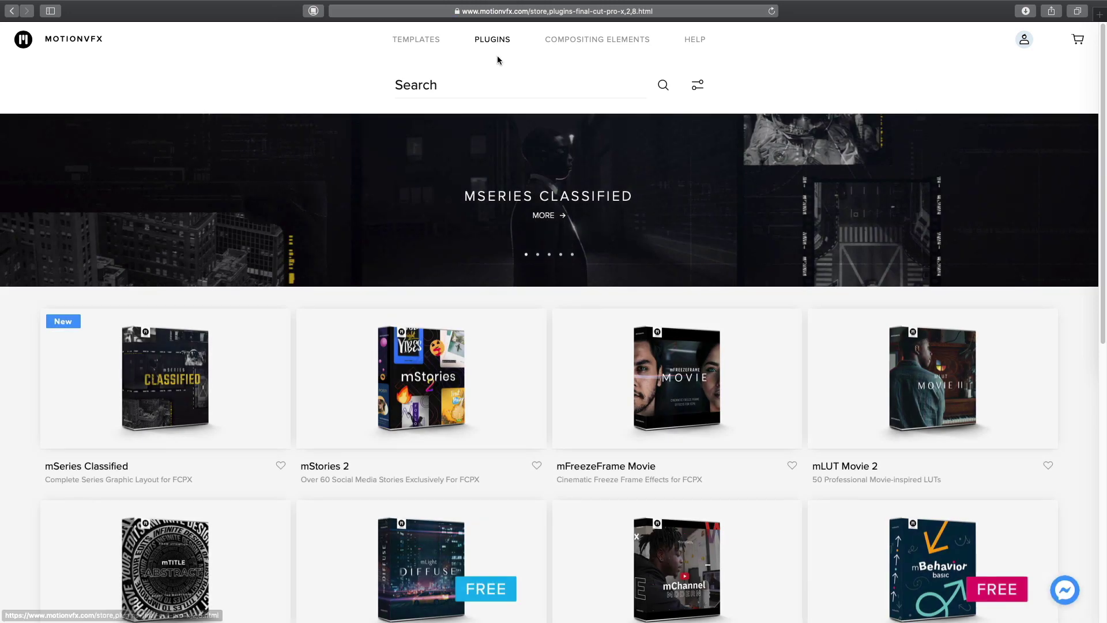
Browse the free mLight Diffuse product page, then return to the plugins store listing.
{"action": "scroll", "coordinate": [556, 349], "scroll_direction": "down", "scroll_amount": 5}
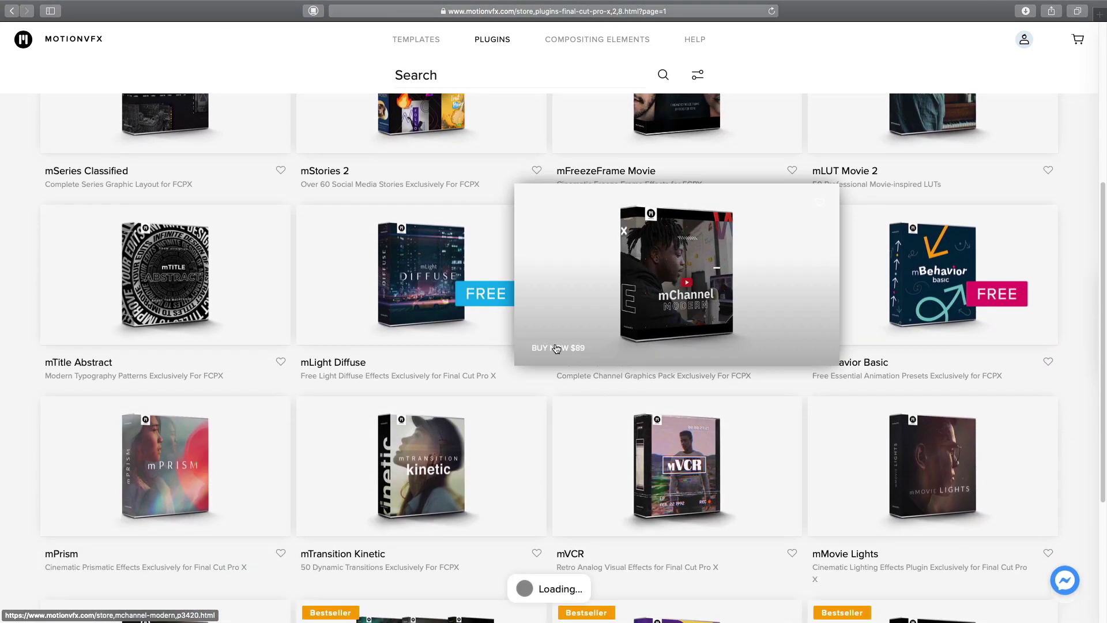
{"action": "mouse_move", "coordinate": [396, 259]}
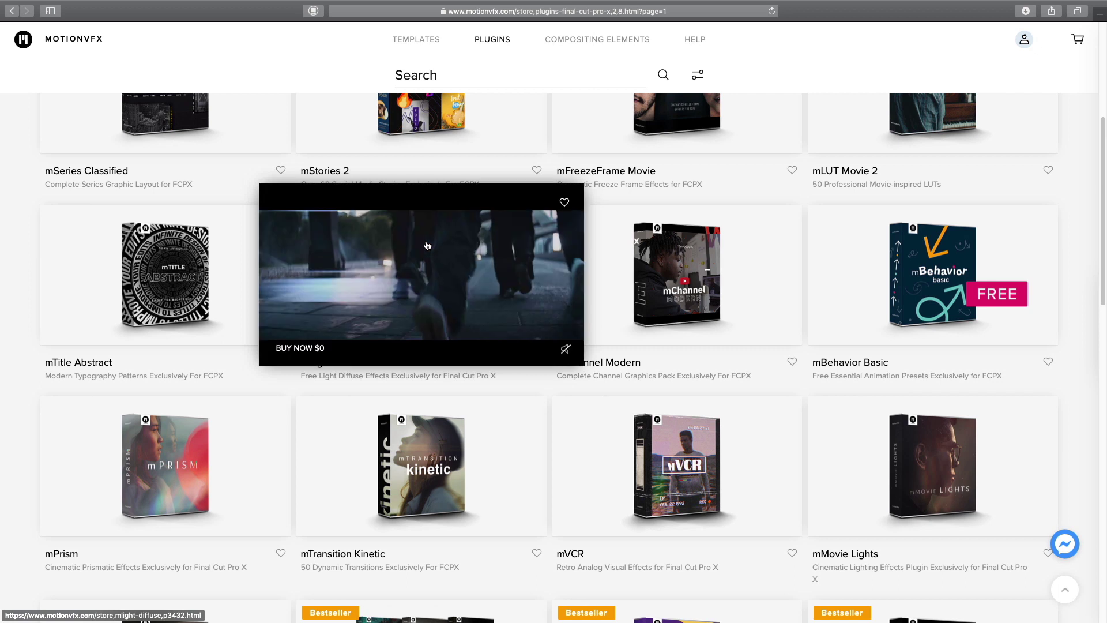
{"action": "left_click", "coordinate": [447, 308]}
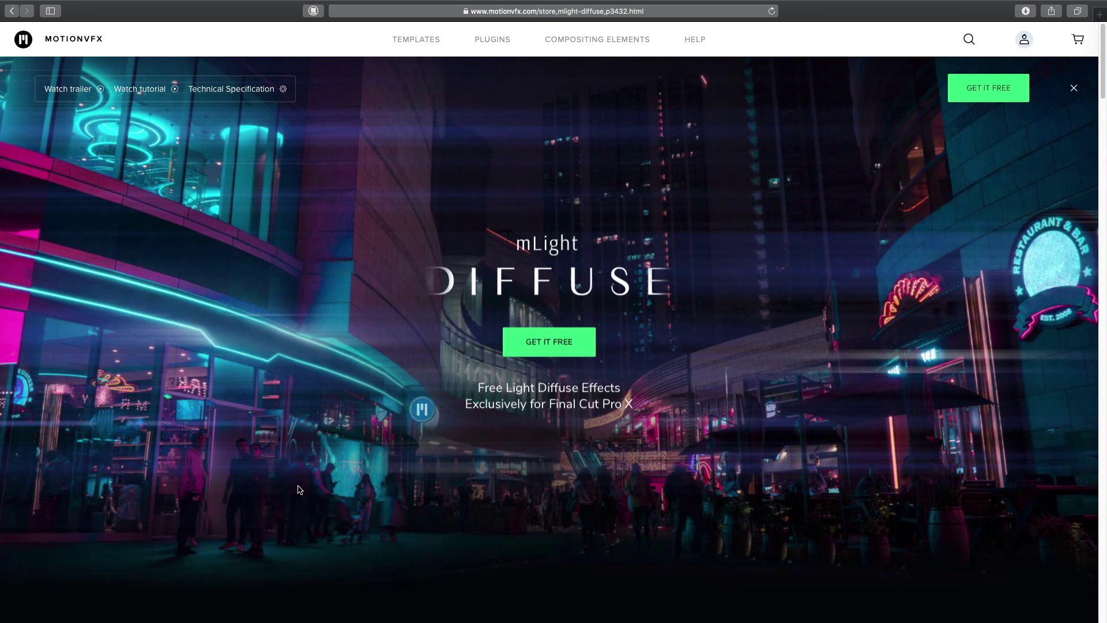
{"action": "scroll", "coordinate": [299, 489], "scroll_direction": "down", "scroll_amount": 10}
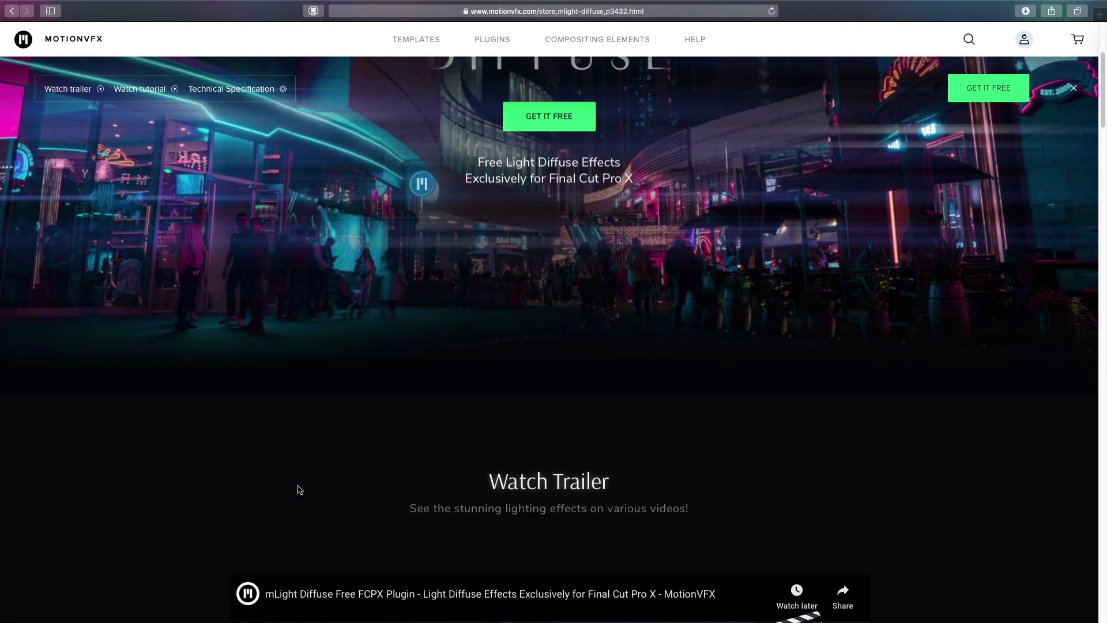
{"action": "scroll", "coordinate": [299, 489], "scroll_direction": "down", "scroll_amount": 10}
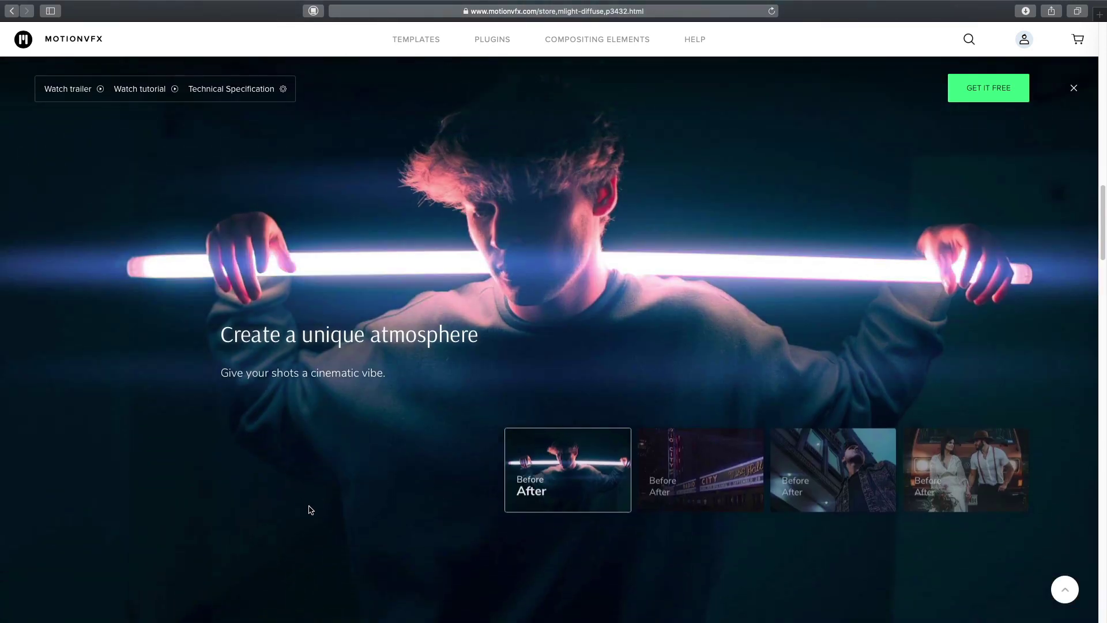
{"action": "left_click", "coordinate": [492, 39]}
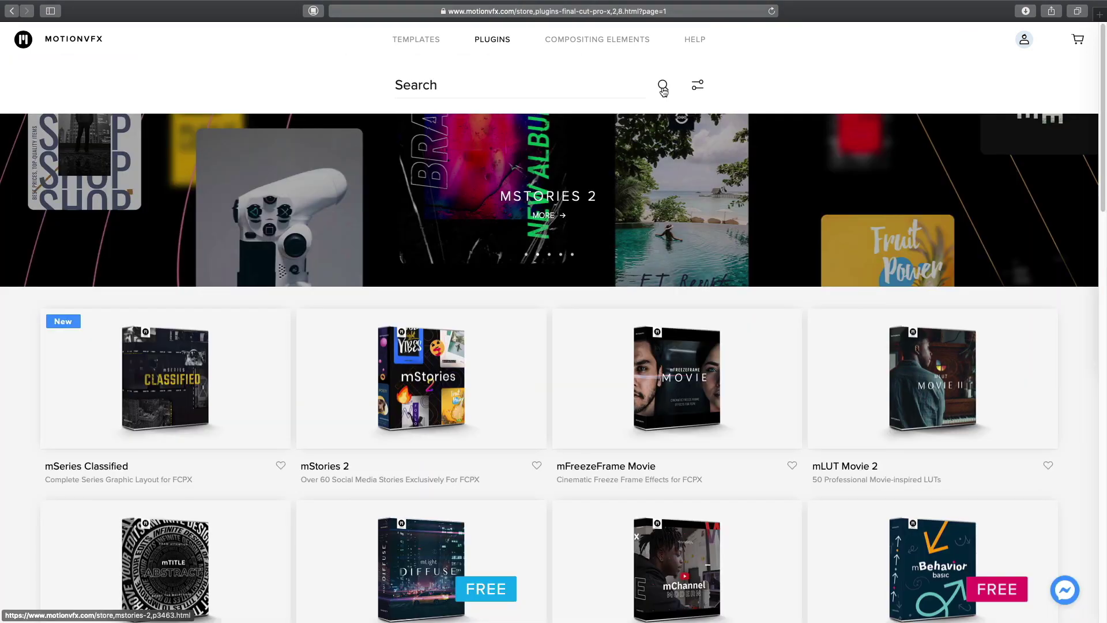
Filter the plugins listing to show only free items.
{"action": "left_click", "coordinate": [696, 86]}
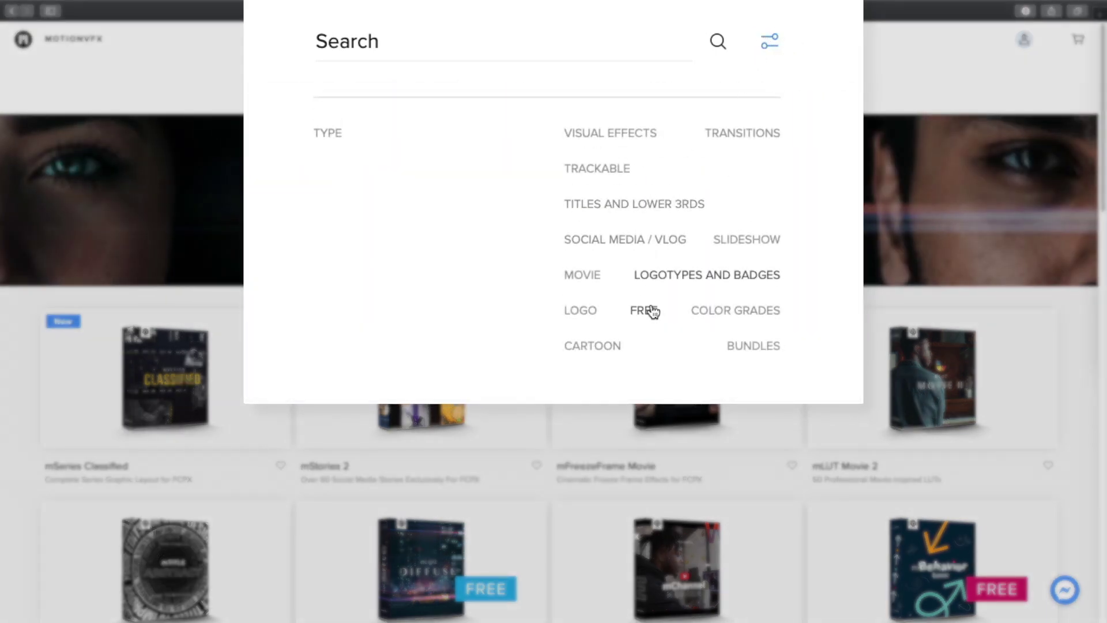
{"action": "left_click", "coordinate": [644, 312]}
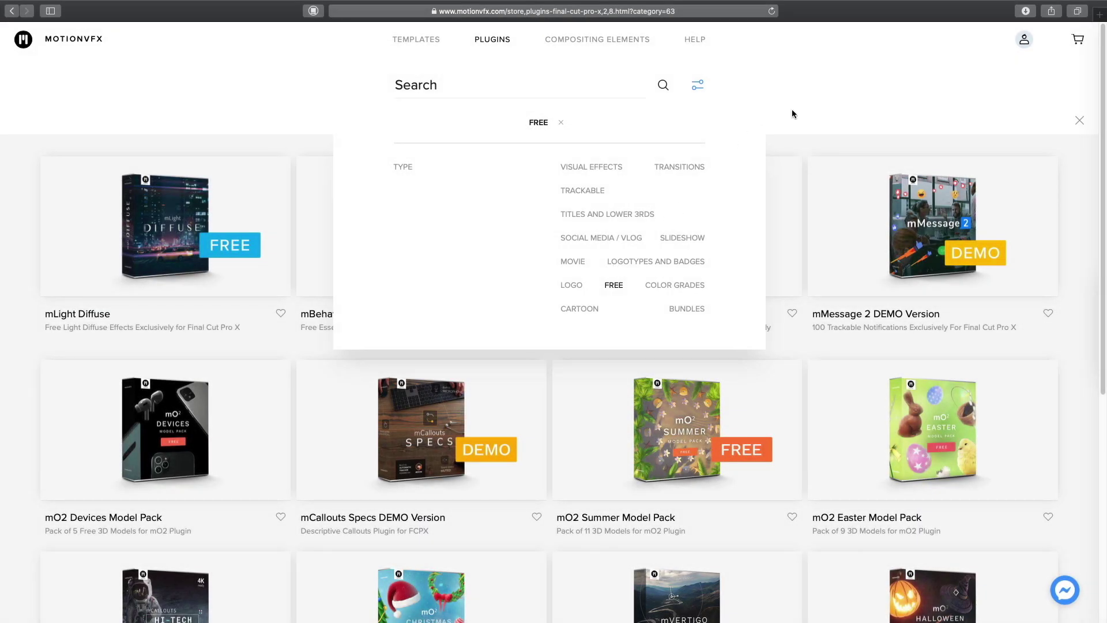
{"action": "left_click", "coordinate": [793, 115]}
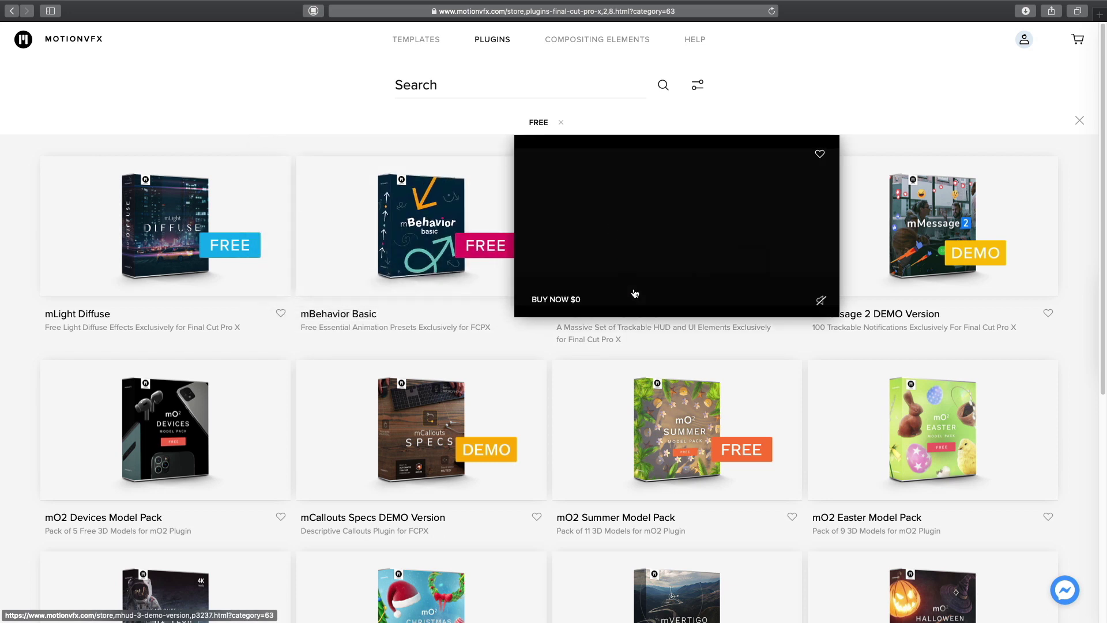
Scroll through the free plugins grid, past mVertigo and mTransition Luma.
{"action": "mouse_move", "coordinate": [652, 434]}
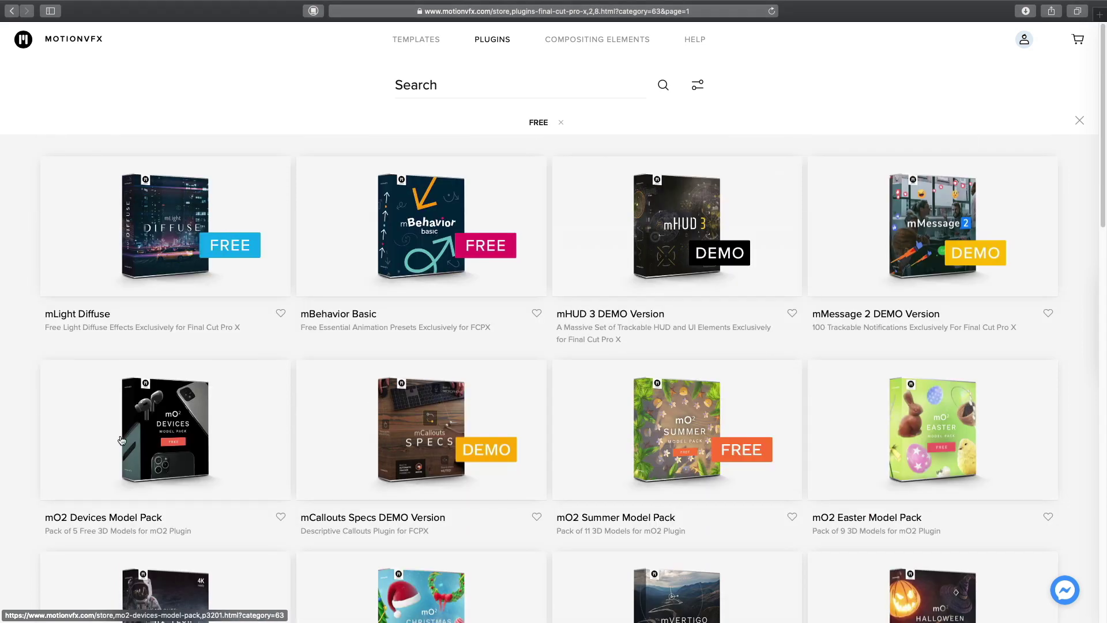
{"action": "mouse_move", "coordinate": [126, 440]}
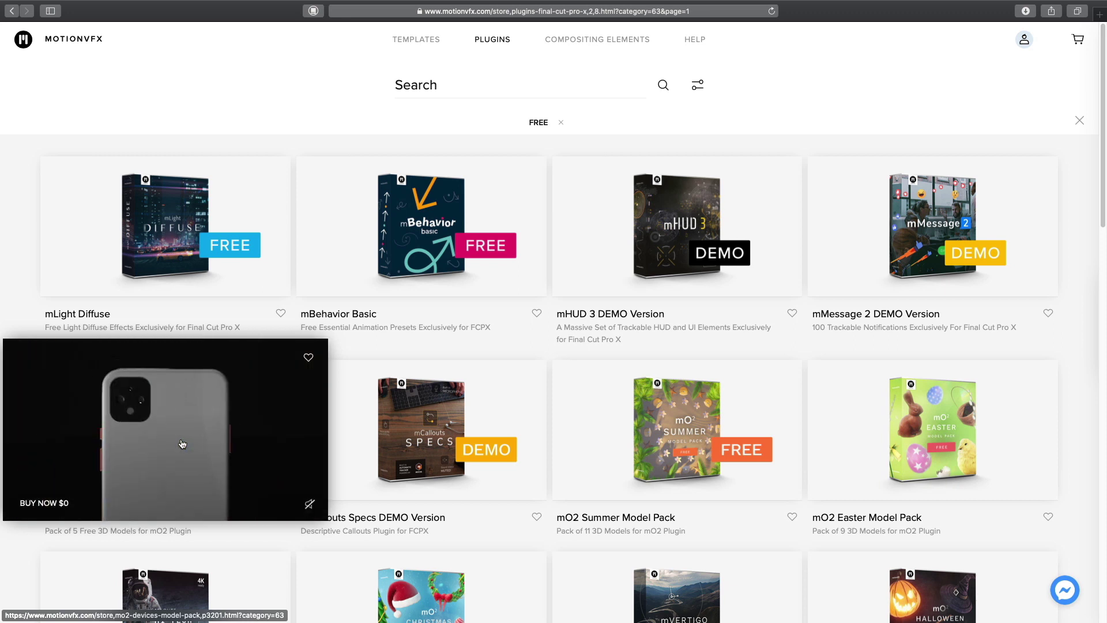
{"action": "scroll", "coordinate": [183, 443], "scroll_direction": "down", "scroll_amount": 2}
{"action": "scroll", "coordinate": [182, 443], "scroll_direction": "down", "scroll_amount": 8}
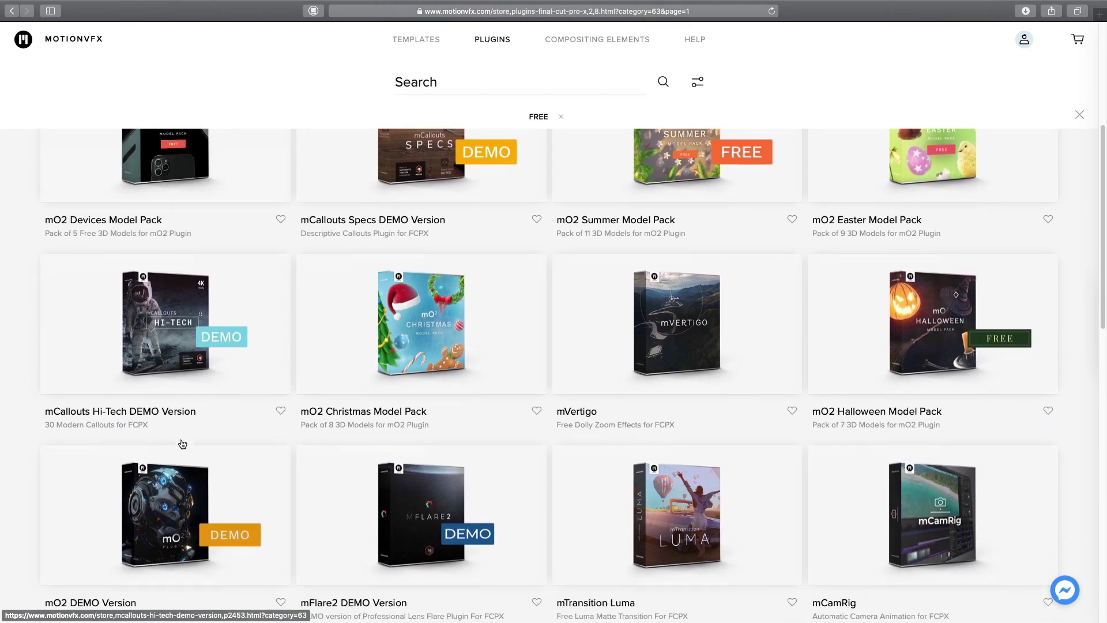
{"action": "scroll", "coordinate": [182, 443], "scroll_direction": "down", "scroll_amount": 6}
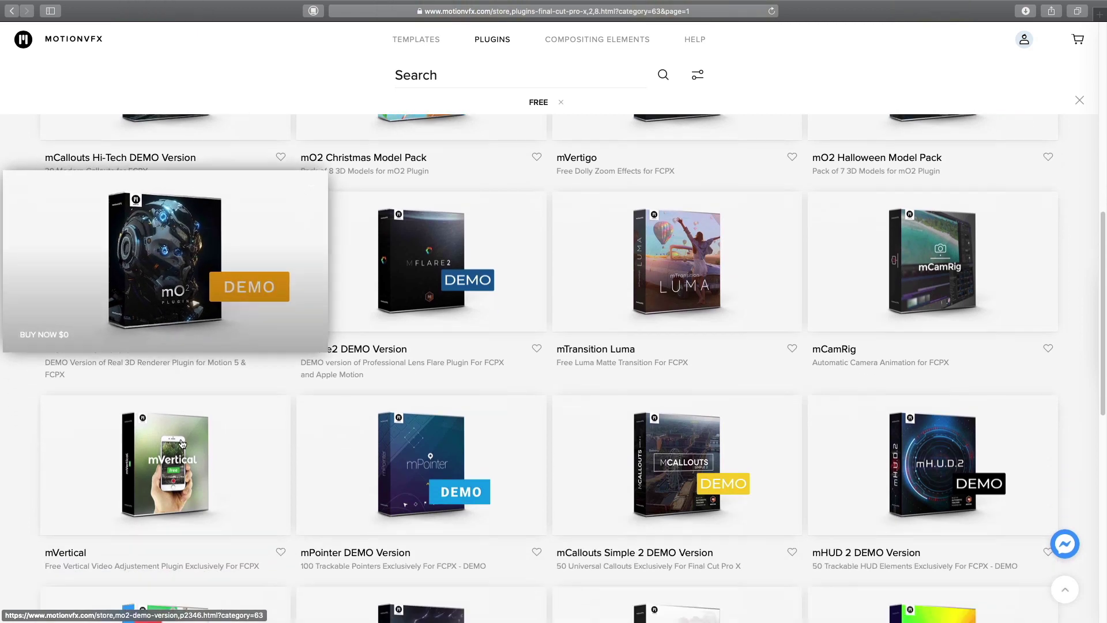
{"action": "scroll", "coordinate": [182, 443], "scroll_direction": "down", "scroll_amount": 7}
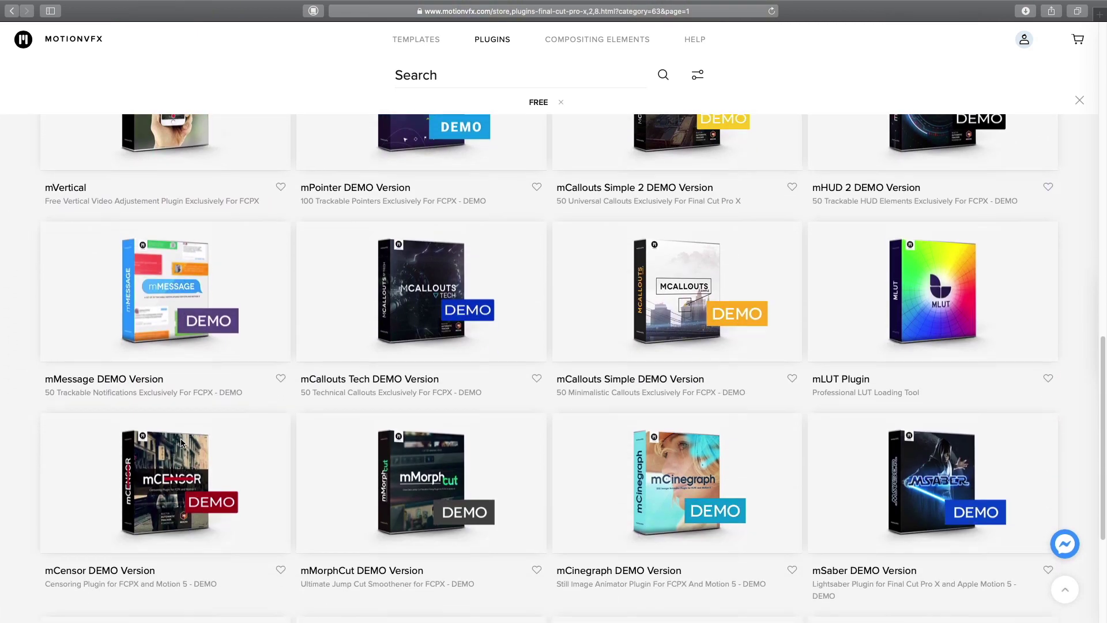
{"action": "scroll", "coordinate": [182, 443], "scroll_direction": "down", "scroll_amount": 9}
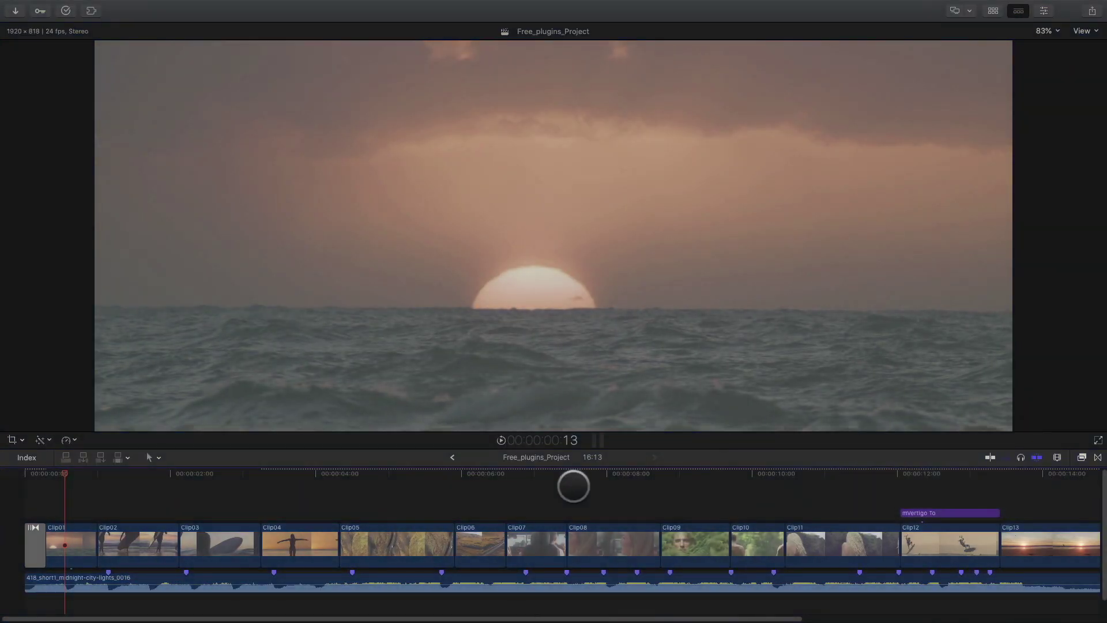
Enlarge the timeline and drag mLut by motionVFX from the mLut category onto Clip01.
{"action": "left_click_drag", "start_coordinate": [476, 448], "coordinate": [481, 362]}
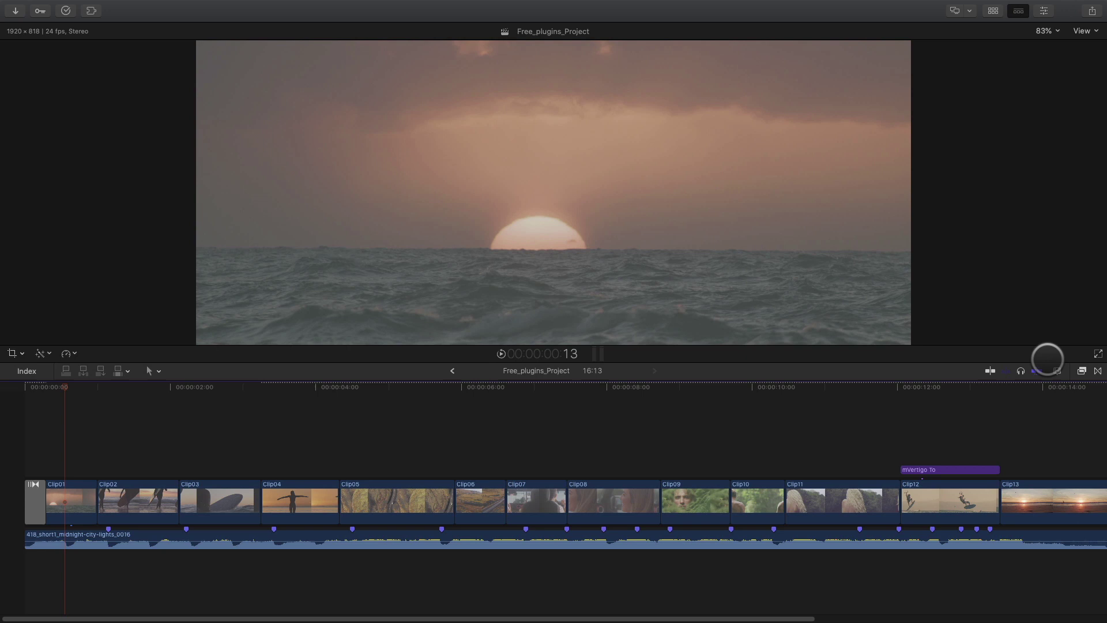
{"action": "left_click", "coordinate": [1082, 370]}
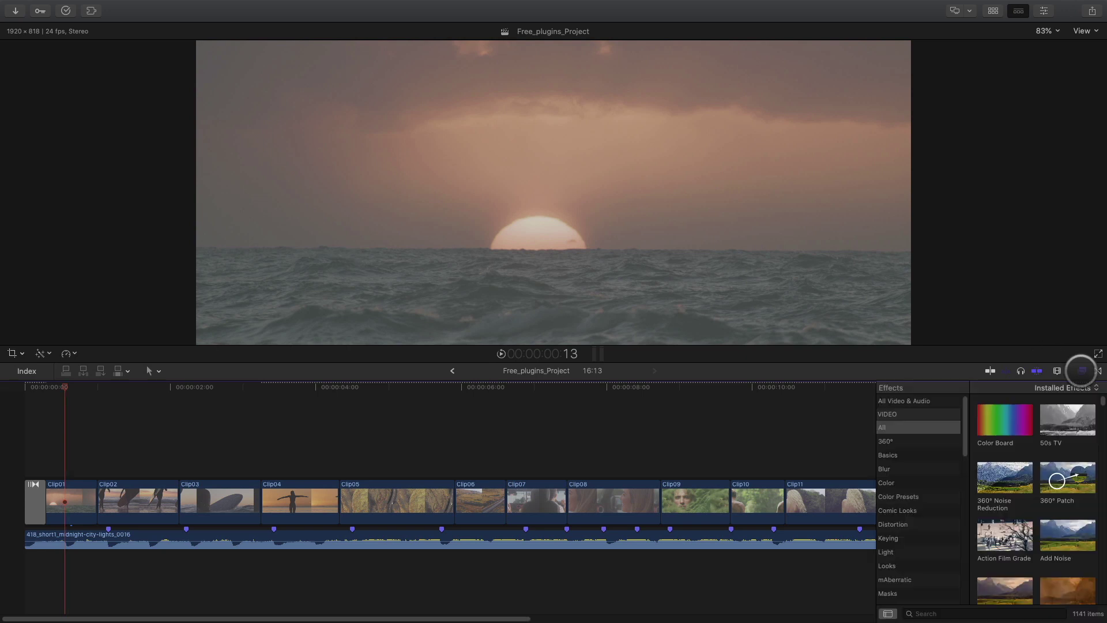
{"action": "scroll", "coordinate": [924, 484], "scroll_direction": "down", "scroll_amount": 8}
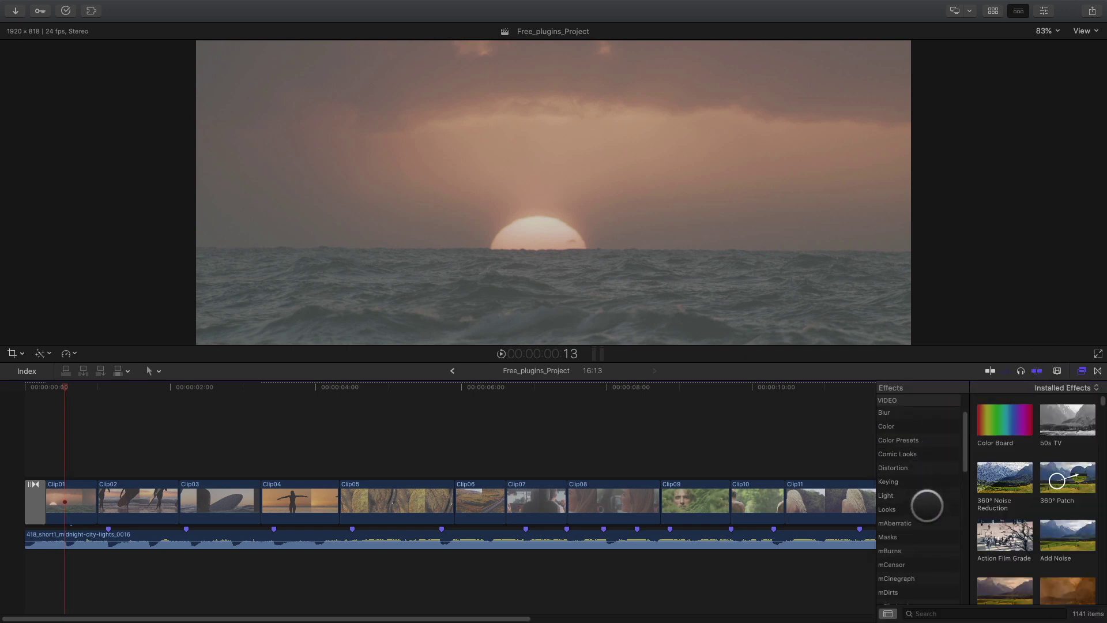
{"action": "scroll", "coordinate": [927, 506], "scroll_direction": "down", "scroll_amount": 8}
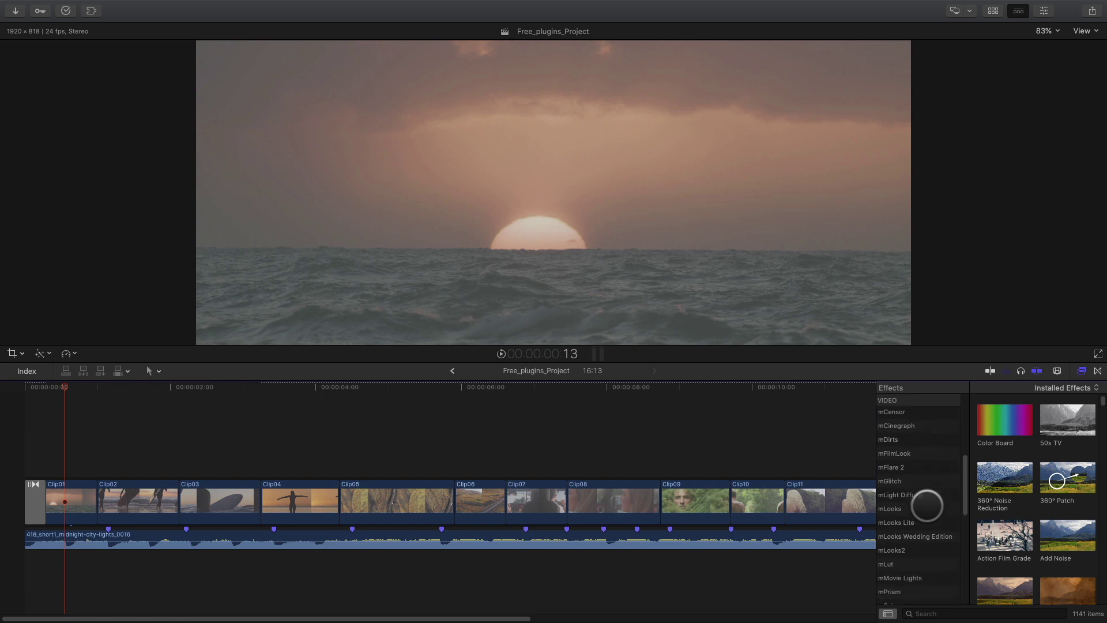
{"action": "scroll", "coordinate": [924, 558], "scroll_direction": "down", "scroll_amount": 2}
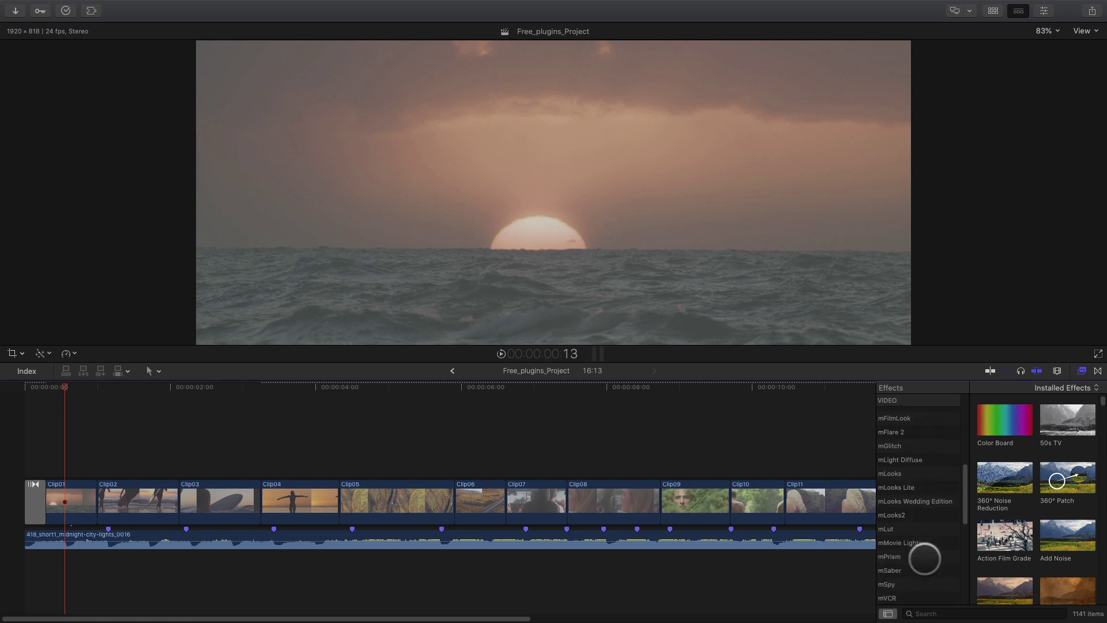
{"action": "left_click", "coordinate": [885, 530]}
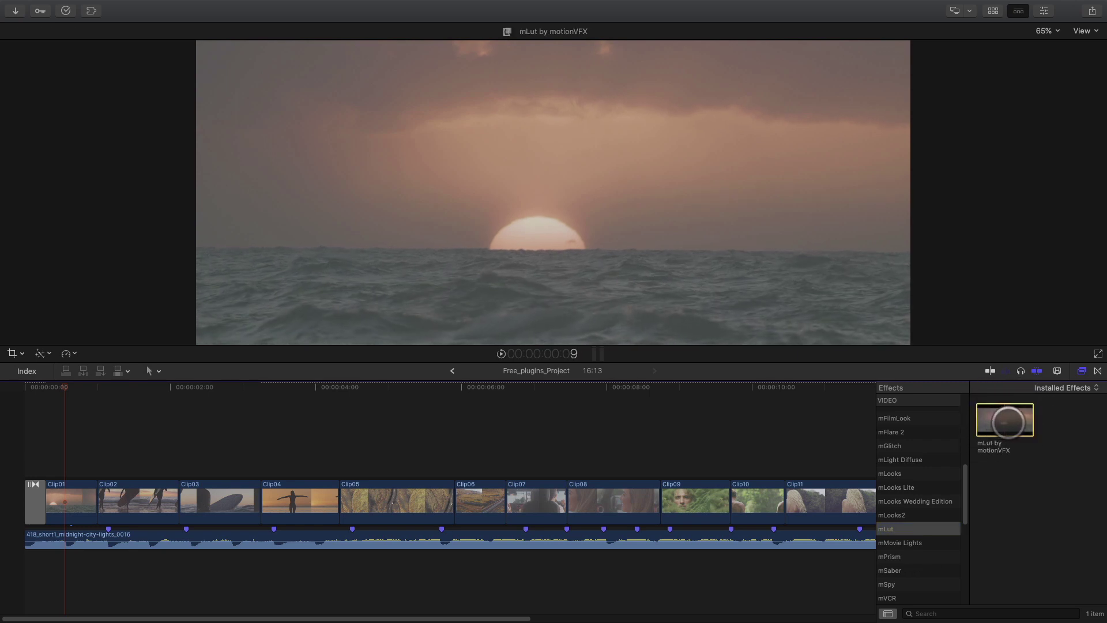
{"action": "left_click_drag", "start_coordinate": [1000, 424], "coordinate": [75, 496]}
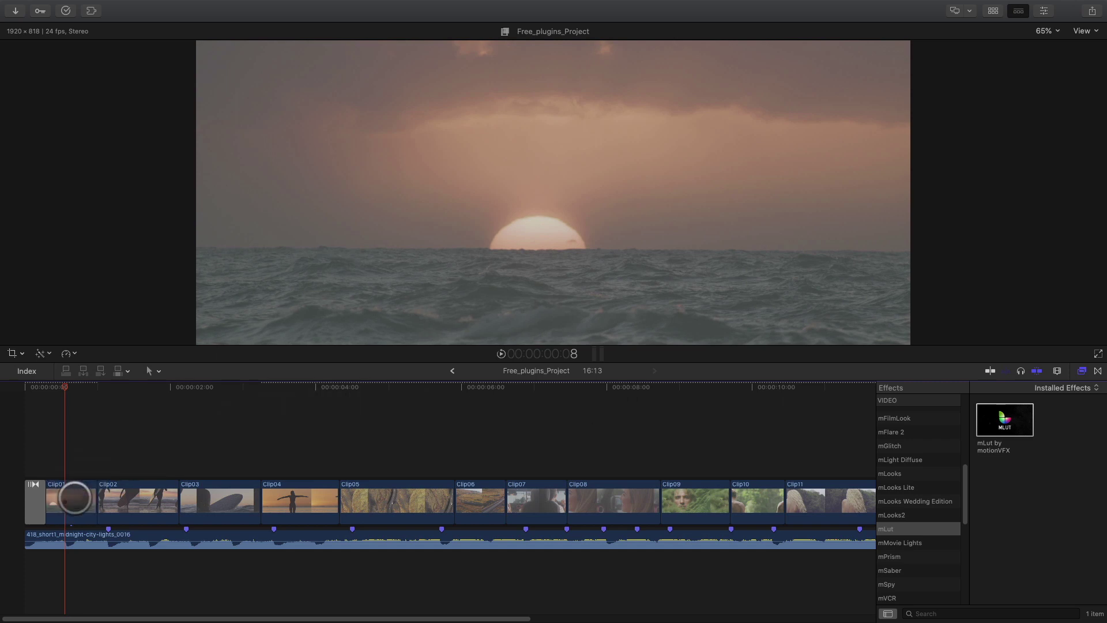
Preview the Cold War, Frontier and Startling mLUT presets on Clip01, then apply Dramatic.
{"action": "left_click", "coordinate": [1082, 371]}
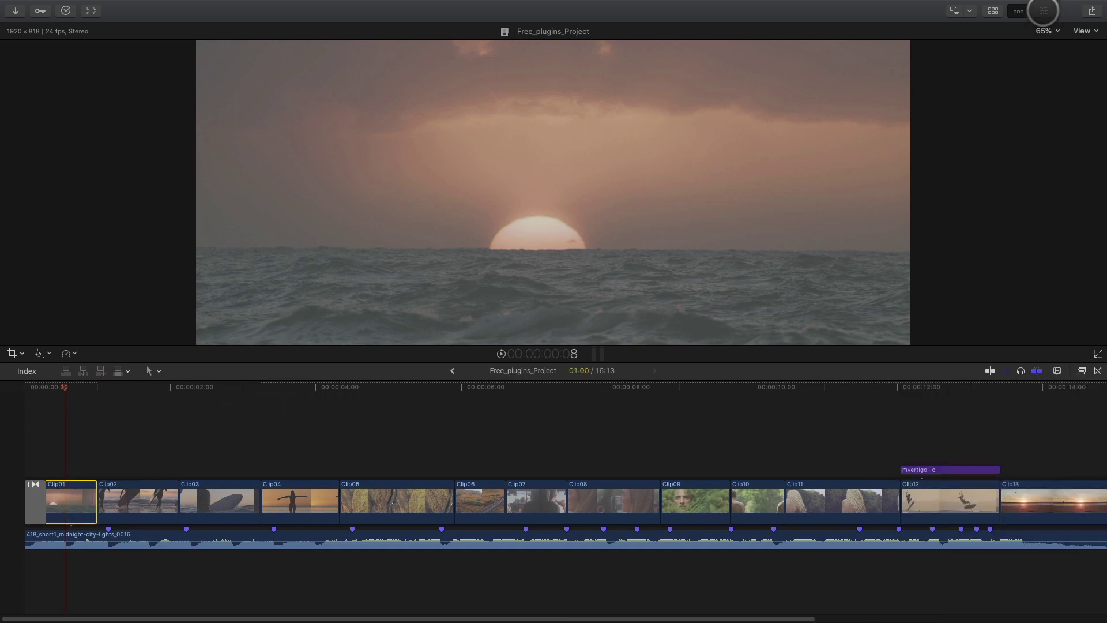
{"action": "left_click", "coordinate": [1043, 10]}
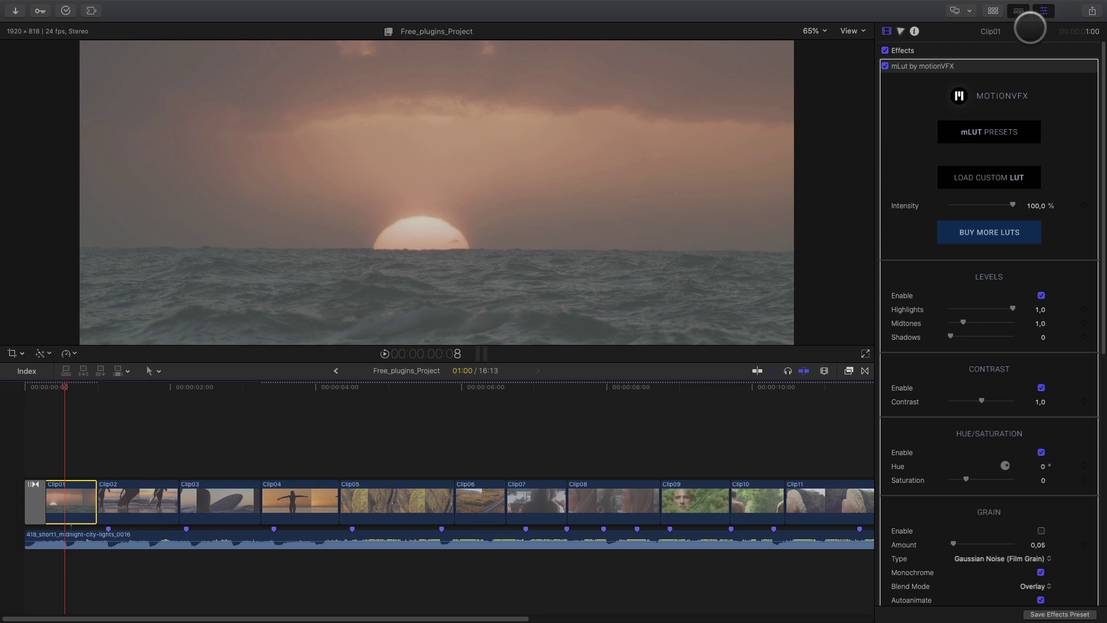
{"action": "scroll", "coordinate": [896, 165], "scroll_direction": "down", "scroll_amount": 5}
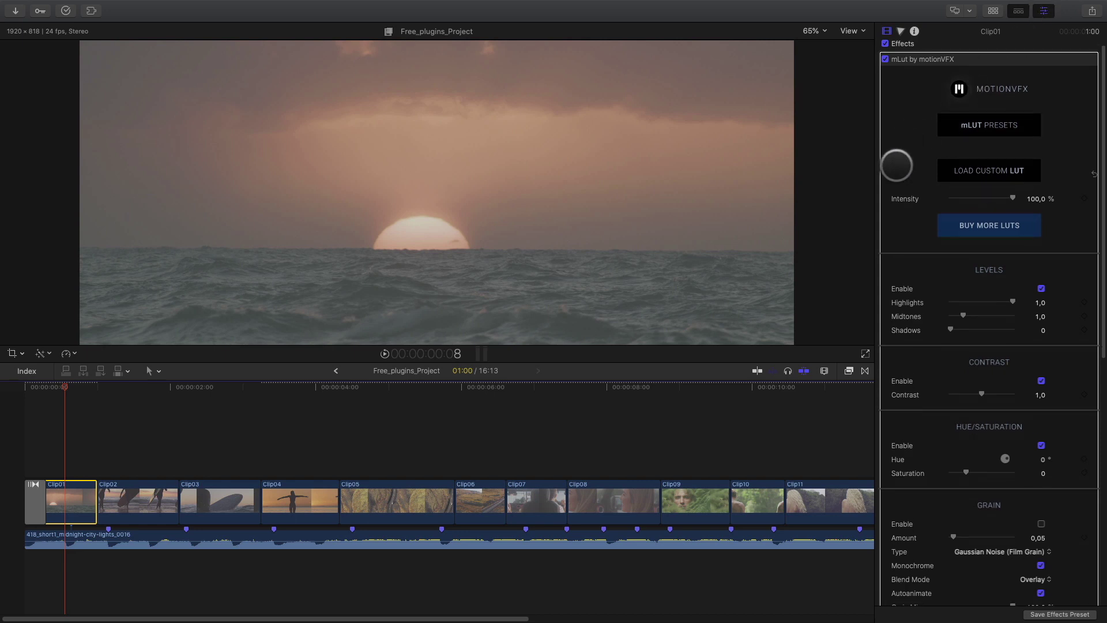
{"action": "scroll", "coordinate": [896, 165], "scroll_direction": "up", "scroll_amount": 5}
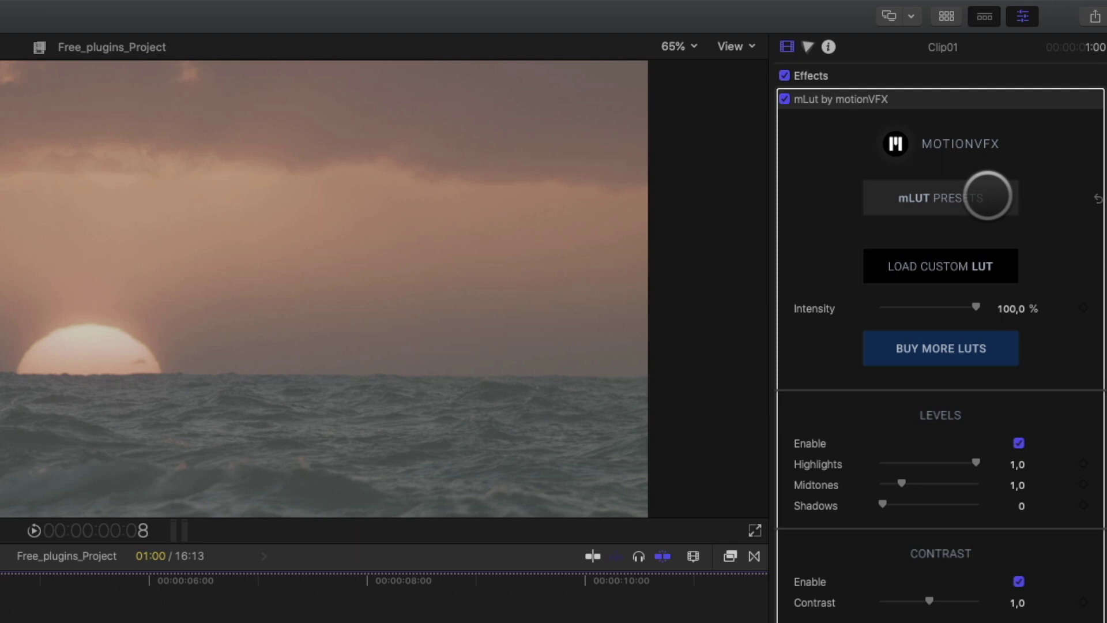
{"action": "left_click", "coordinate": [934, 201]}
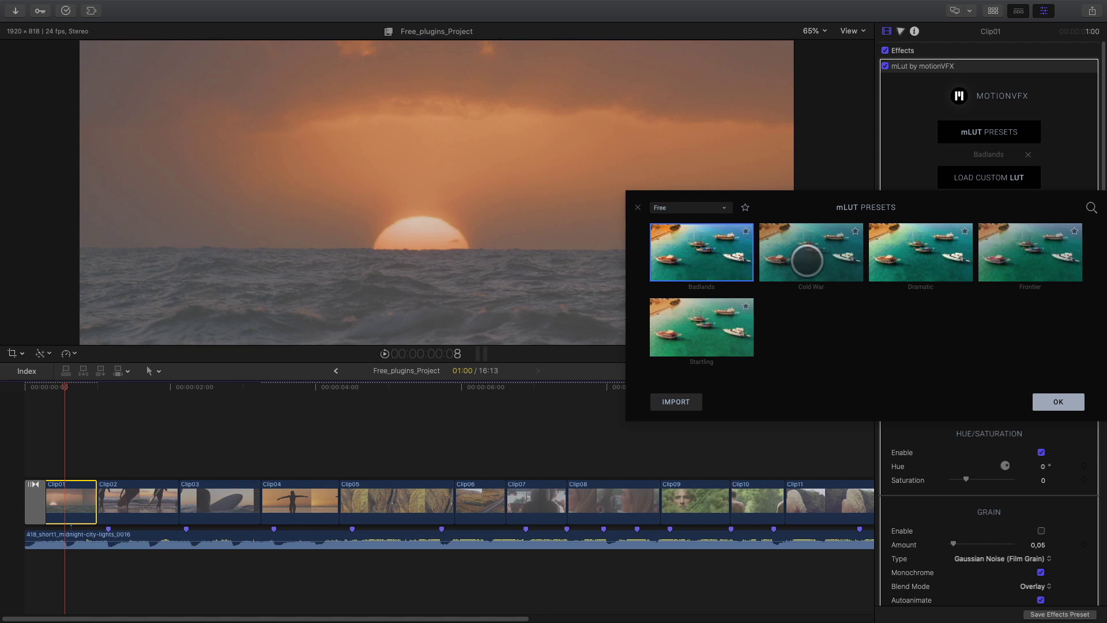
{"action": "left_click", "coordinate": [807, 261]}
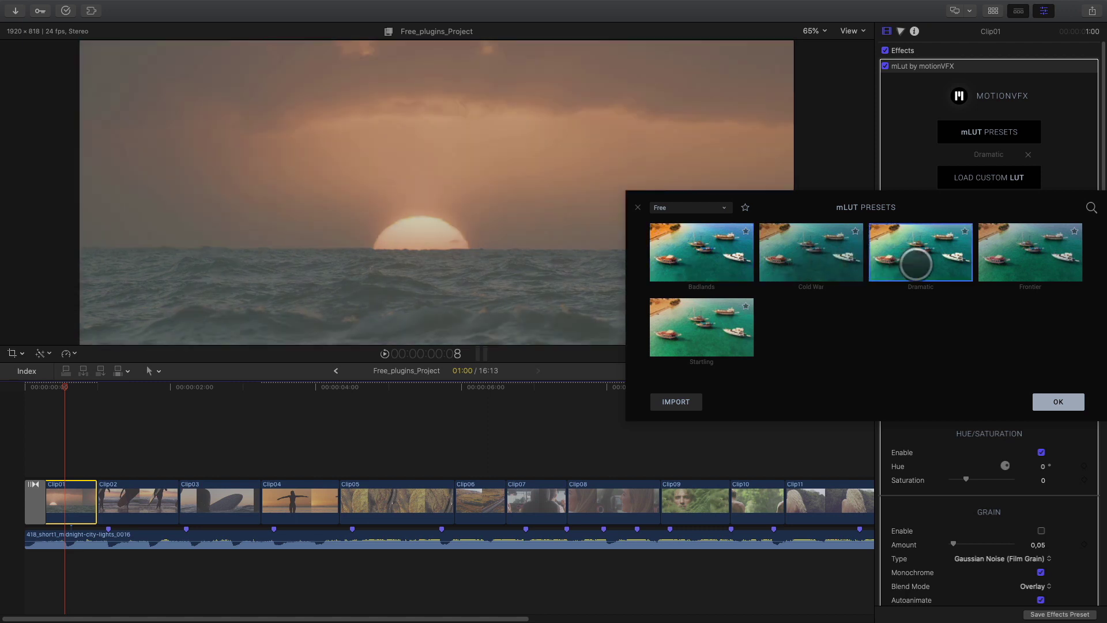
{"action": "left_click", "coordinate": [1012, 259]}
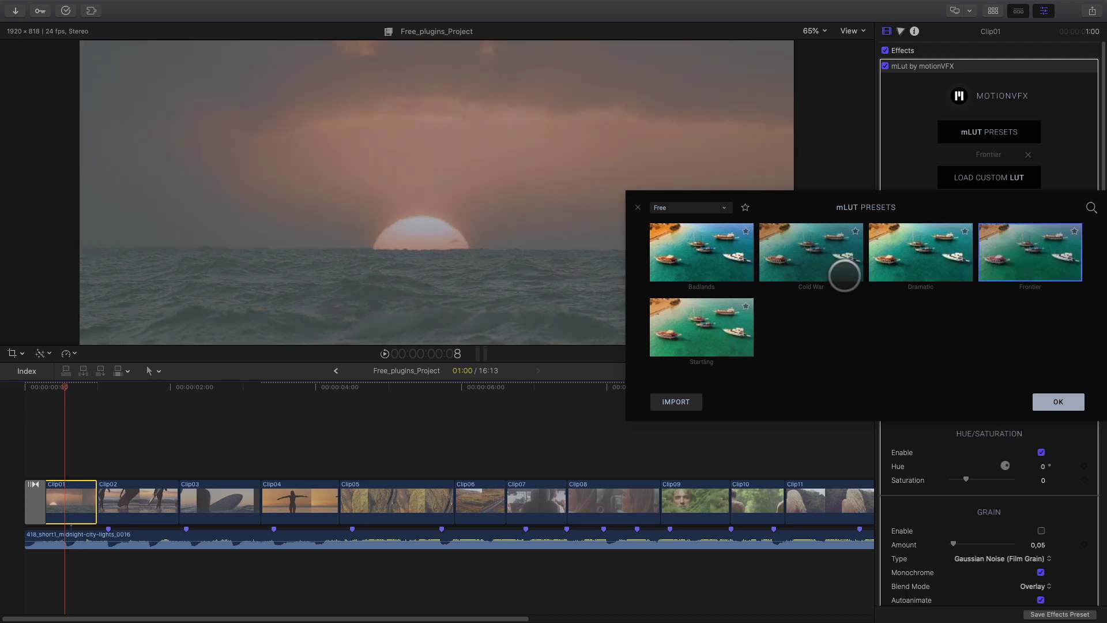
{"action": "left_click", "coordinate": [674, 345]}
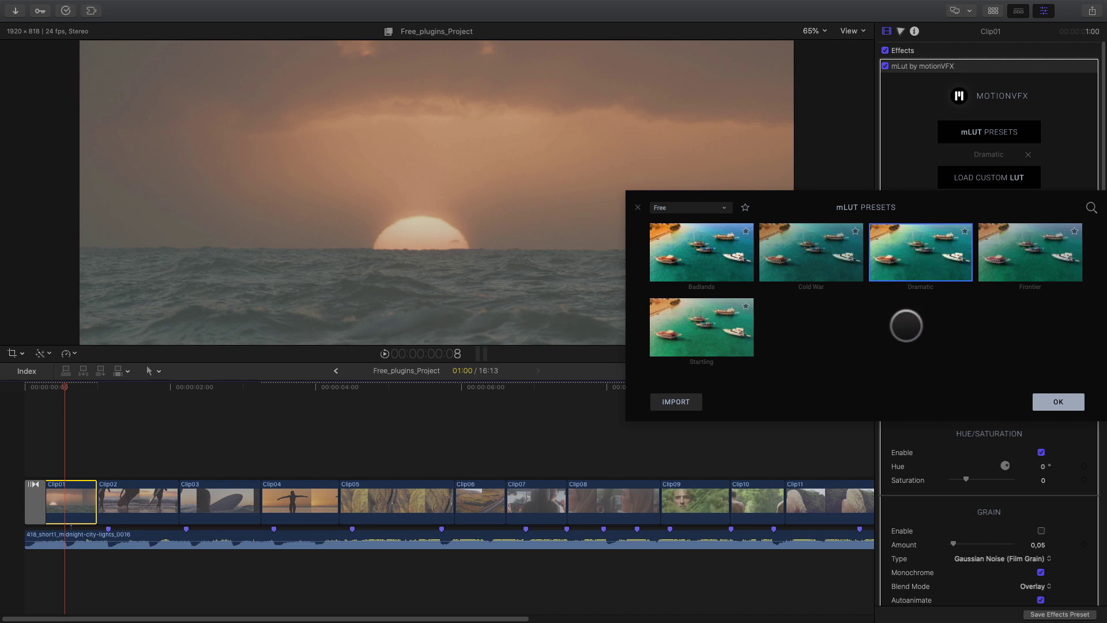
{"action": "left_click", "coordinate": [1058, 402]}
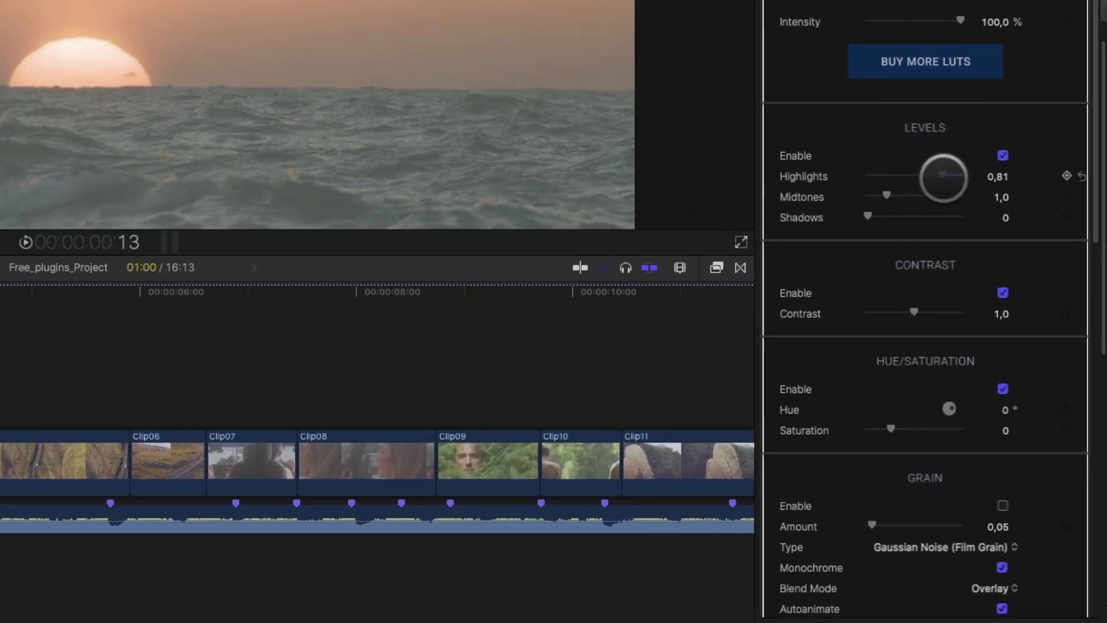
Keep Gaussian Noise grain and set Clip01's Levels highlights to 0,82 and shadows to 0,23.
{"action": "scroll", "coordinate": [874, 141], "scroll_direction": "down", "scroll_amount": 3}
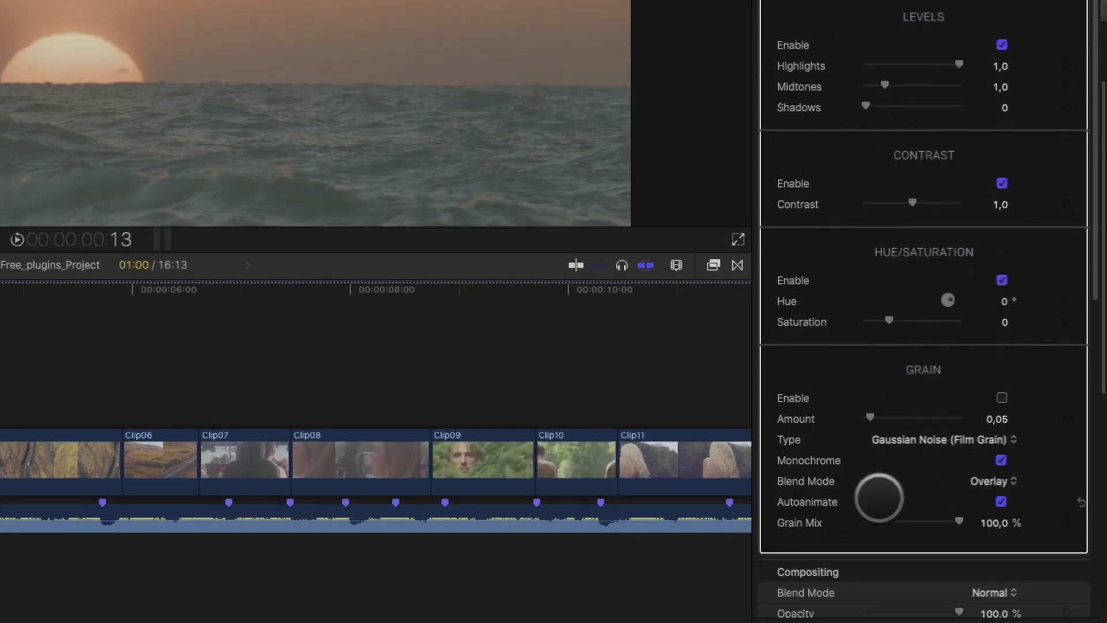
{"action": "left_click", "coordinate": [949, 440]}
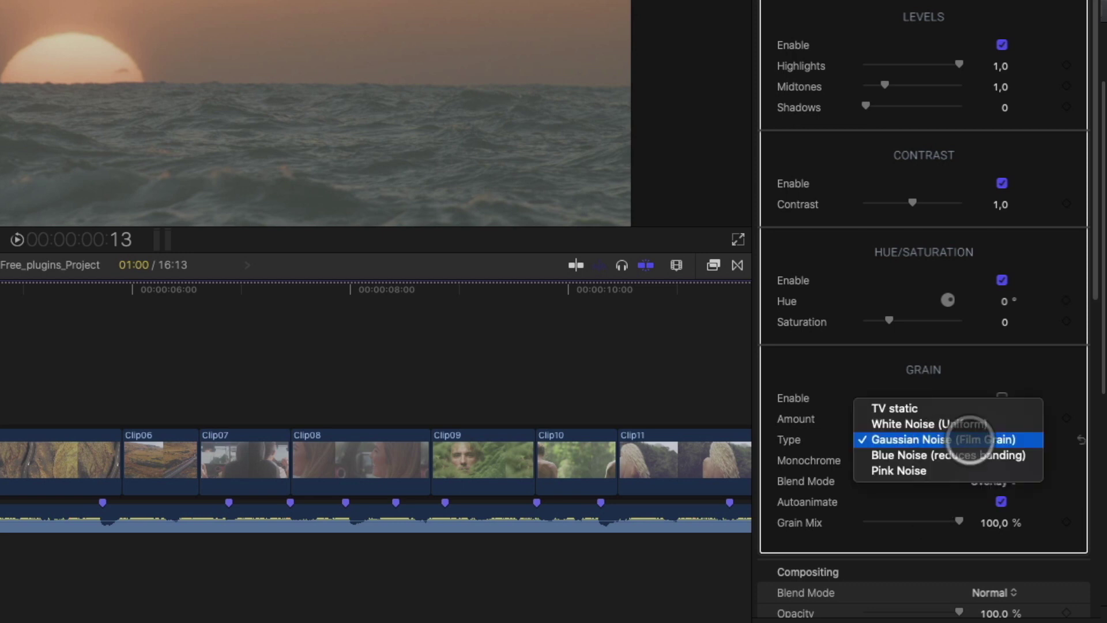
{"action": "left_click", "coordinate": [970, 439]}
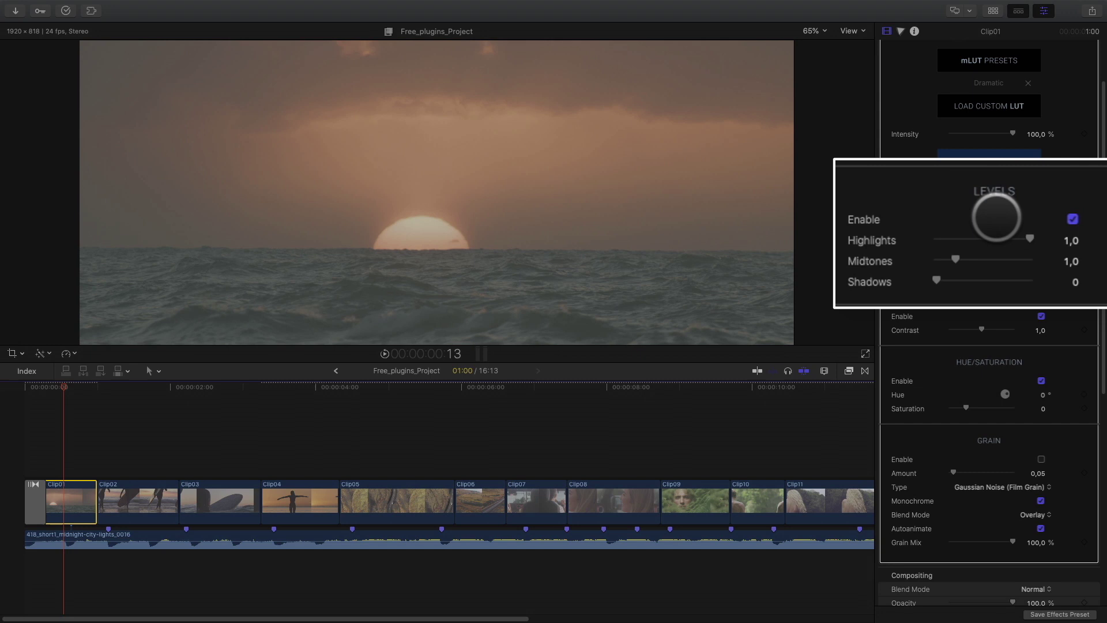
{"action": "left_click_drag", "start_coordinate": [1010, 238], "coordinate": [1001, 238]}
{"action": "left_click_drag", "start_coordinate": [935, 280], "coordinate": [956, 280]}
{"action": "scroll", "coordinate": [1039, 291], "scroll_direction": "up", "scroll_amount": 3}
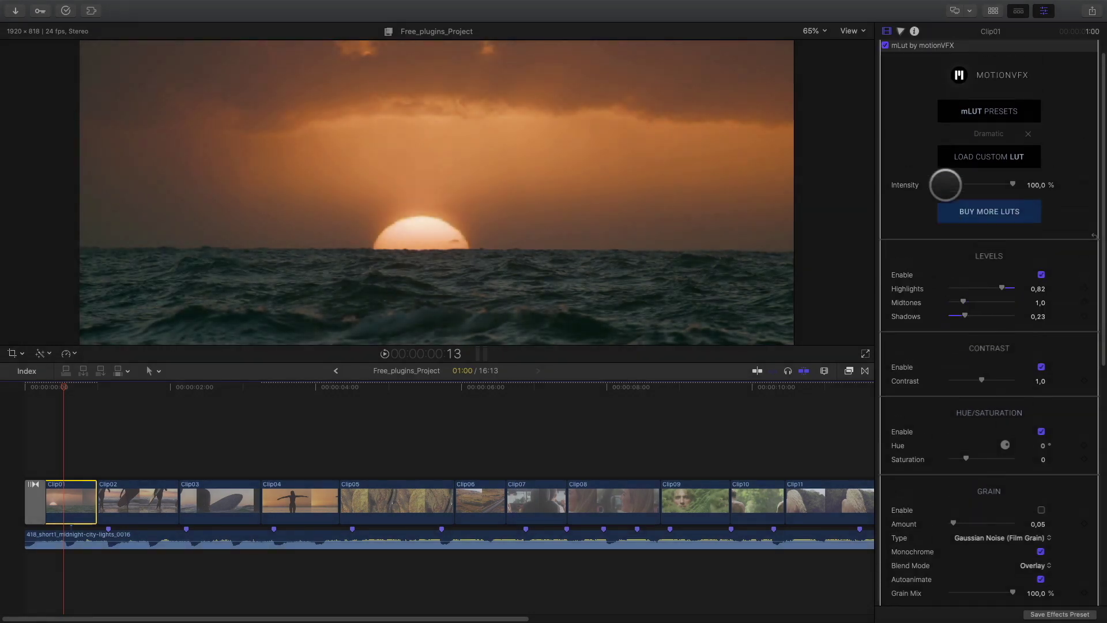
{"action": "left_click", "coordinate": [1040, 292]}
{"action": "left_click", "coordinate": [1041, 292]}
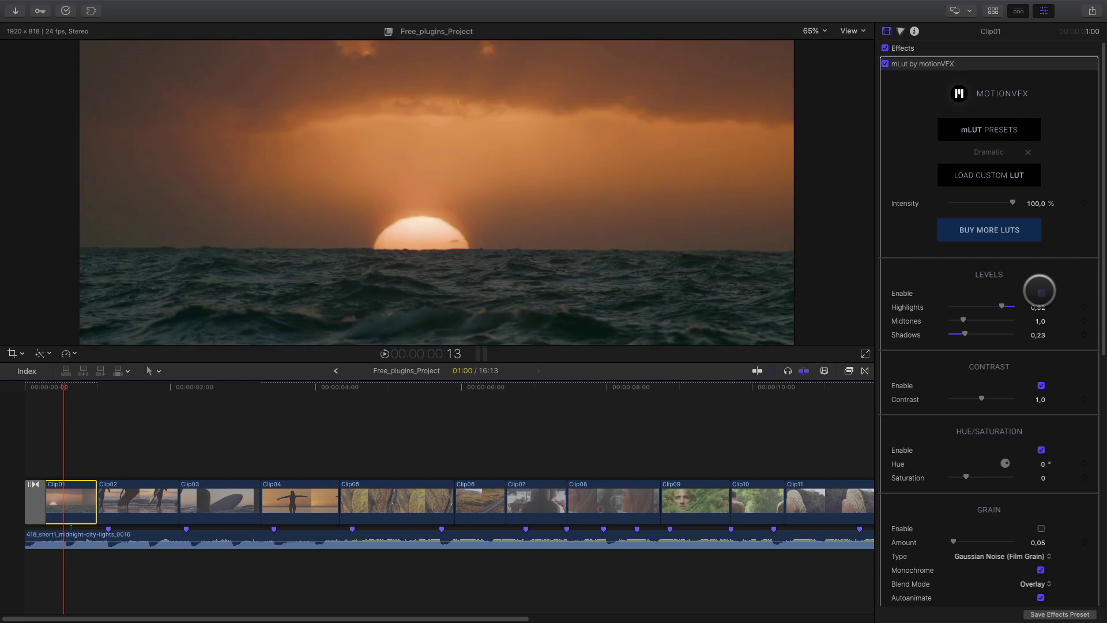
{"action": "scroll", "coordinate": [1040, 291], "scroll_direction": "down", "scroll_amount": 1}
{"action": "left_click_drag", "start_coordinate": [70, 385], "coordinate": [137, 390]}
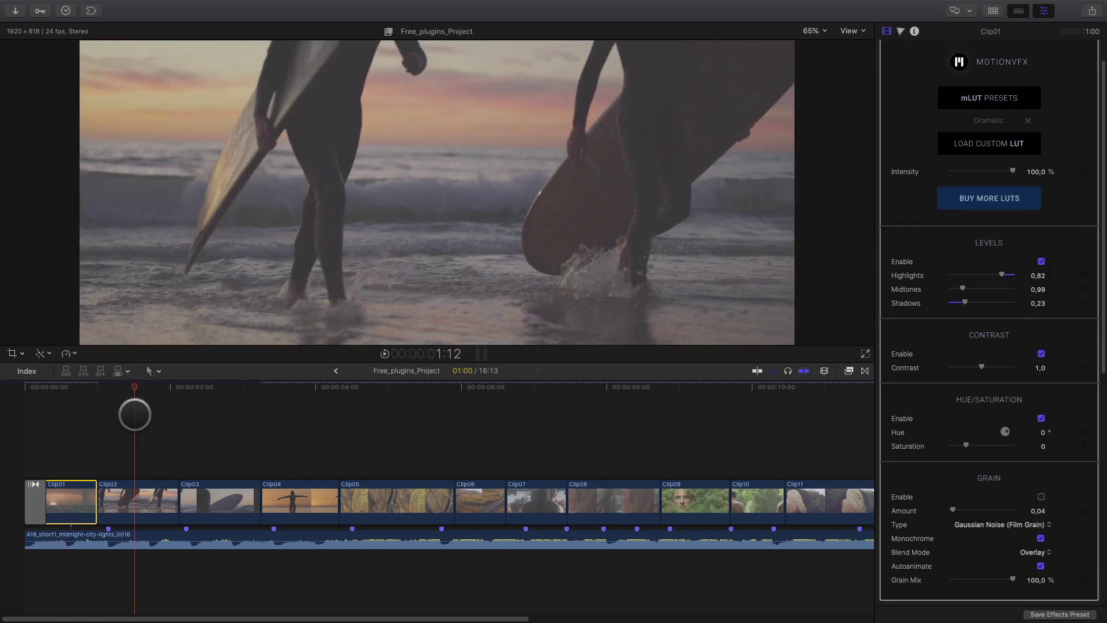
Apply mLut by motionVFX to Clip02 with the Cold War preset.
{"action": "left_click", "coordinate": [139, 503]}
{"action": "left_click", "coordinate": [848, 371]}
{"action": "left_click_drag", "start_coordinate": [771, 419], "coordinate": [141, 502]}
{"action": "left_click", "coordinate": [849, 371]}
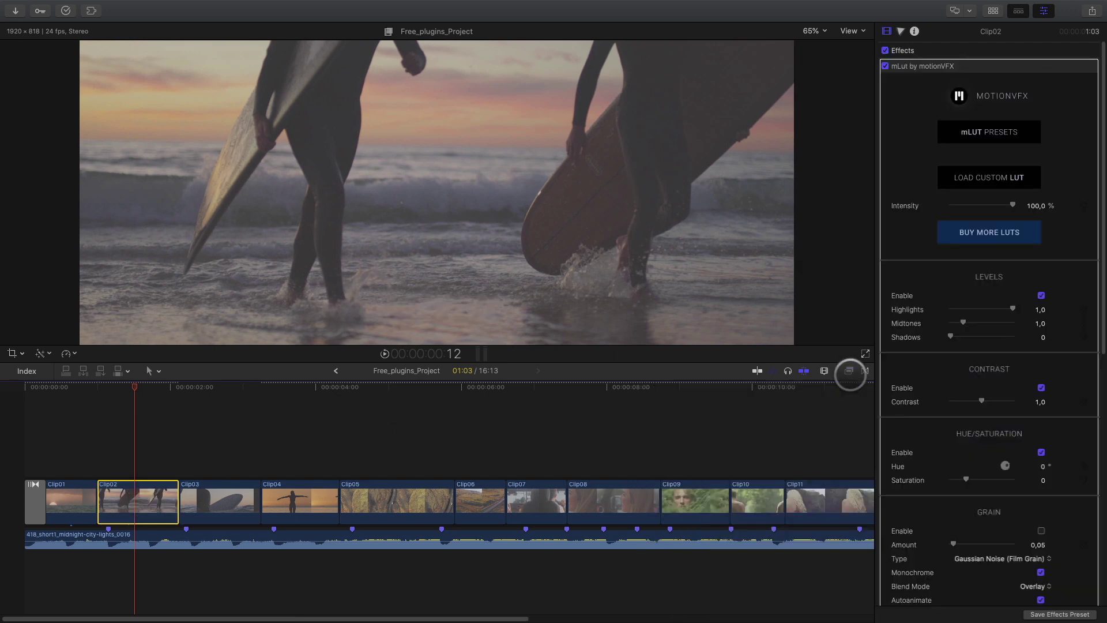
{"action": "left_click", "coordinate": [989, 131]}
{"action": "left_click", "coordinate": [811, 249]}
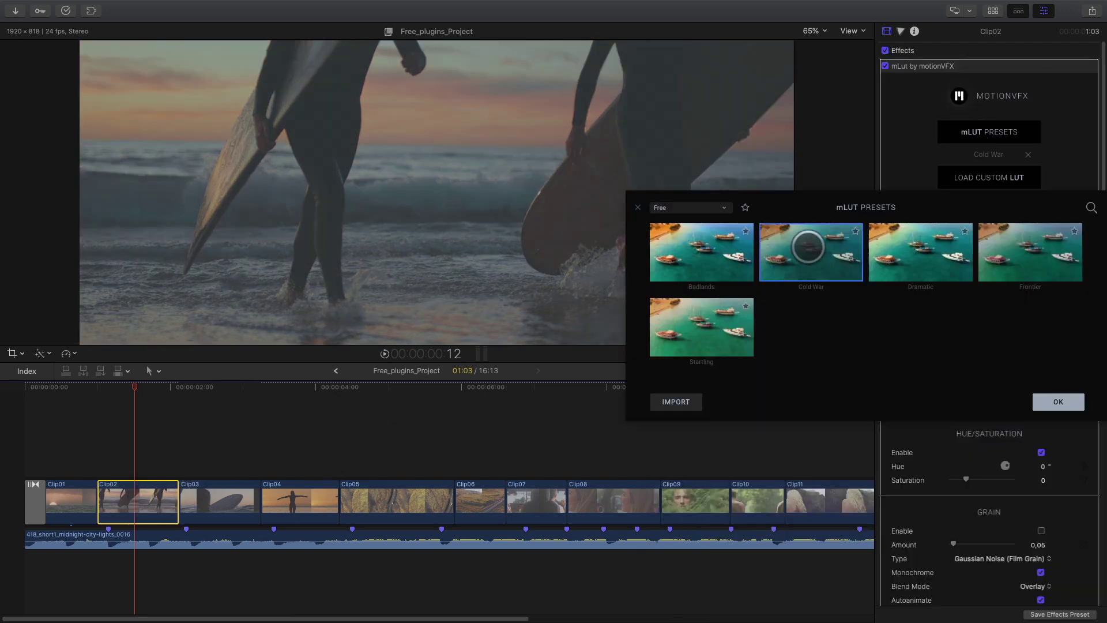
{"action": "left_click", "coordinate": [1052, 402]}
Set Clip02's Levels to highlights 0,81, midtones 0,98, shadows 0,16 and compare with the effect off.
{"action": "left_click_drag", "start_coordinate": [1012, 307], "coordinate": [954, 349]}
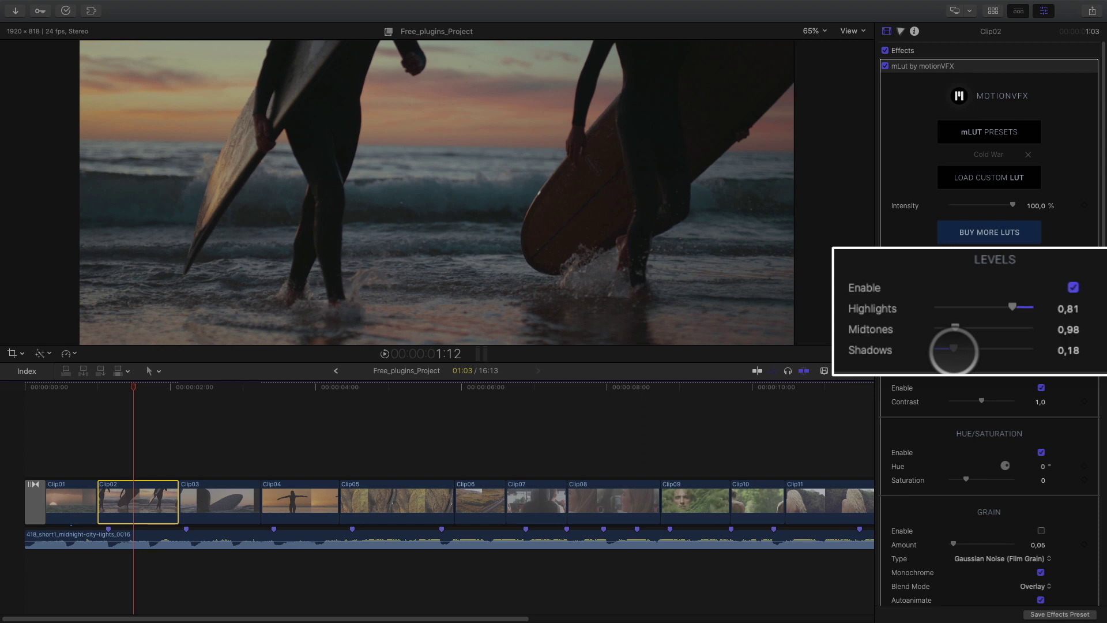
{"action": "left_click", "coordinate": [885, 66]}
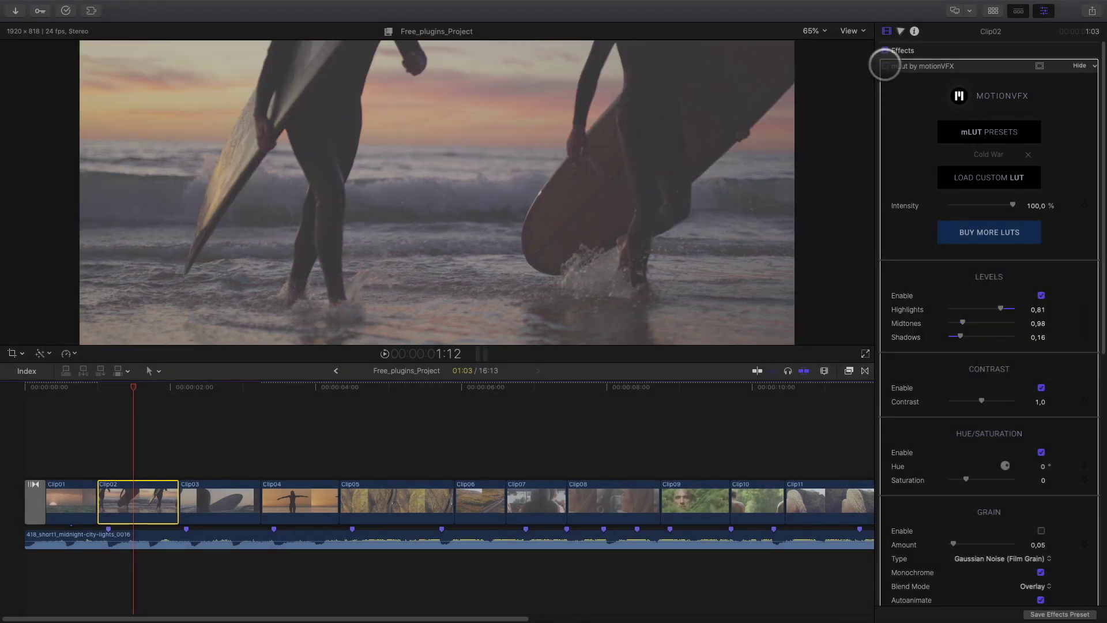
{"action": "left_click", "coordinate": [885, 66]}
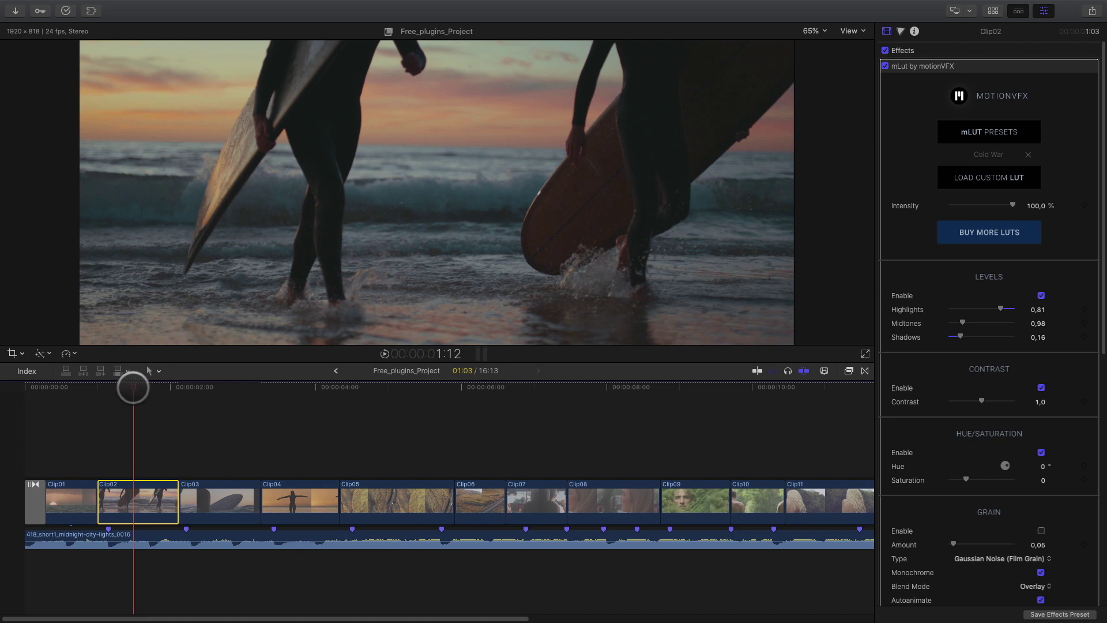
{"action": "left_click_drag", "start_coordinate": [133, 387], "coordinate": [153, 396]}
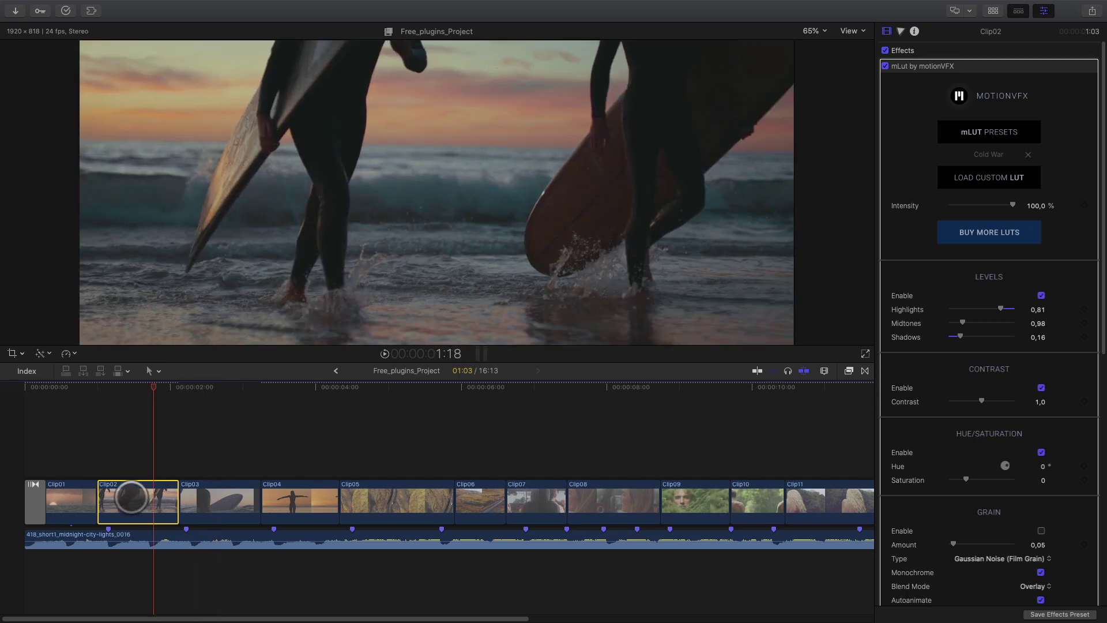
Paste Clip02's mLut attributes onto Clip03 and raise Clip03's shadows to 0,23.
{"action": "key", "text": "super+c"}
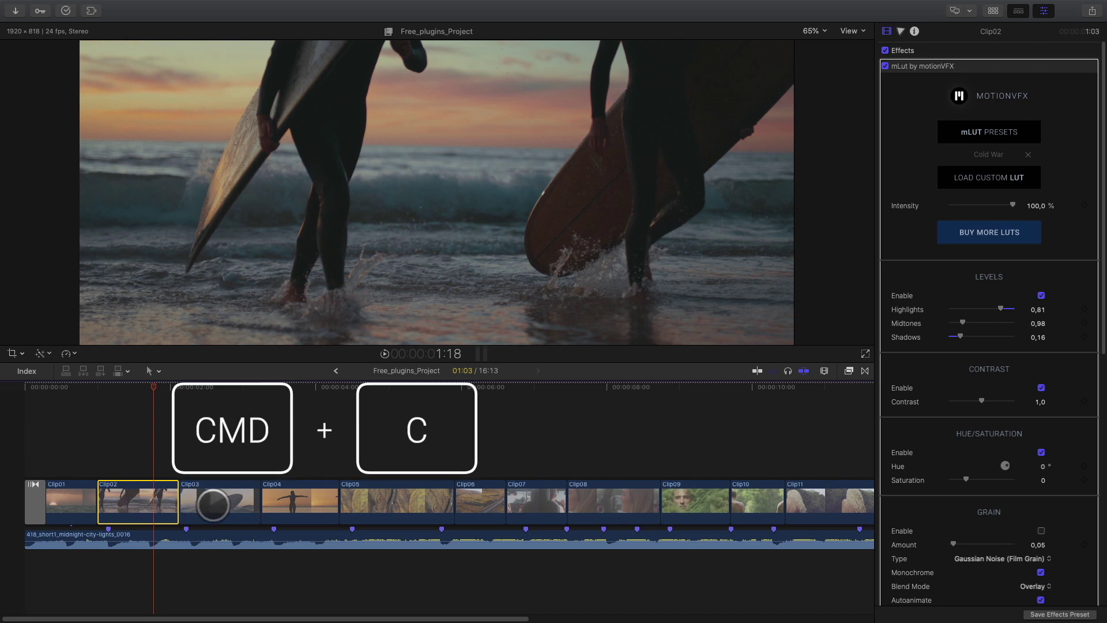
{"action": "left_click", "coordinate": [196, 501]}
{"action": "key", "text": "super+shift+v"}
{"action": "left_click_drag", "start_coordinate": [202, 386], "coordinate": [217, 389]}
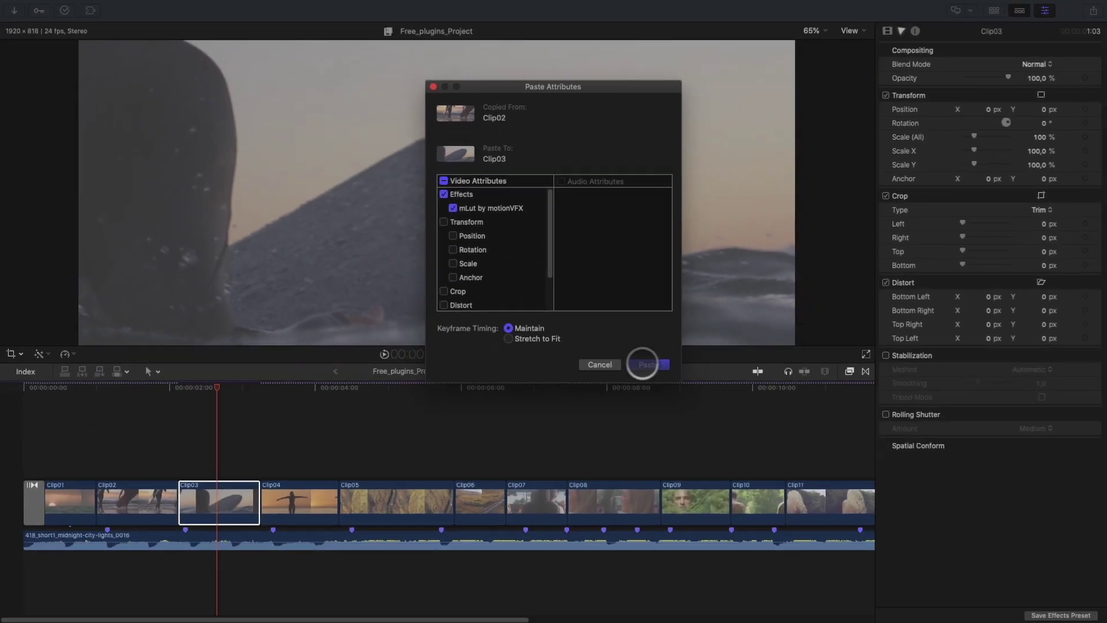
{"action": "left_click", "coordinate": [731, 564]}
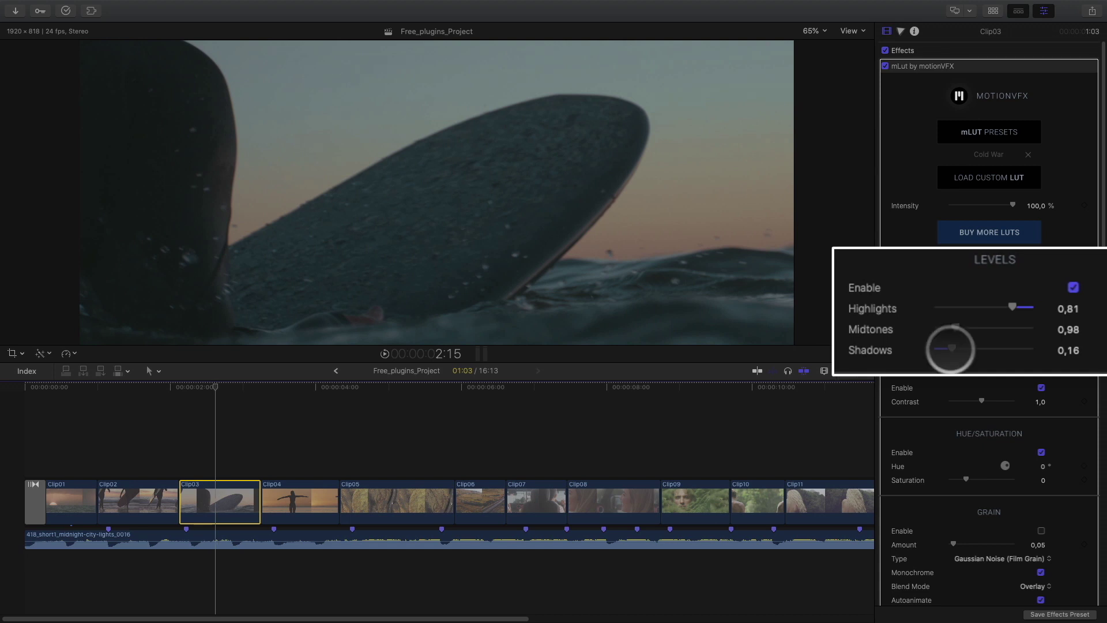
{"action": "left_click_drag", "start_coordinate": [959, 336], "coordinate": [964, 336]}
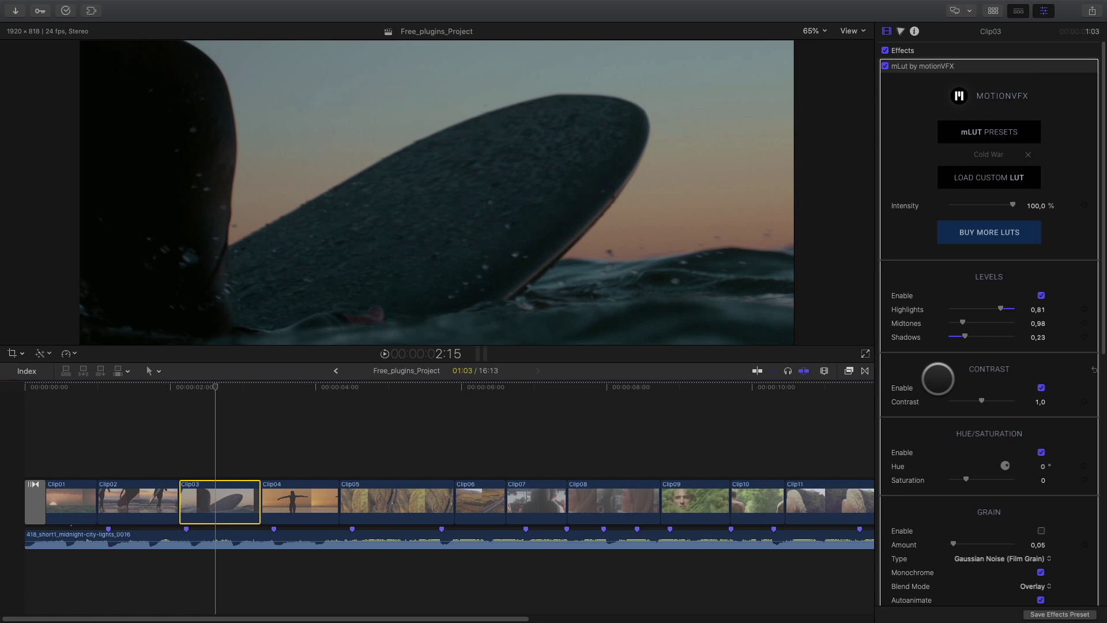
{"action": "left_click_drag", "start_coordinate": [212, 386], "coordinate": [64, 398]}
Open the mLight Diffuse category in the Effects browser and hide the category sidebar.
{"action": "left_click", "coordinate": [849, 371]}
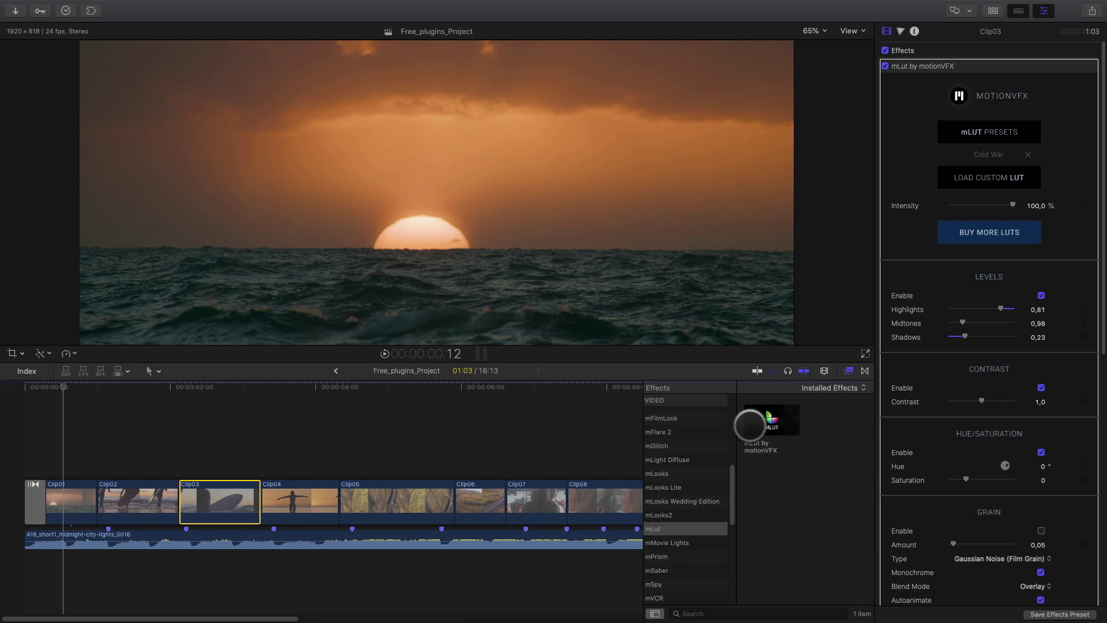
{"action": "left_click", "coordinate": [668, 459]}
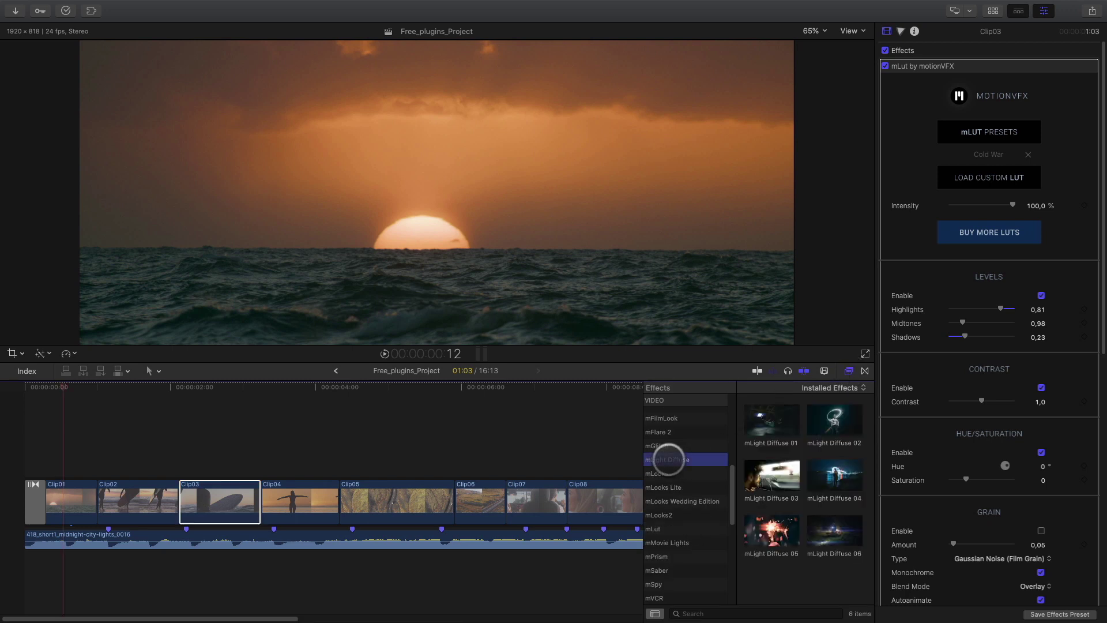
{"action": "left_click", "coordinate": [655, 613]}
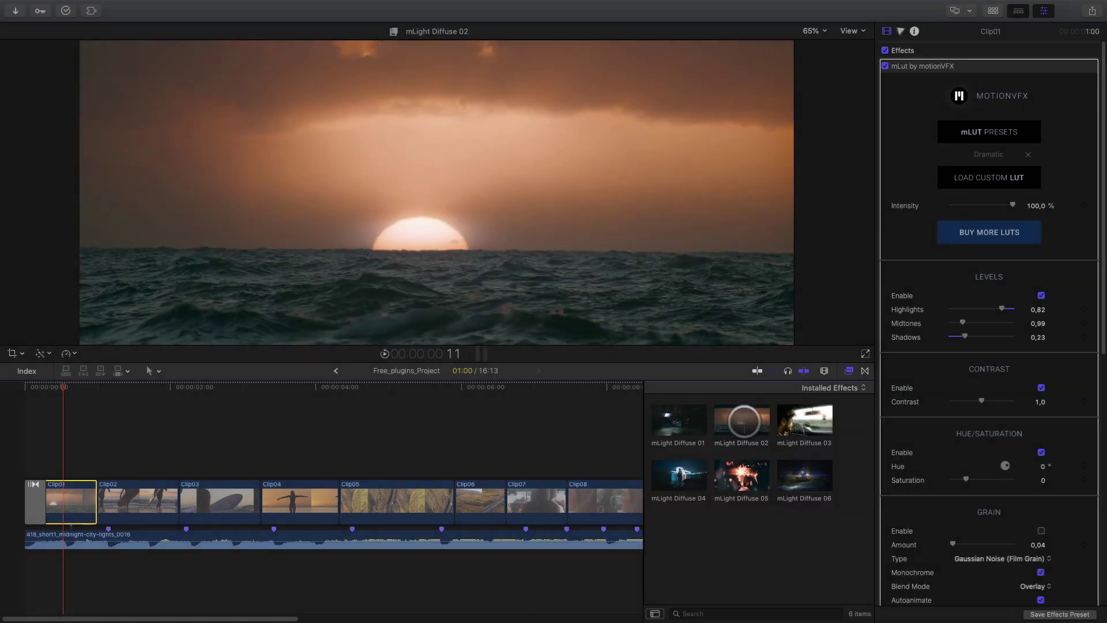
{"action": "left_click", "coordinate": [741, 422]}
{"action": "left_click_drag", "start_coordinate": [740, 422], "coordinate": [80, 505]}
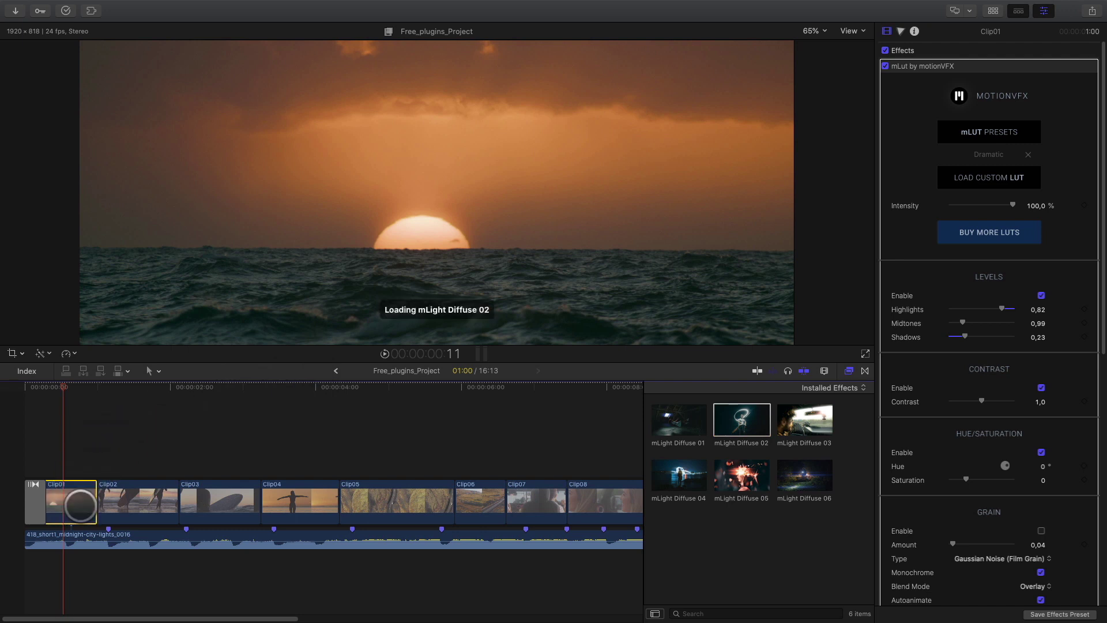
{"action": "left_click", "coordinate": [848, 370]}
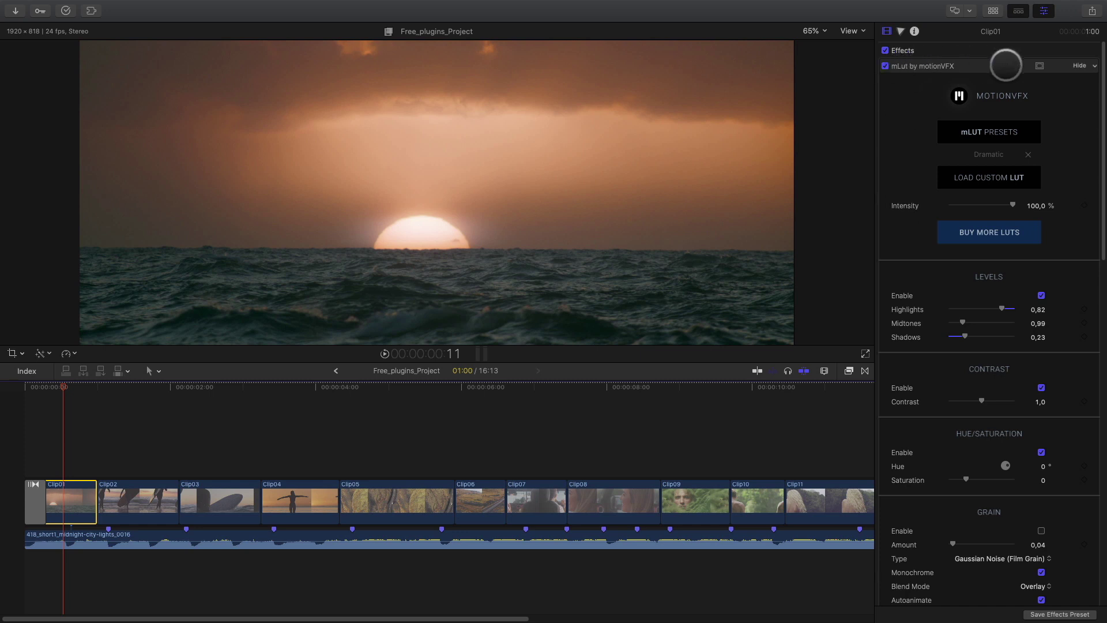
{"action": "left_click", "coordinate": [1076, 65]}
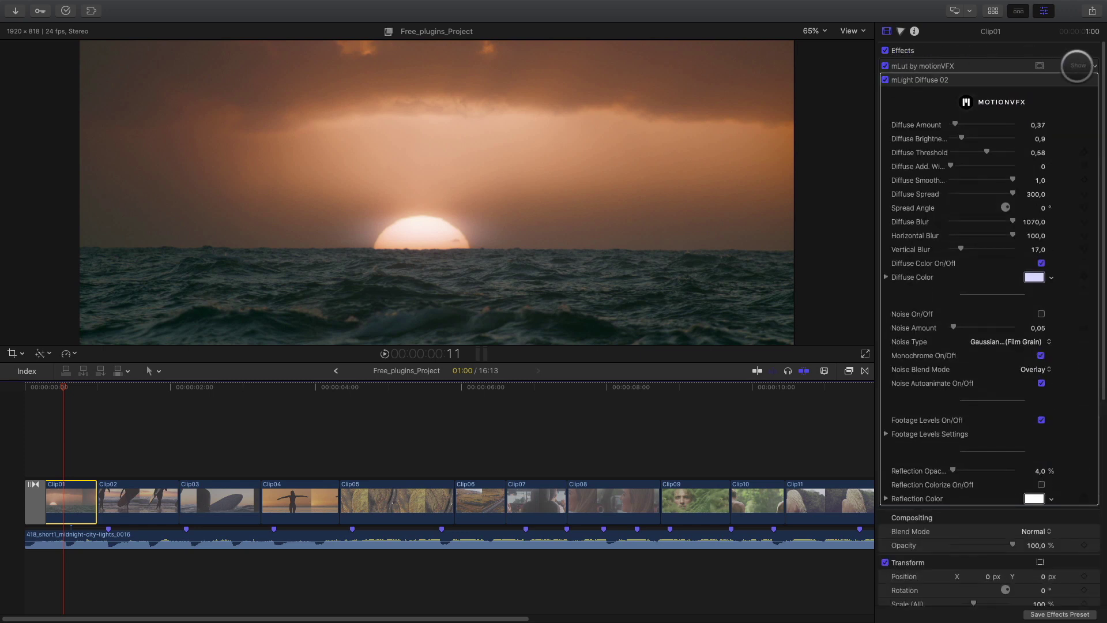
{"action": "left_click_drag", "start_coordinate": [960, 138], "coordinate": [1005, 138]}
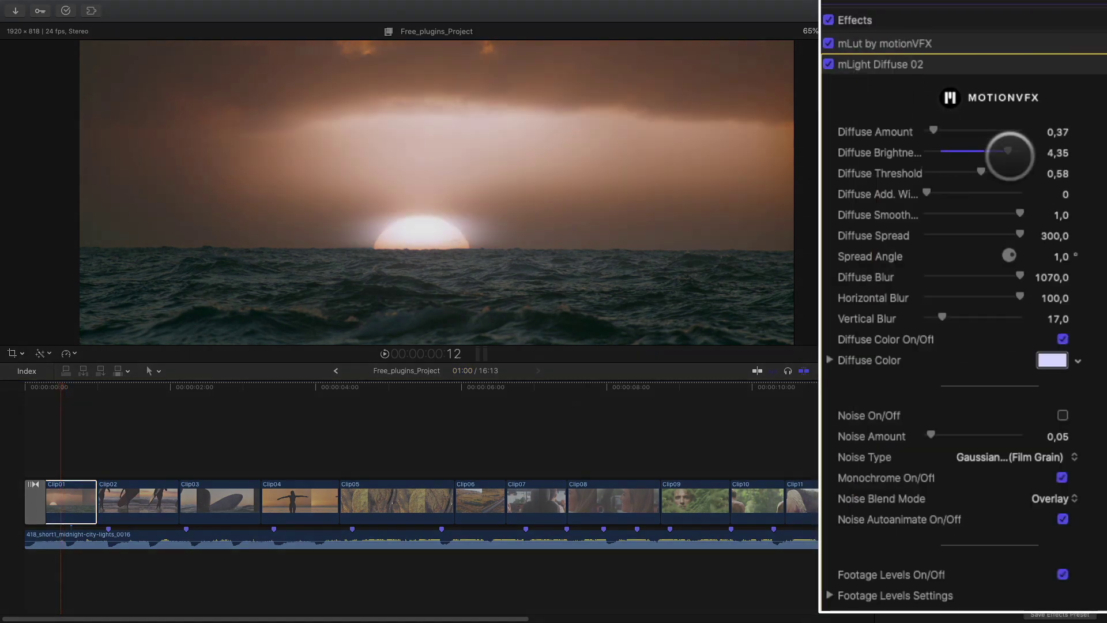
{"action": "left_click_drag", "start_coordinate": [1041, 208], "coordinate": [1055, 208]}
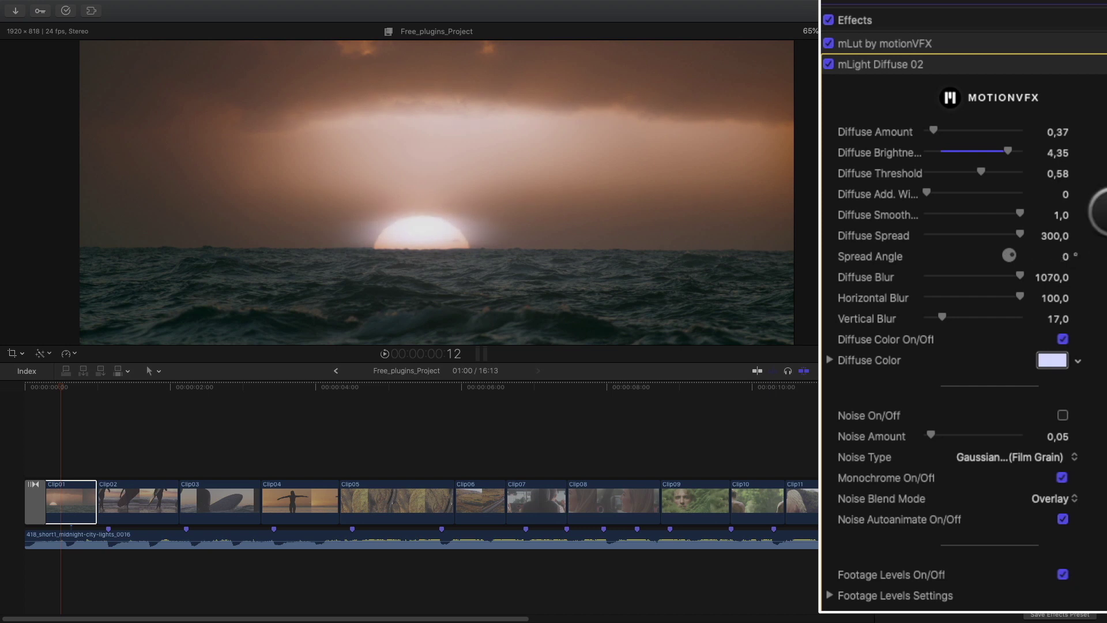
{"action": "mouse_move", "coordinate": [942, 316]}
{"action": "left_mouse_down"}
{"action": "mouse_move", "coordinate": [926, 317]}
{"action": "mouse_move", "coordinate": [995, 317]}
{"action": "mouse_move", "coordinate": [922, 317]}
{"action": "left_mouse_up"}
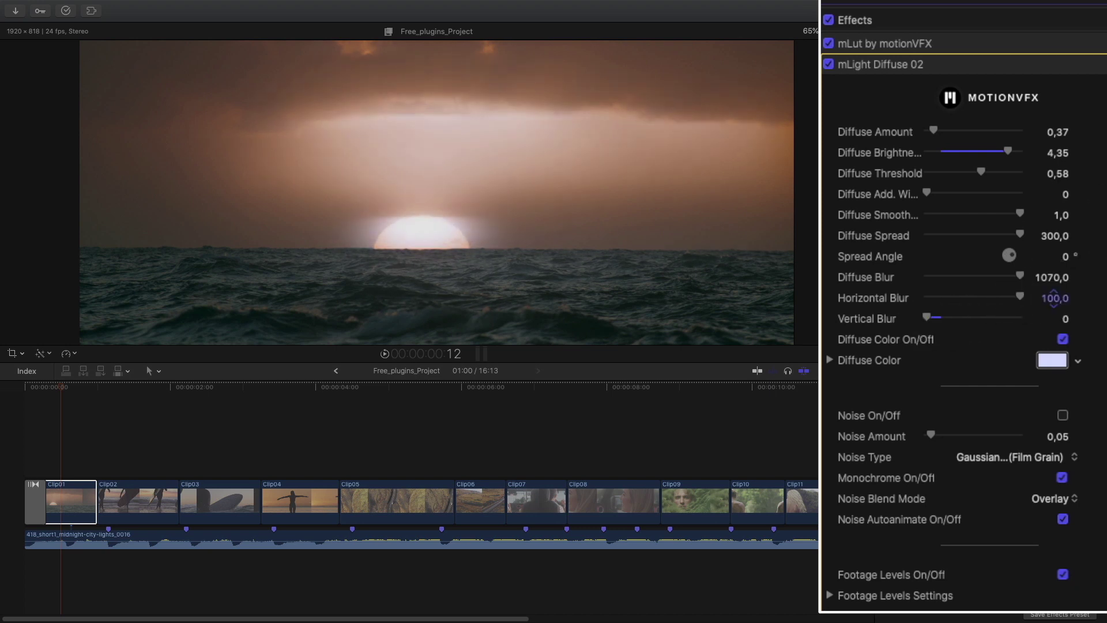
{"action": "mouse_move", "coordinate": [1054, 298]}
{"action": "left_mouse_down"}
{"action": "mouse_move", "coordinate": [914, 296]}
{"action": "mouse_move", "coordinate": [1055, 298]}
{"action": "left_mouse_up"}
{"action": "left_click", "coordinate": [1100, 152]}
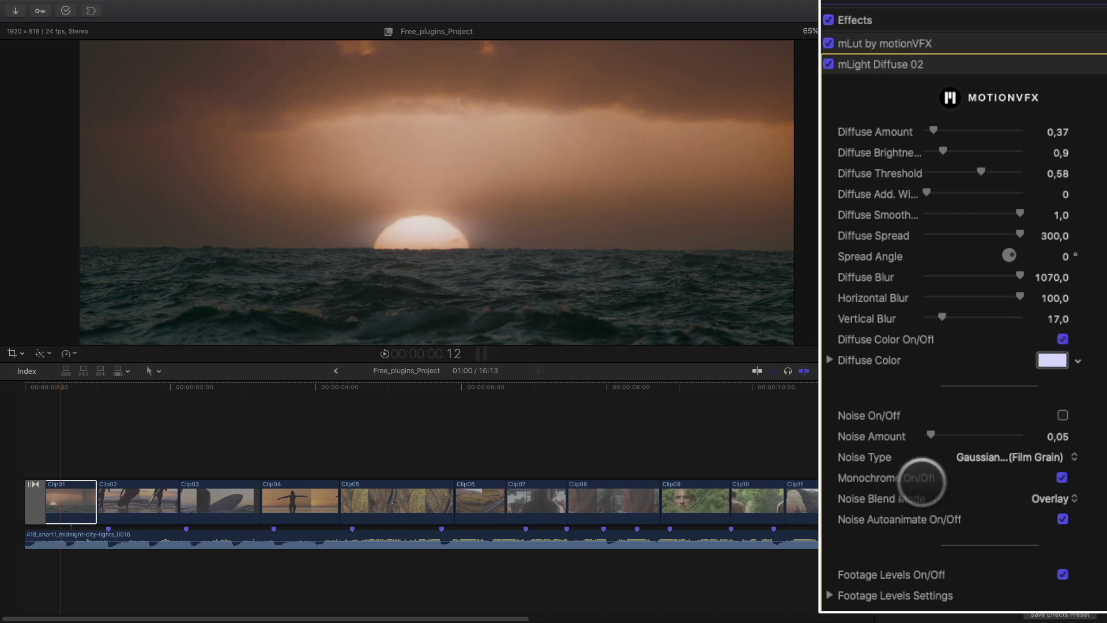
{"action": "scroll", "coordinate": [1000, 564], "scroll_direction": "down", "scroll_amount": 3}
{"action": "mouse_move", "coordinate": [1001, 557]}
{"action": "left_mouse_down"}
{"action": "mouse_move", "coordinate": [1005, 539]}
{"action": "mouse_move", "coordinate": [1020, 557]}
{"action": "left_mouse_up"}
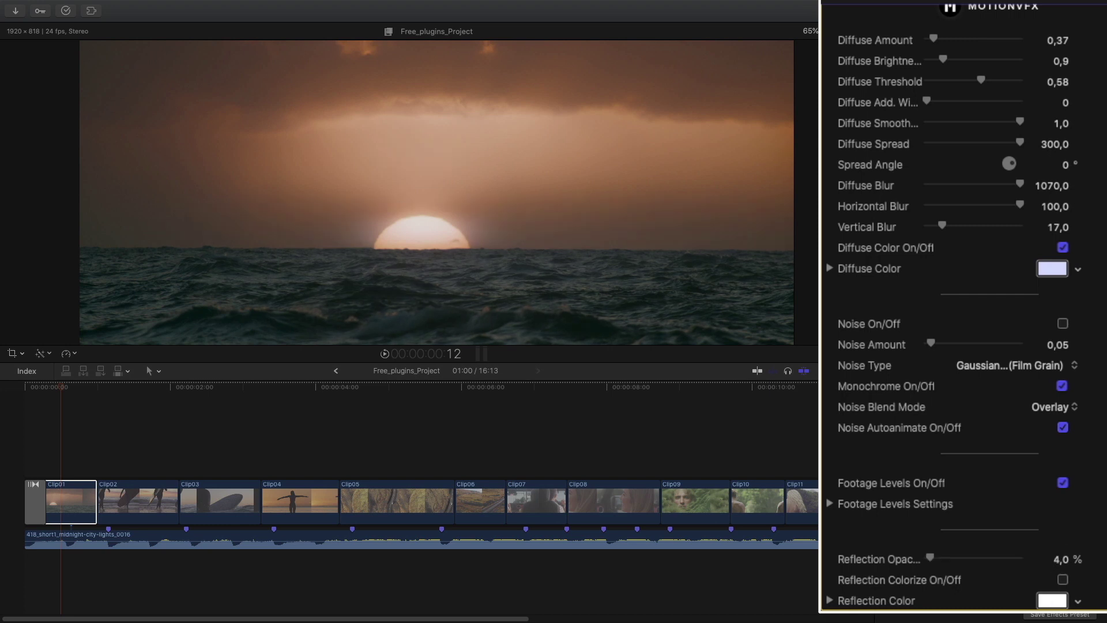
{"action": "left_click", "coordinate": [884, 80]}
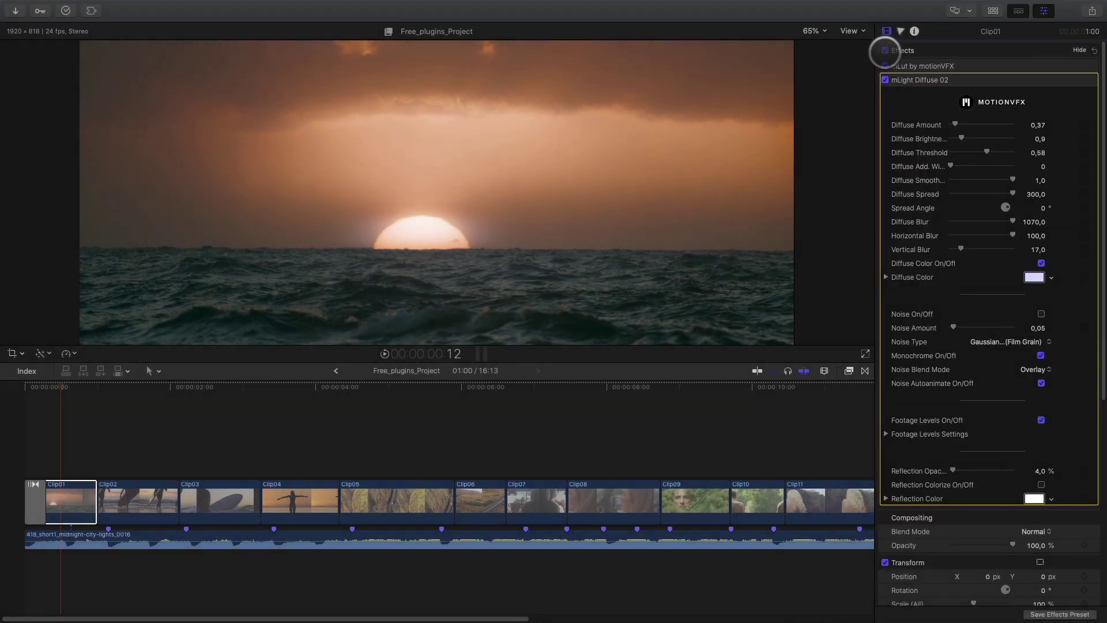
{"action": "left_click", "coordinate": [885, 50]}
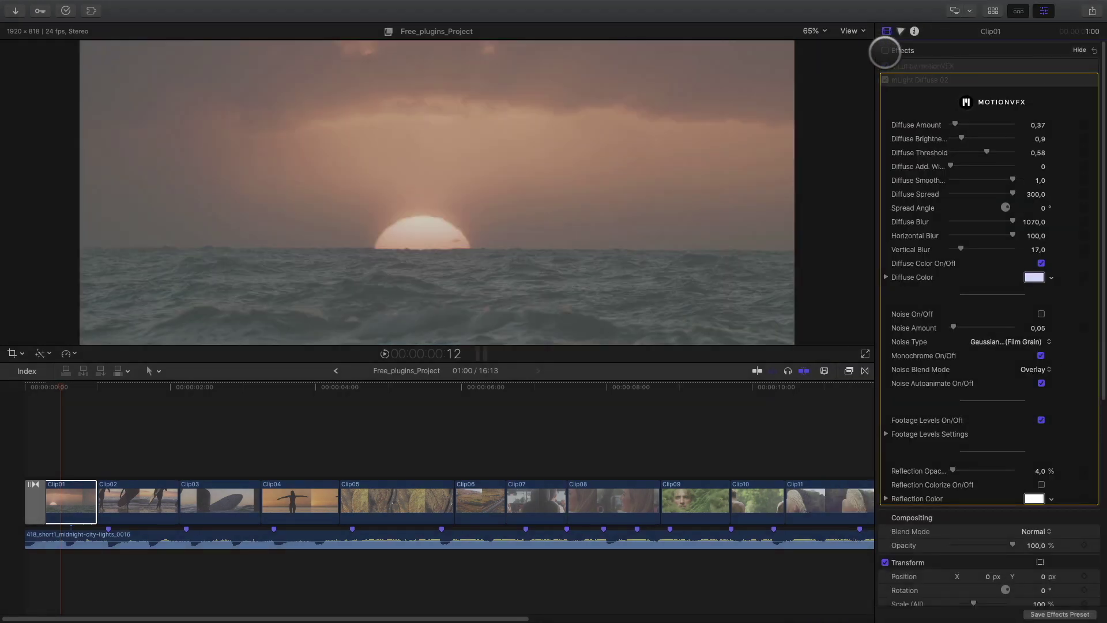
{"action": "left_click", "coordinate": [885, 50]}
{"action": "left_click", "coordinate": [884, 80]}
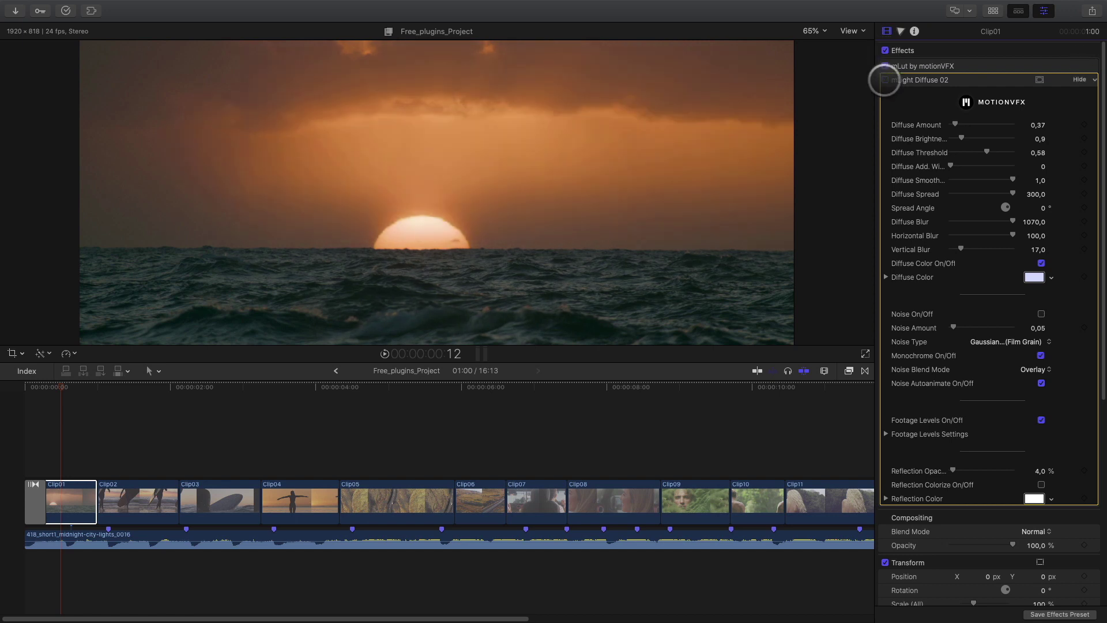
{"action": "left_click", "coordinate": [884, 81]}
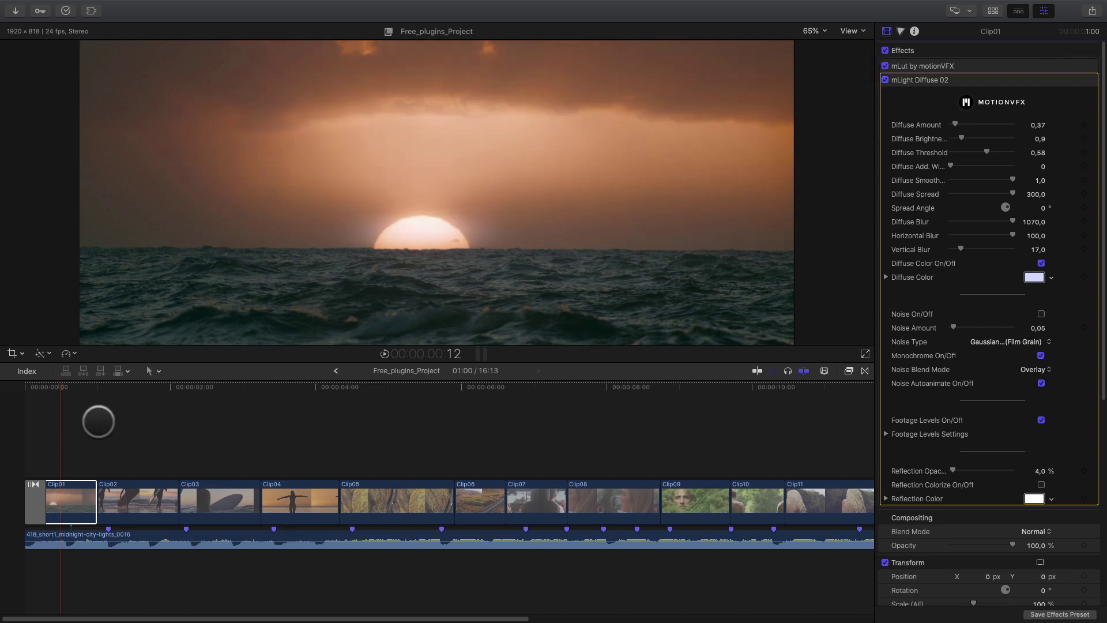
Try green and purple glow tints on Clip06's mLight Diffuse, then set it back to red.
{"action": "left_click_drag", "start_coordinate": [64, 387], "coordinate": [260, 432]}
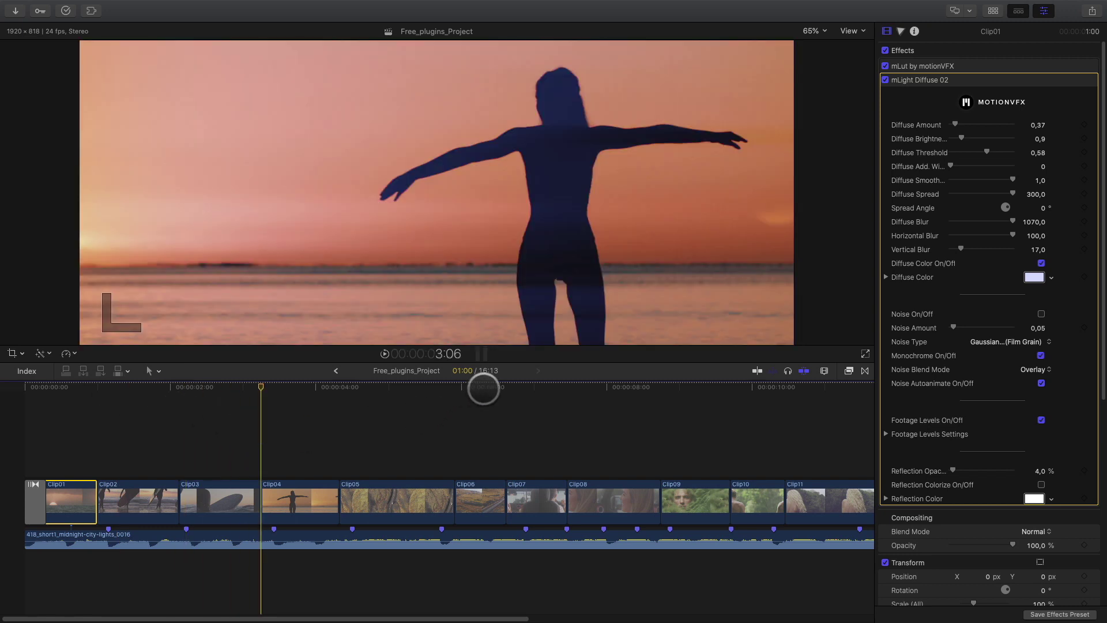
{"action": "left_click", "coordinate": [483, 387]}
{"action": "left_click", "coordinate": [477, 482]}
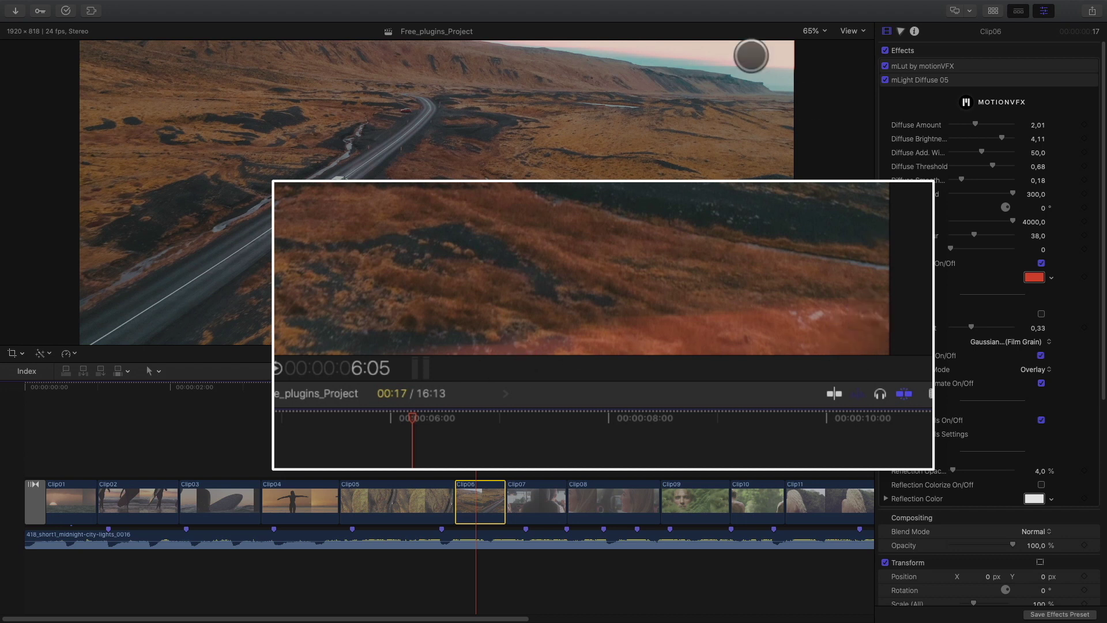
{"action": "left_click", "coordinate": [1033, 277]}
{"action": "left_click_drag", "start_coordinate": [963, 427], "coordinate": [1040, 459]}
{"action": "left_click", "coordinate": [550, 387]}
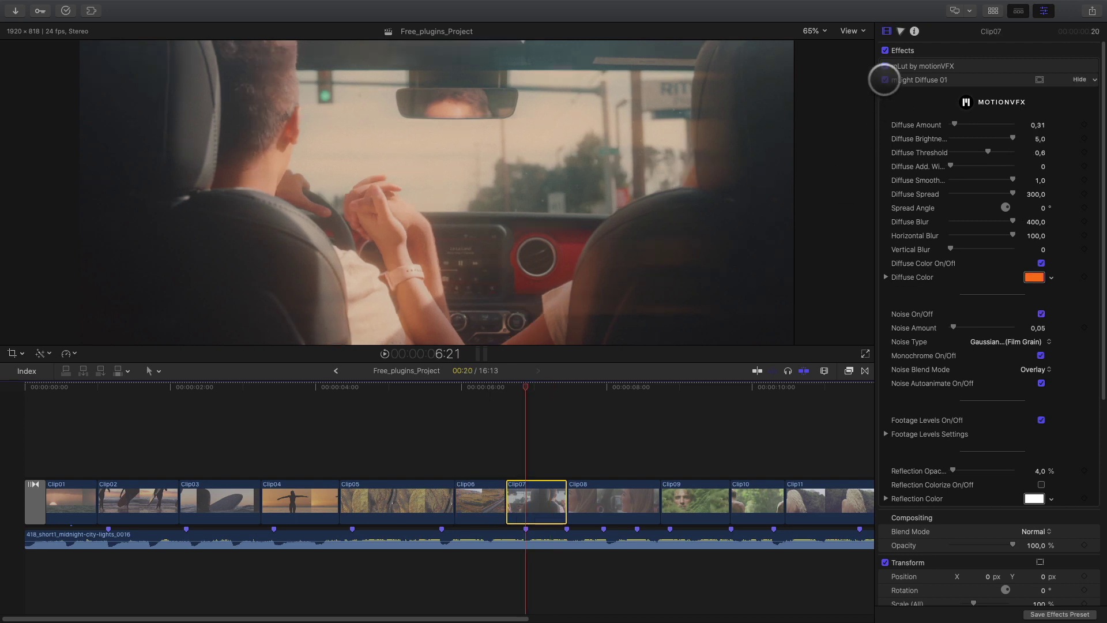
Toggle Clip07's mLight Diffuse 01 glow, test blur settings, and set Diffuse Amount to 0,41.
{"action": "left_click", "coordinate": [885, 80]}
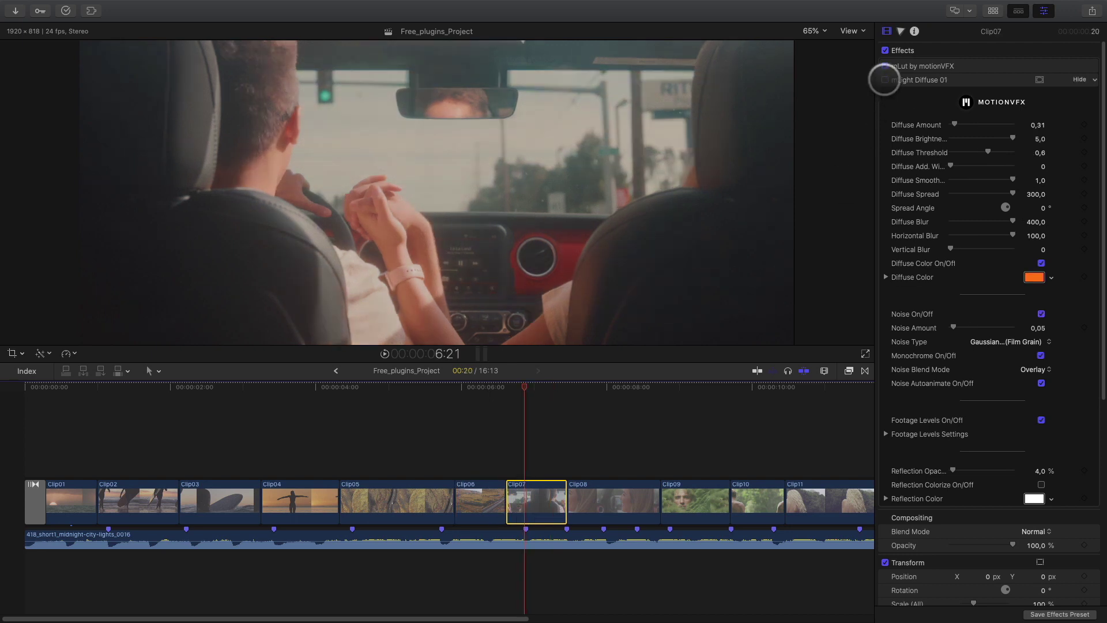
{"action": "left_click", "coordinate": [884, 79]}
{"action": "left_click_drag", "start_coordinate": [954, 124], "coordinate": [964, 124]}
{"action": "left_click_drag", "start_coordinate": [955, 284], "coordinate": [1026, 272]}
{"action": "left_click_drag", "start_coordinate": [927, 317], "coordinate": [830, 314]}
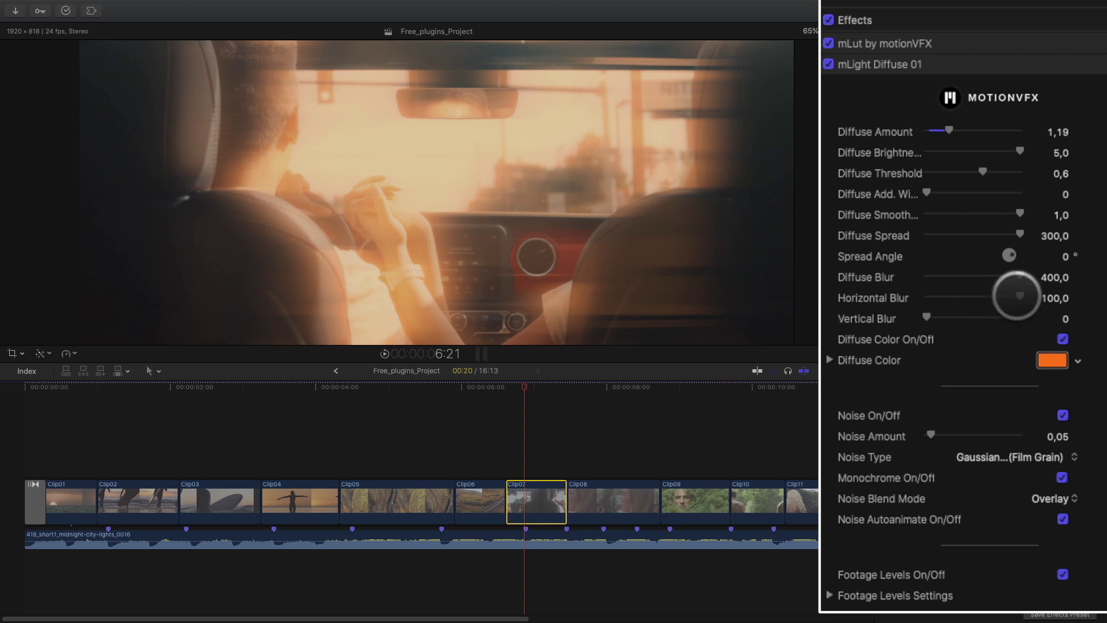
{"action": "mouse_move", "coordinate": [941, 133]}
{"action": "left_mouse_down"}
{"action": "mouse_move", "coordinate": [931, 127]}
{"action": "mouse_move", "coordinate": [956, 124]}
{"action": "left_mouse_up"}
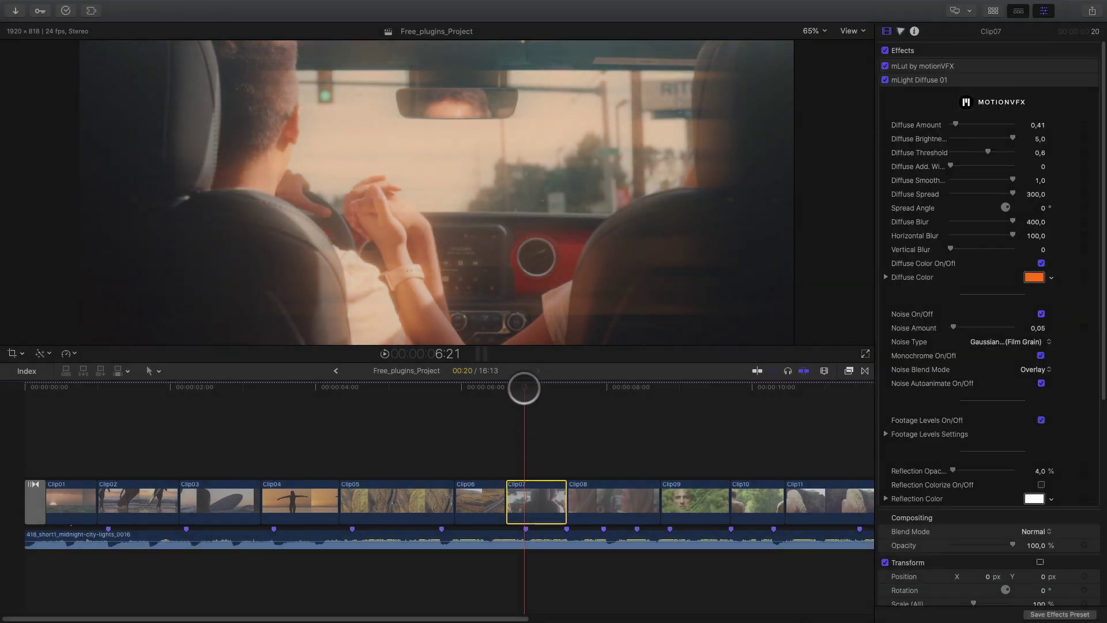
{"action": "left_click_drag", "start_coordinate": [524, 387], "coordinate": [66, 397]}
Add a Basic Title at the timeline start and trim it to cover the opening clips.
{"action": "key", "text": "ctrl+t"}
{"action": "key", "text": "ctrl+t"}
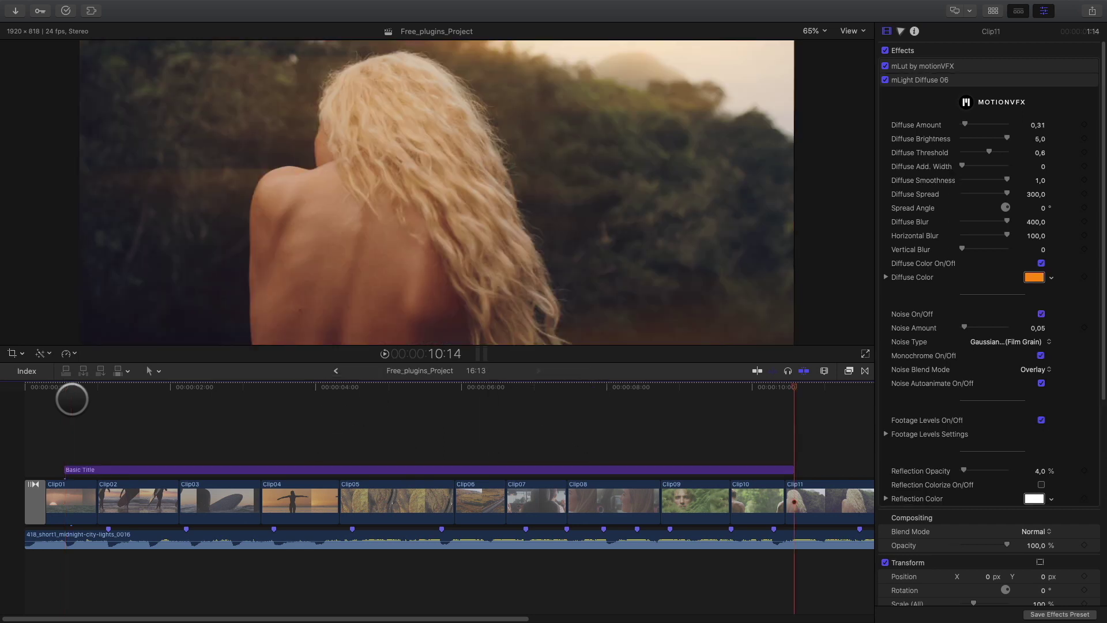
{"action": "left_click_drag", "start_coordinate": [173, 464], "coordinate": [133, 466]}
{"action": "left_click_drag", "start_coordinate": [754, 470], "coordinate": [260, 461]}
{"action": "left_click_drag", "start_coordinate": [176, 388], "coordinate": [119, 387]}
Make the title read 'Trip to heaven' in Beacon Script, size 136, at Y -33,07.
{"action": "left_click", "coordinate": [904, 87]}
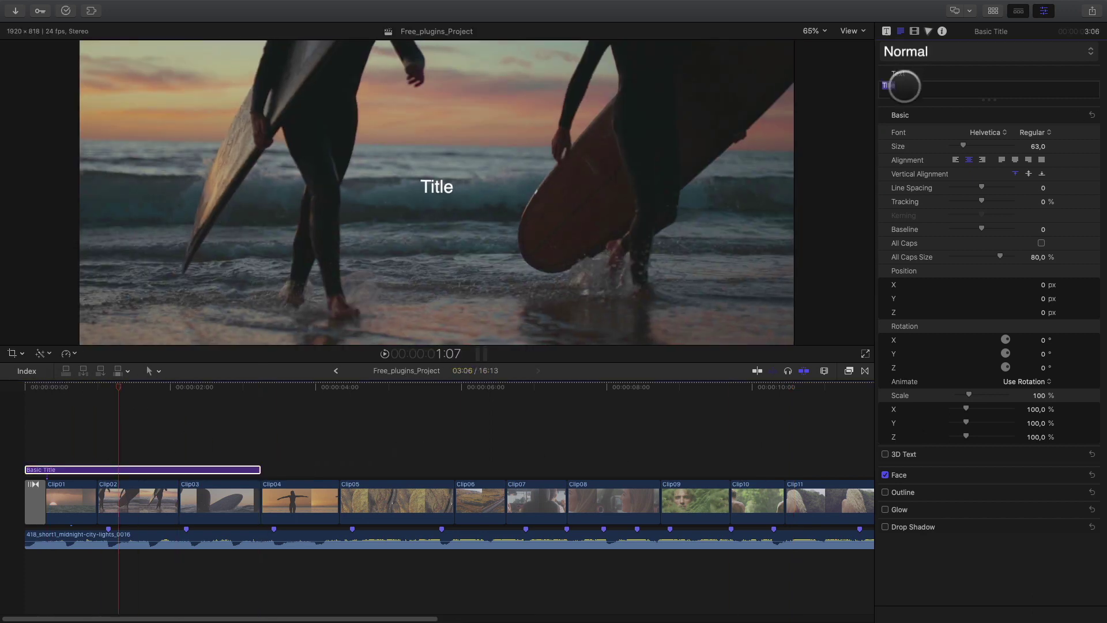
{"action": "left_click", "coordinate": [992, 132]}
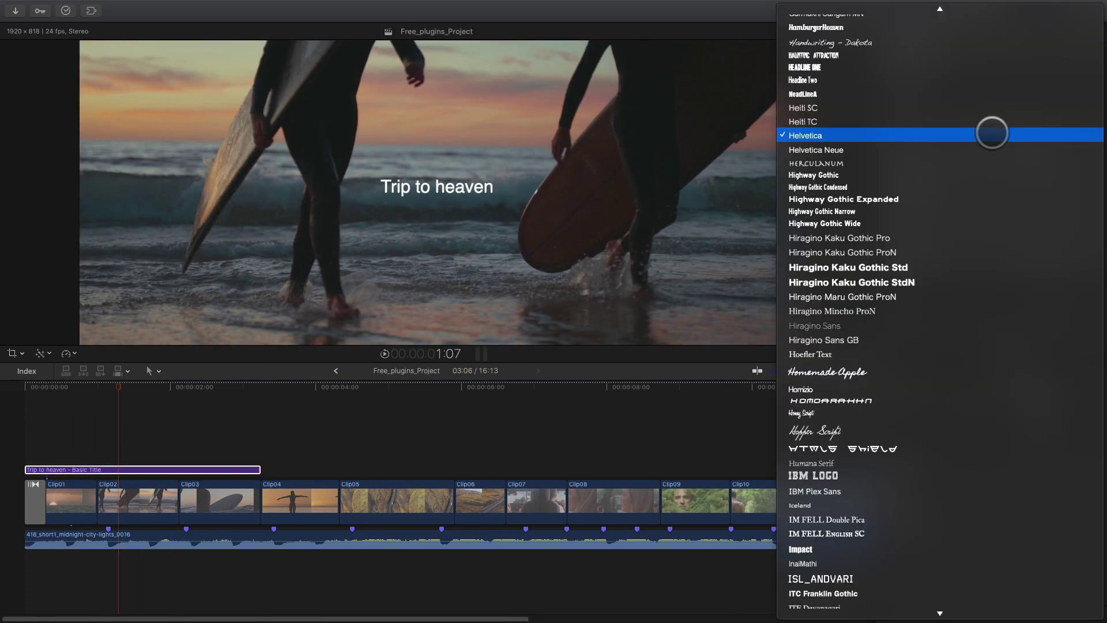
{"action": "scroll", "coordinate": [951, 139], "scroll_direction": "up", "scroll_amount": 10}
{"action": "left_click", "coordinate": [929, 141]}
{"action": "left_click_drag", "start_coordinate": [961, 146], "coordinate": [978, 146]}
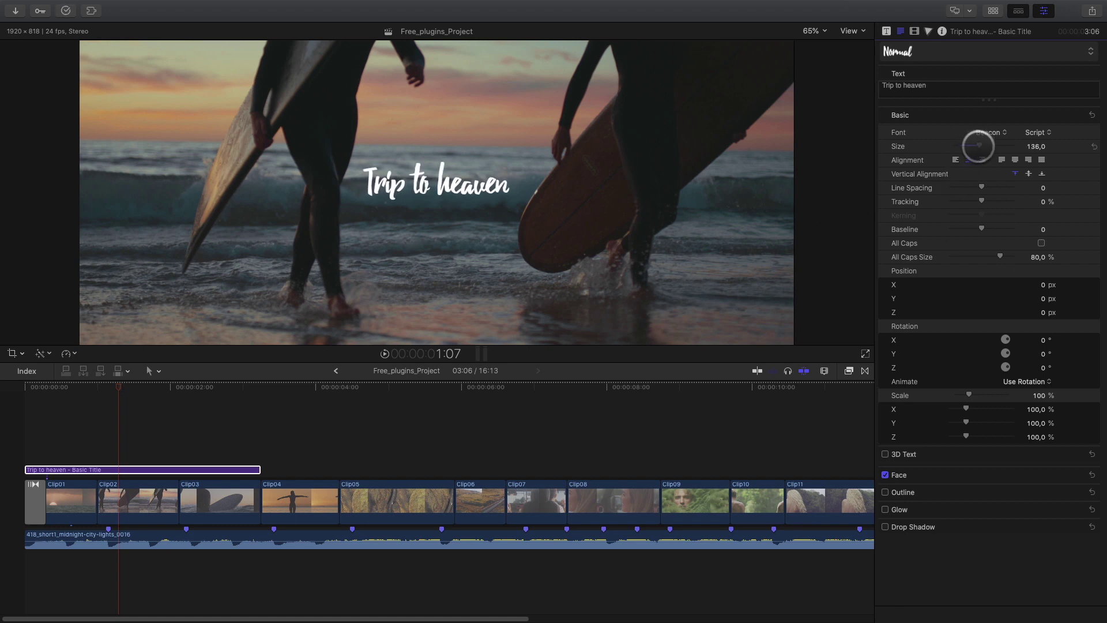
{"action": "mouse_move", "coordinate": [1043, 298]}
{"action": "left_mouse_down"}
{"action": "mouse_move", "coordinate": [1044, 312]}
{"action": "mouse_move", "coordinate": [1044, 283]}
{"action": "left_mouse_up"}
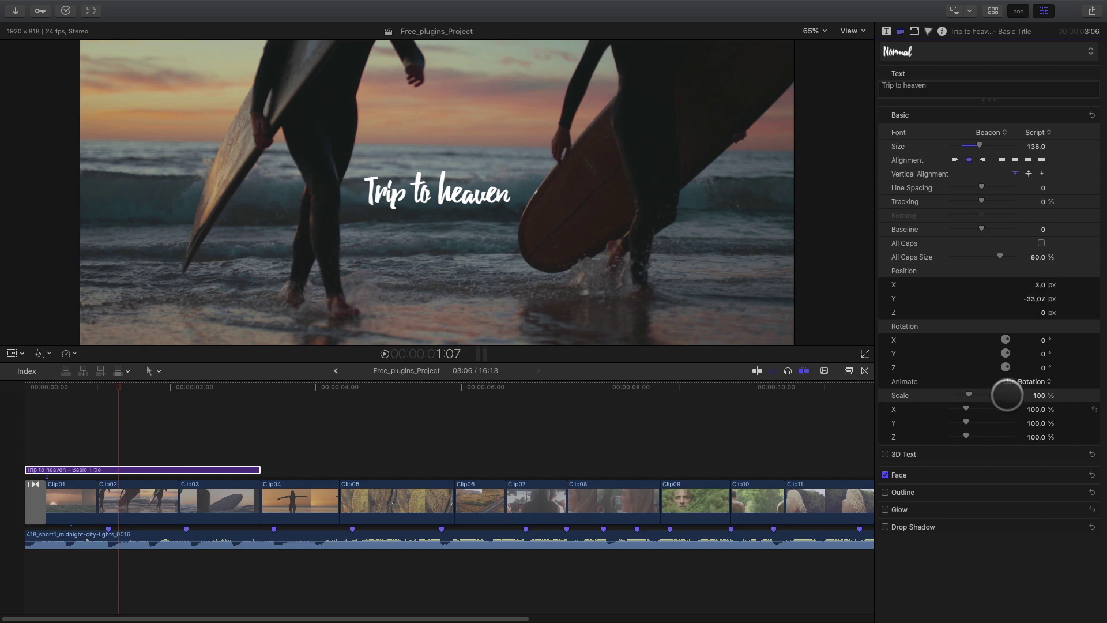
{"action": "left_click_drag", "start_coordinate": [119, 389], "coordinate": [100, 407]}
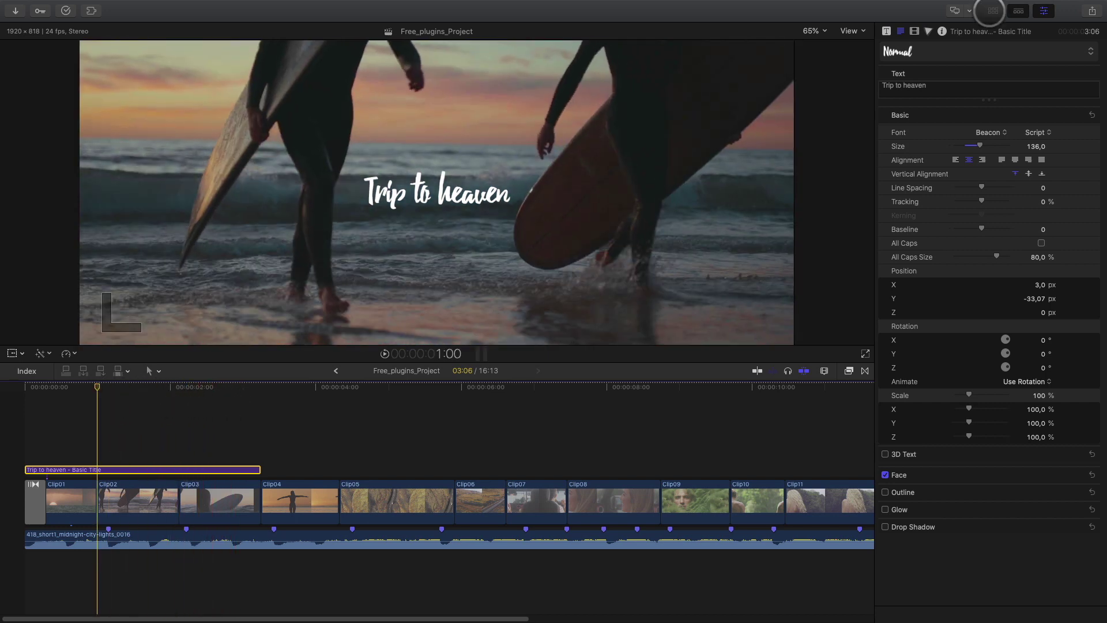
Show the mBehavior Basic title animations, including Grow Soft In, with the category sidebar hidden.
{"action": "left_click", "coordinate": [992, 10]}
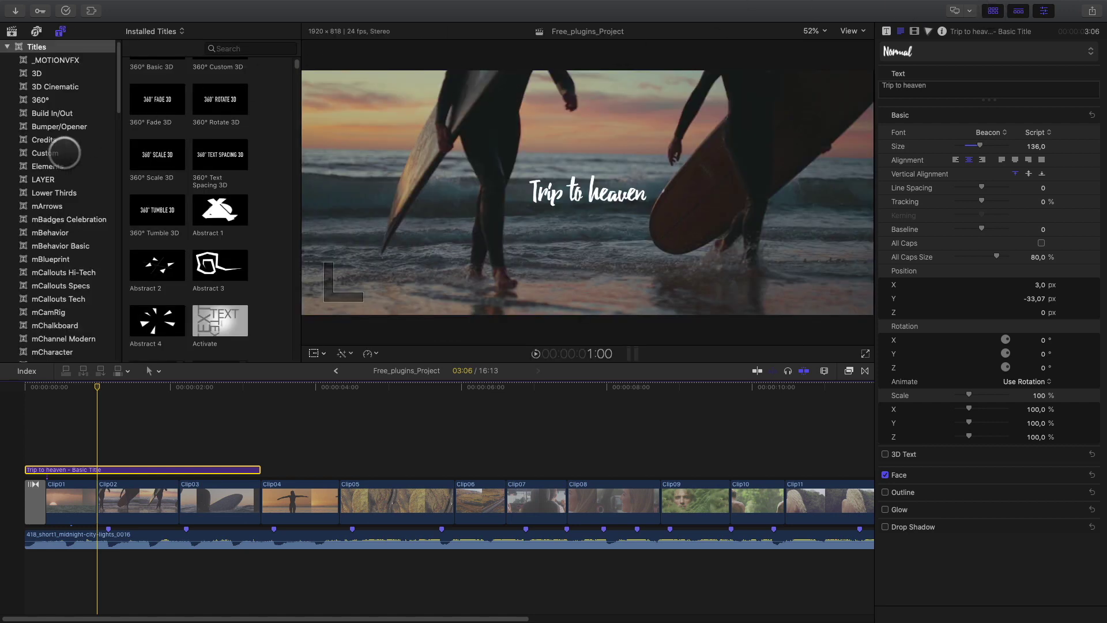
{"action": "scroll", "coordinate": [64, 153], "scroll_direction": "down", "scroll_amount": 10}
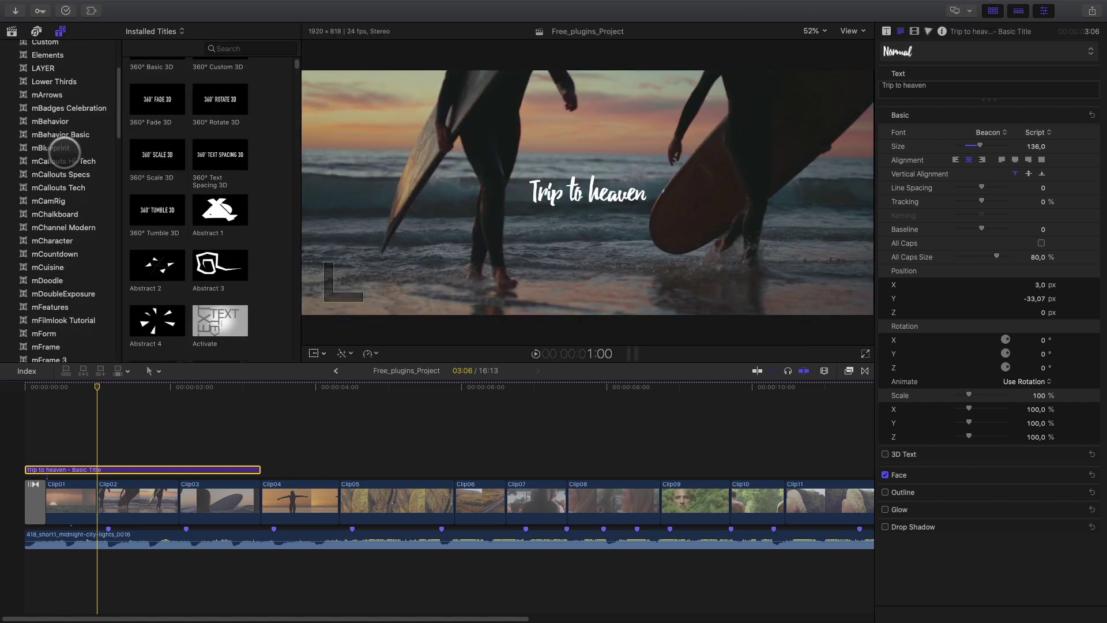
{"action": "scroll", "coordinate": [64, 153], "scroll_direction": "up", "scroll_amount": 2}
{"action": "scroll", "coordinate": [64, 152], "scroll_direction": "down", "scroll_amount": 2}
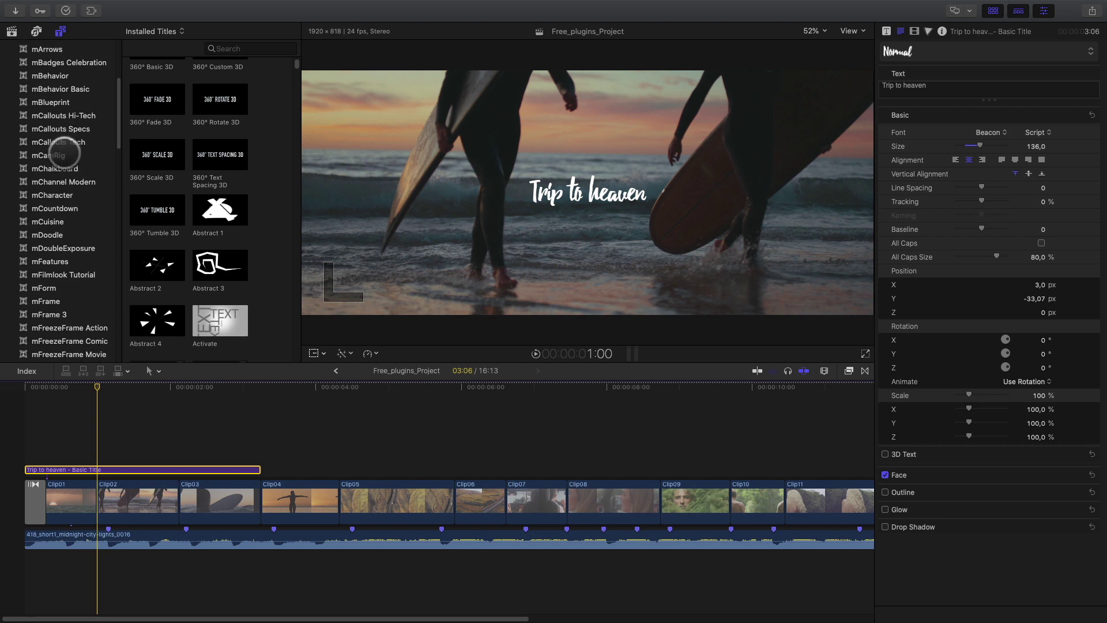
{"action": "scroll", "coordinate": [64, 153], "scroll_direction": "up", "scroll_amount": 1}
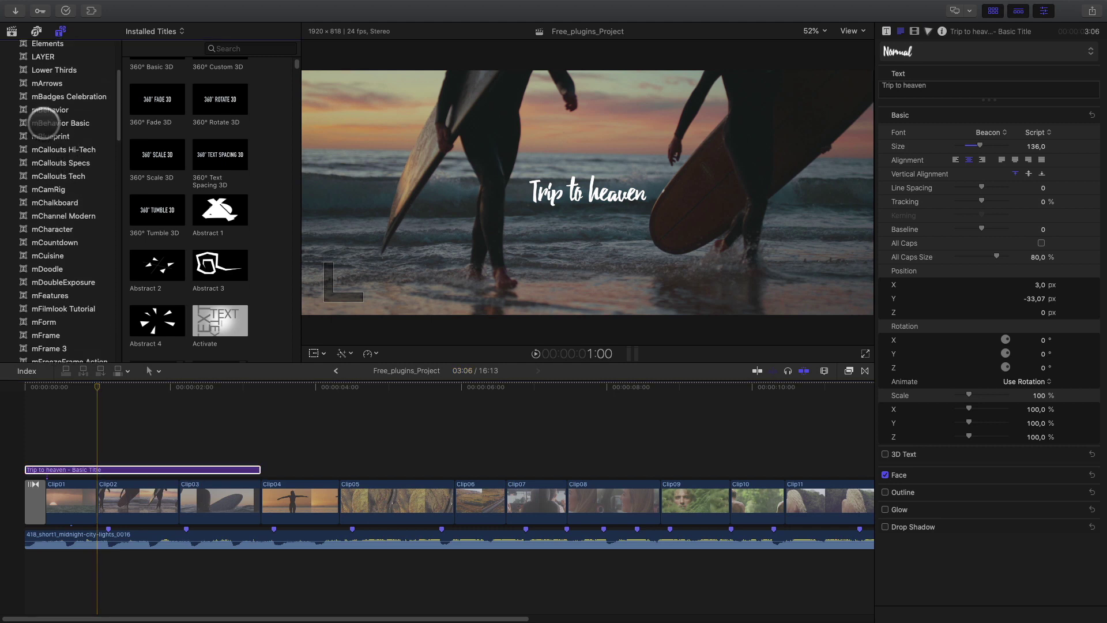
{"action": "left_click", "coordinate": [45, 123]}
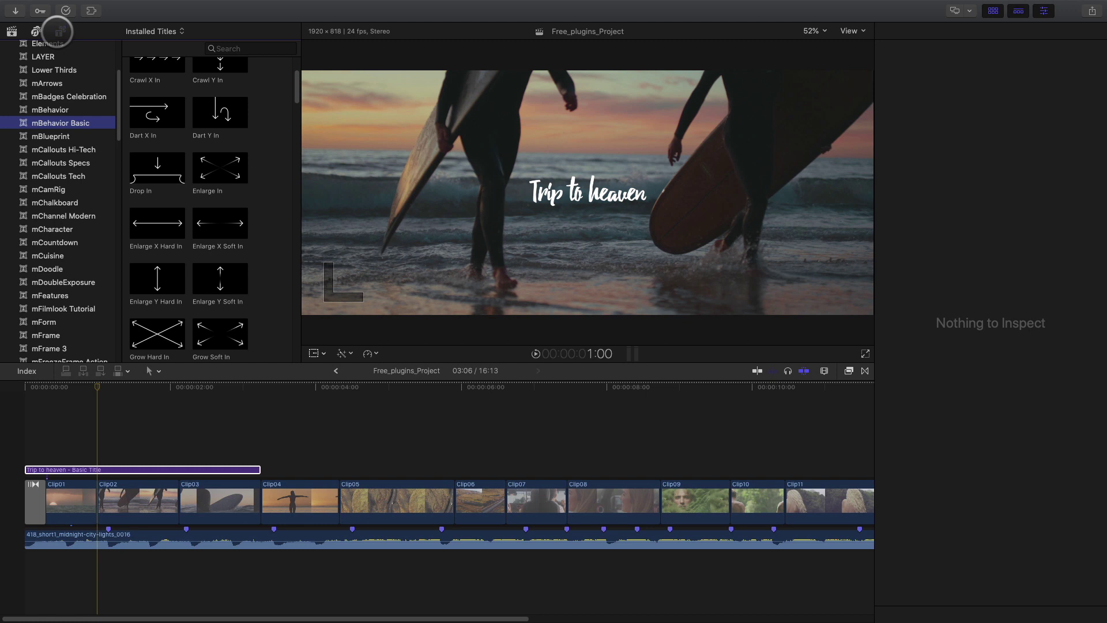
{"action": "left_click", "coordinate": [59, 32]}
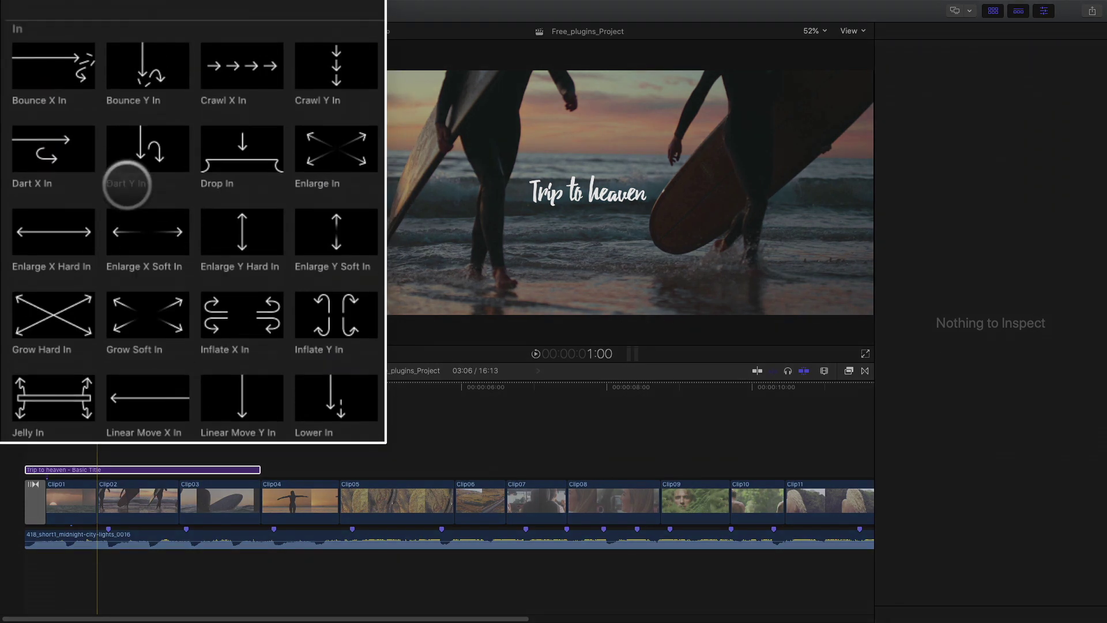
{"action": "scroll", "coordinate": [127, 184], "scroll_direction": "down", "scroll_amount": 4}
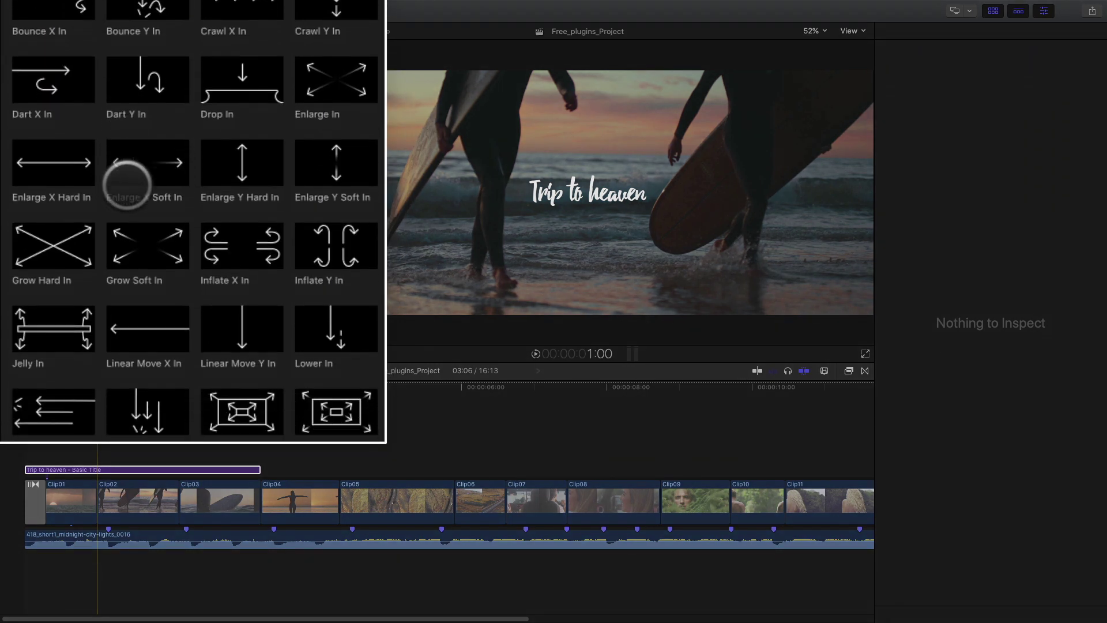
{"action": "scroll", "coordinate": [126, 185], "scroll_direction": "up", "scroll_amount": 1}
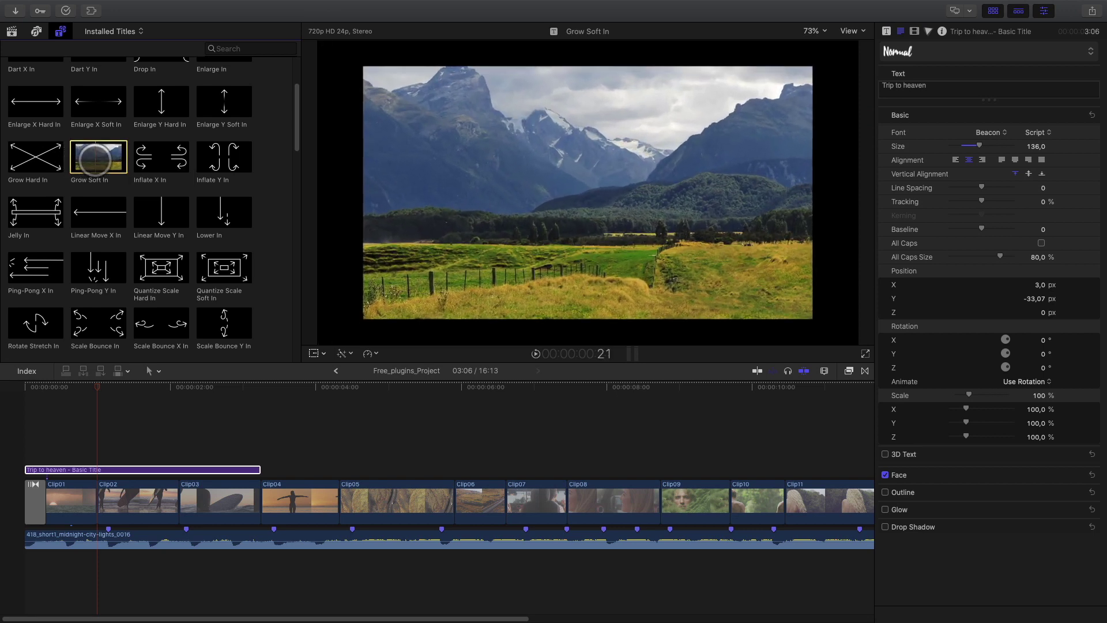
Place Grow Soft In at the timeline start above Trip to heaven, preview it, and select both clips.
{"action": "left_click_drag", "start_coordinate": [96, 158], "coordinate": [44, 454]}
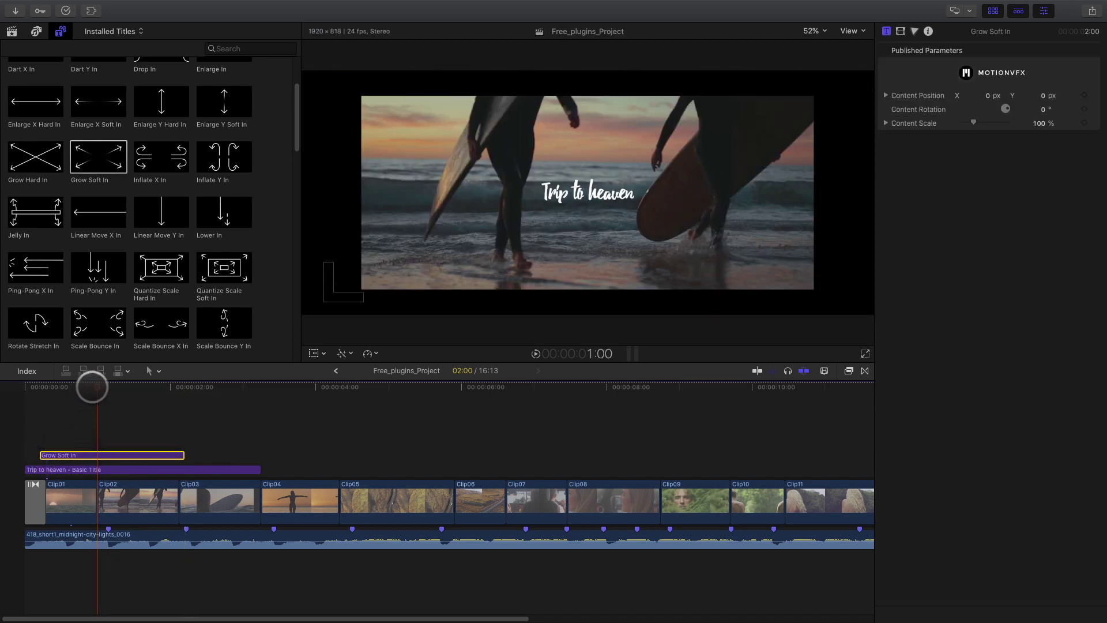
{"action": "left_click_drag", "start_coordinate": [93, 386], "coordinate": [19, 391]}
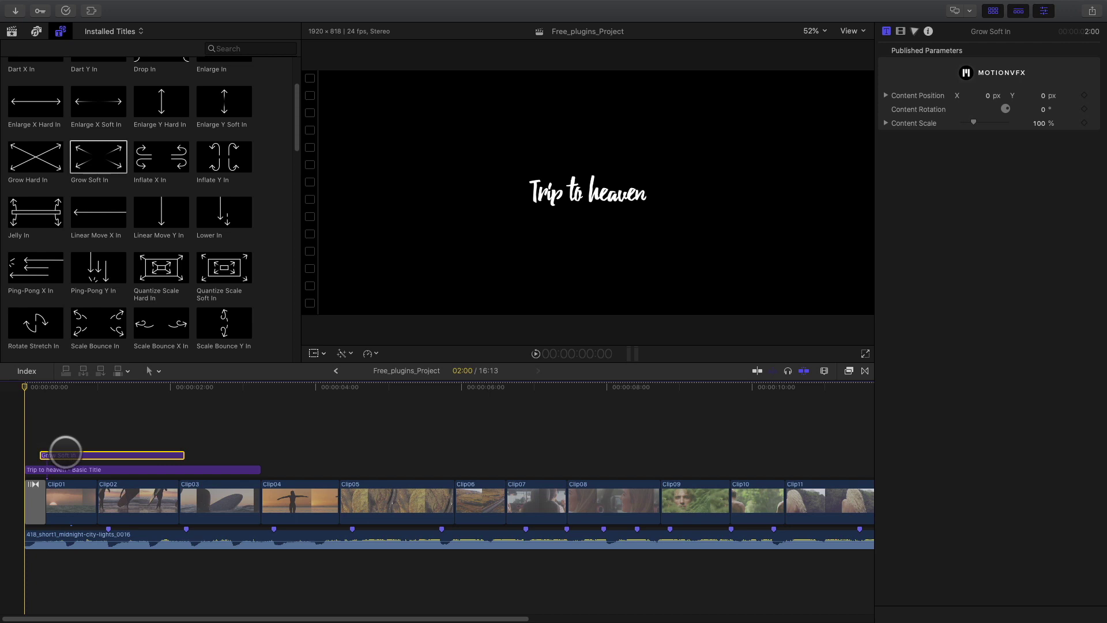
{"action": "left_click_drag", "start_coordinate": [71, 455], "coordinate": [56, 455]}
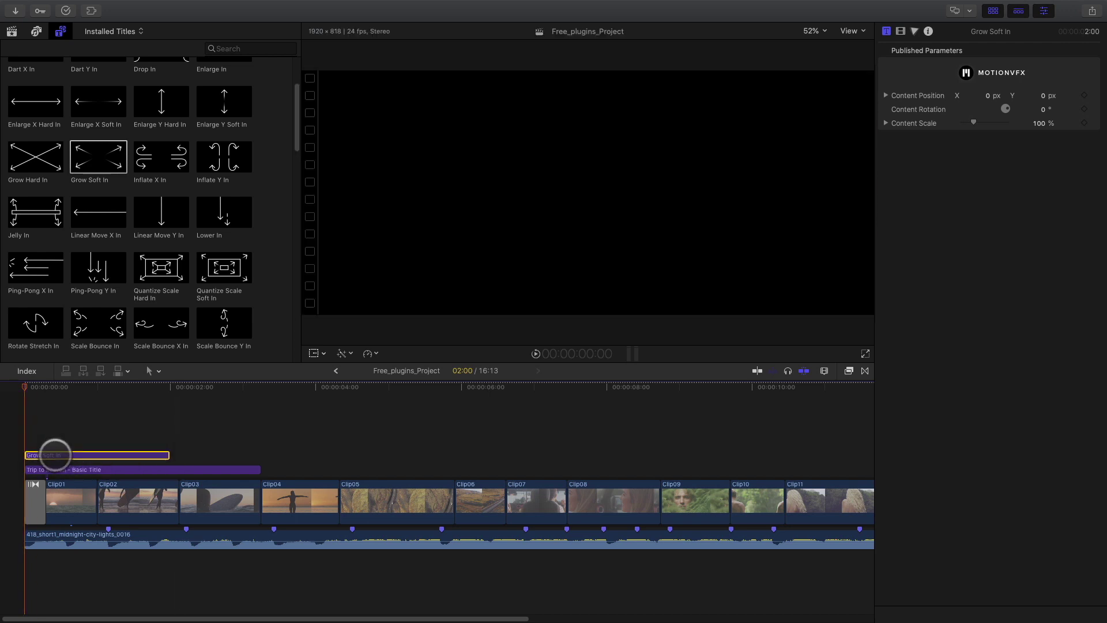
{"action": "key", "text": "space"}
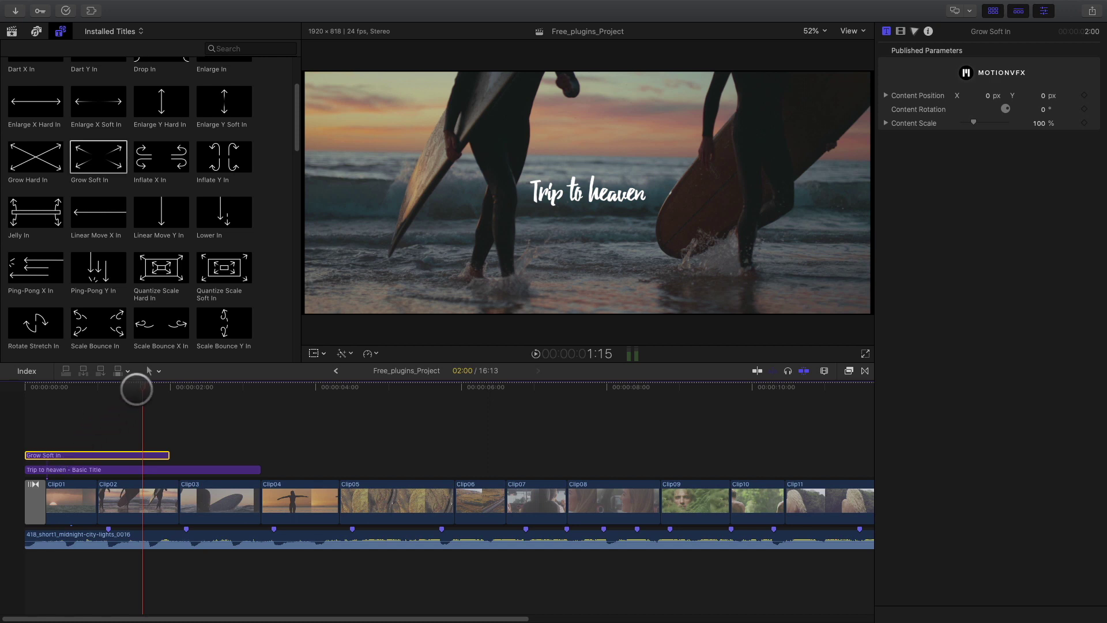
{"action": "left_click_drag", "start_coordinate": [136, 389], "coordinate": [10, 386]}
{"action": "left_click_drag", "start_coordinate": [111, 453], "coordinate": [141, 467]}
Combine the selected Grow Soft In and Trip to heaven clips into a compound clip named Title.
{"action": "right_click", "coordinate": [141, 467]}
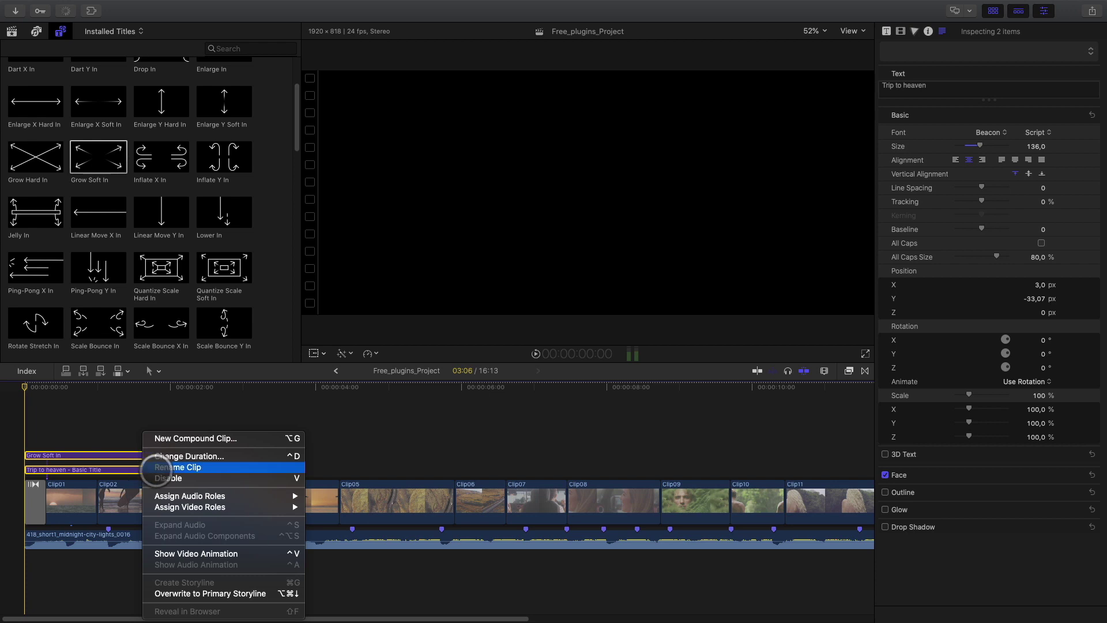
{"action": "left_click", "coordinate": [169, 436]}
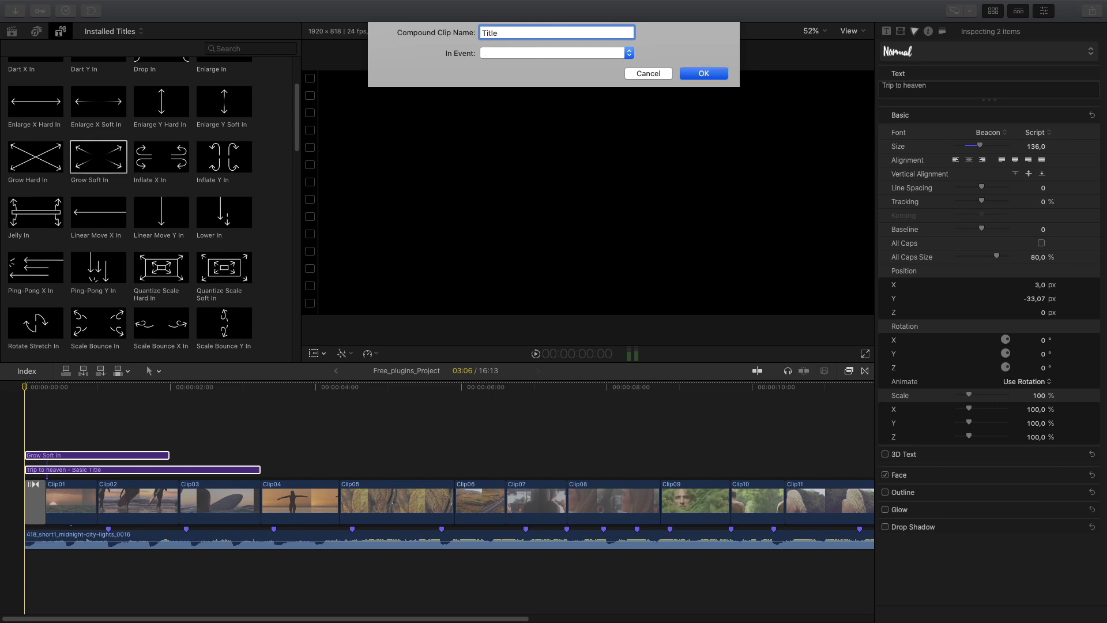
{"action": "key", "text": "Return"}
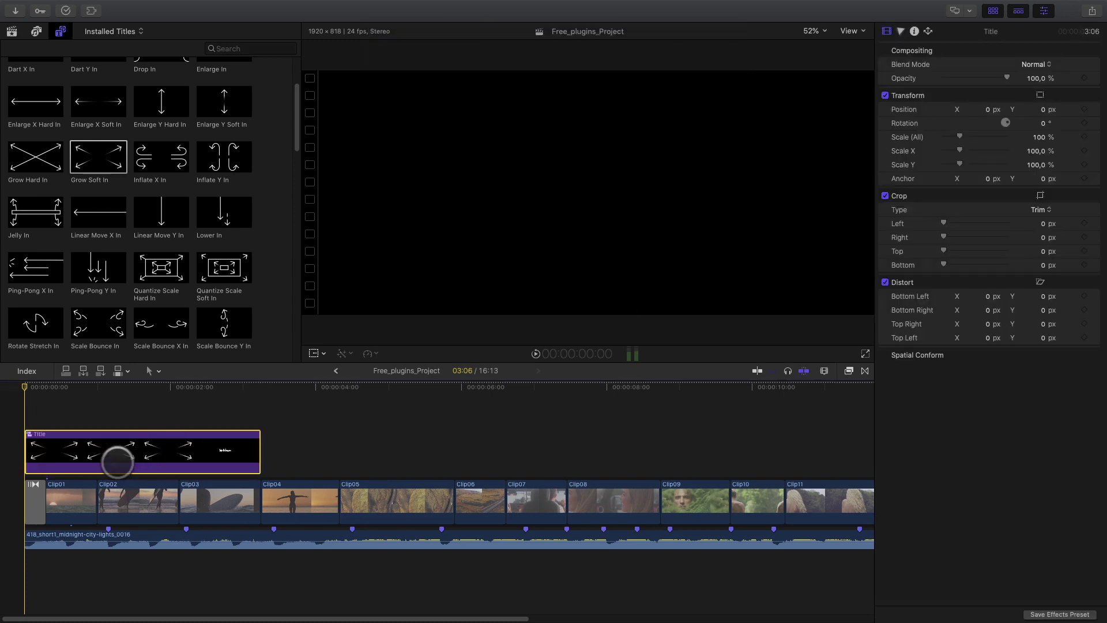
Trim the Title compound clip's left edge so it starts later, and preview the opening.
{"action": "left_click_drag", "start_coordinate": [26, 450], "coordinate": [47, 449]}
{"action": "key", "text": "space"}
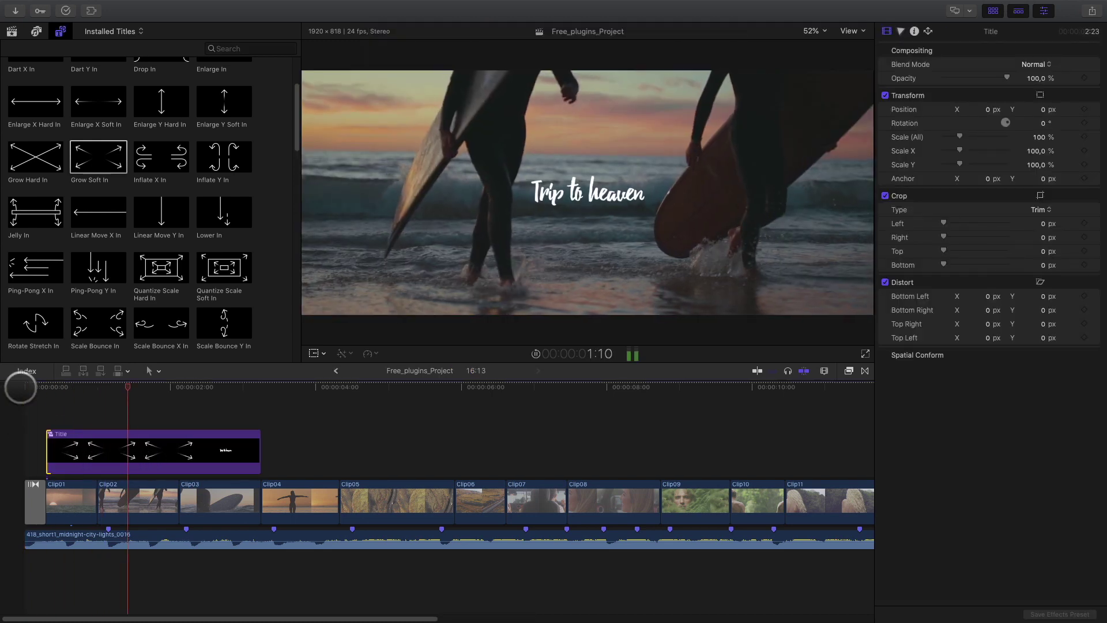
{"action": "left_click_drag", "start_coordinate": [133, 389], "coordinate": [175, 397]}
Select Clip03 and scroll the title categories down to mVertigo.
{"action": "key", "text": "c"}
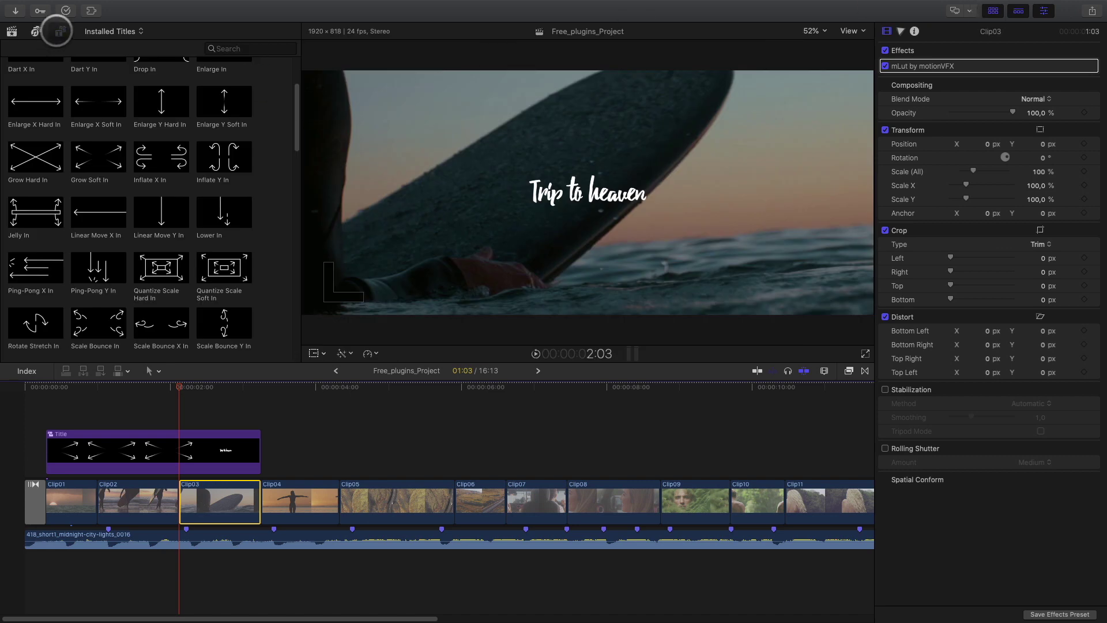
{"action": "left_click", "coordinate": [59, 31]}
{"action": "scroll", "coordinate": [60, 189], "scroll_direction": "down", "scroll_amount": 8}
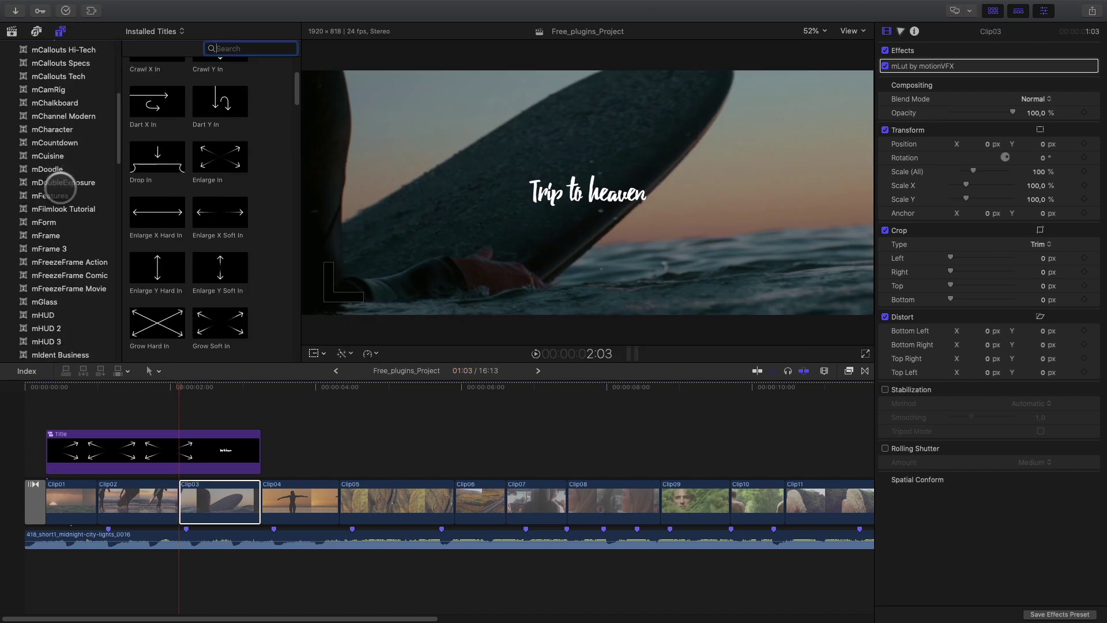
{"action": "scroll", "coordinate": [60, 189], "scroll_direction": "down", "scroll_amount": 10}
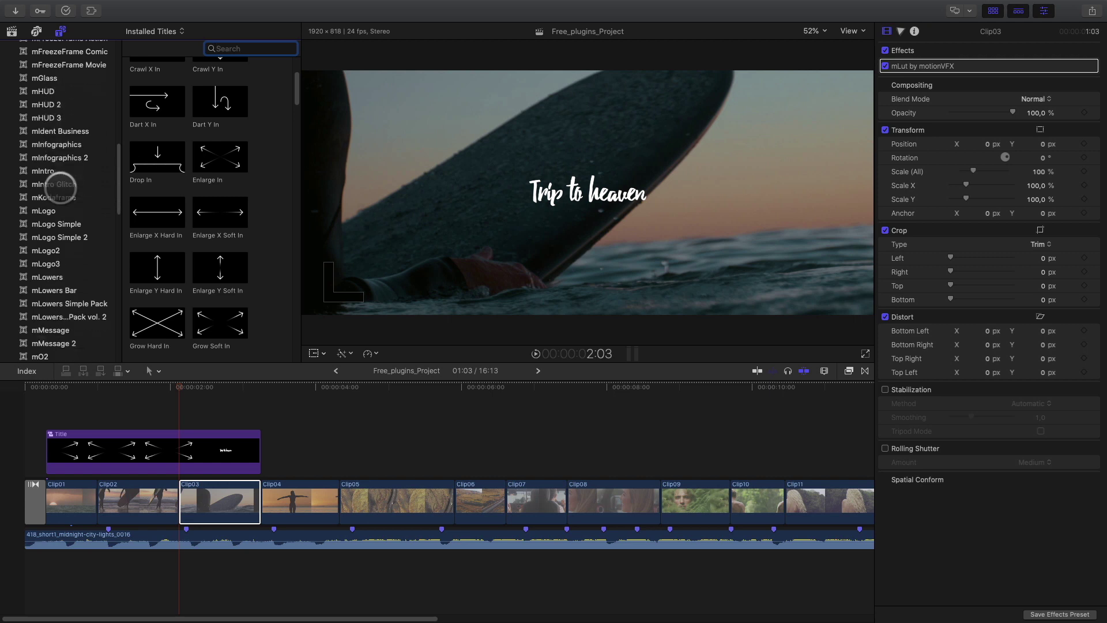
{"action": "scroll", "coordinate": [45, 333], "scroll_direction": "down", "scroll_amount": 5}
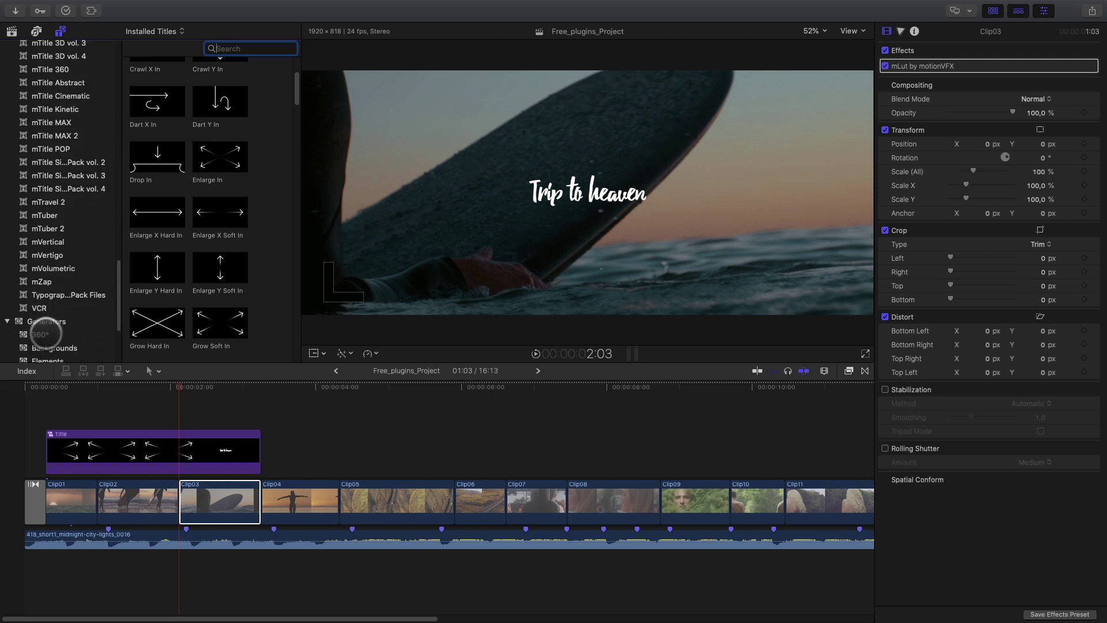
Place mVertigo From above the start of Clip03 and trim it to roughly Clip03's length.
{"action": "left_click", "coordinate": [39, 254]}
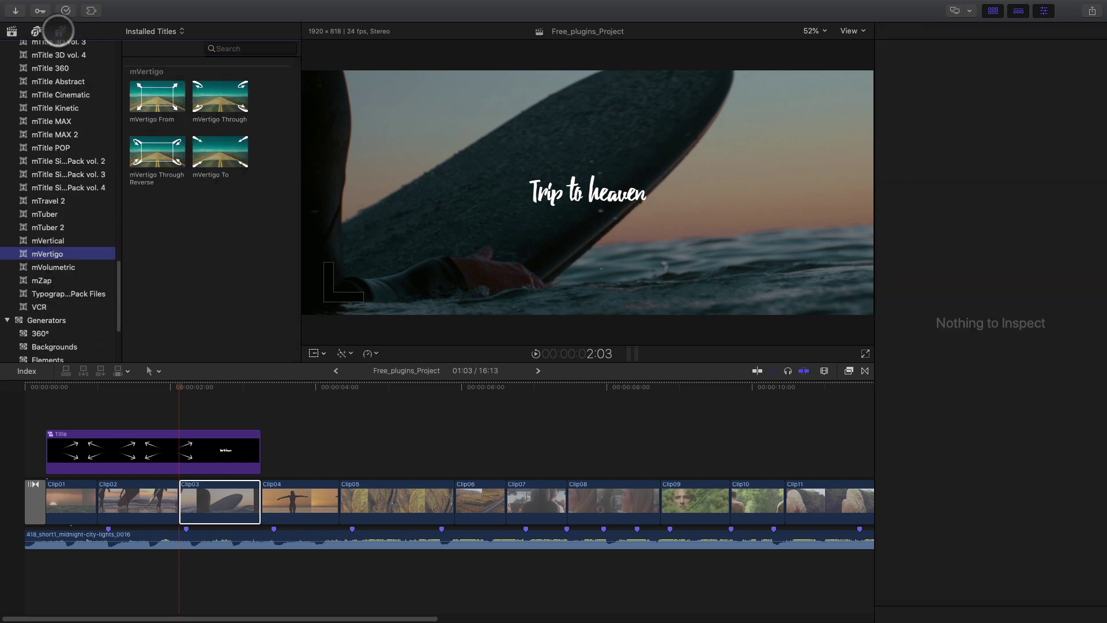
{"action": "left_click", "coordinate": [60, 30]}
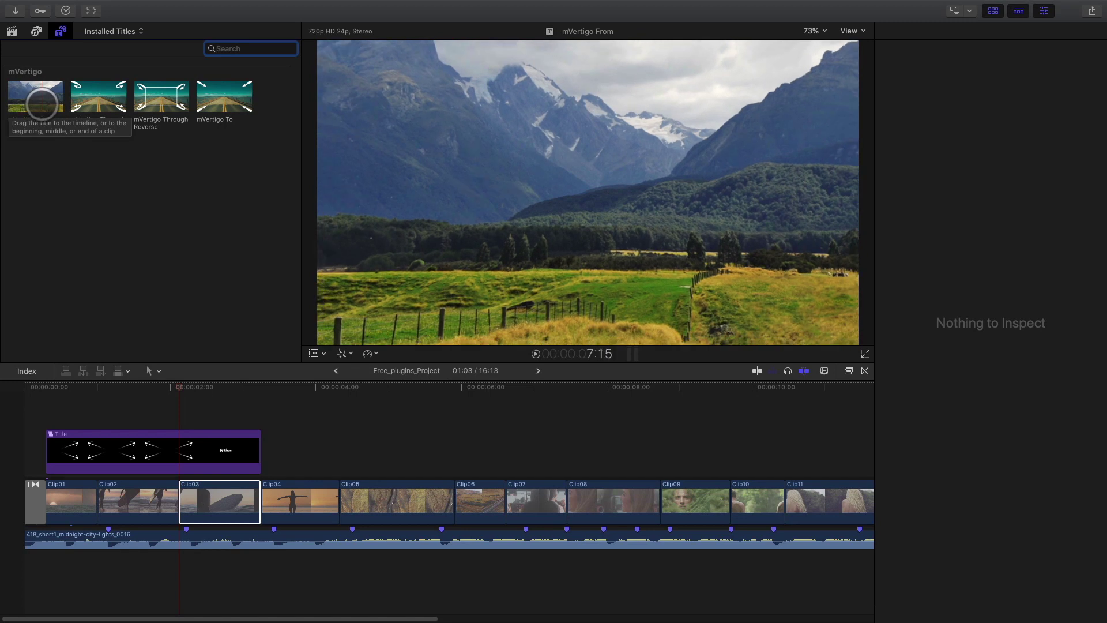
{"action": "left_click_drag", "start_coordinate": [42, 104], "coordinate": [219, 469]}
{"action": "left_click_drag", "start_coordinate": [186, 384], "coordinate": [206, 387]}
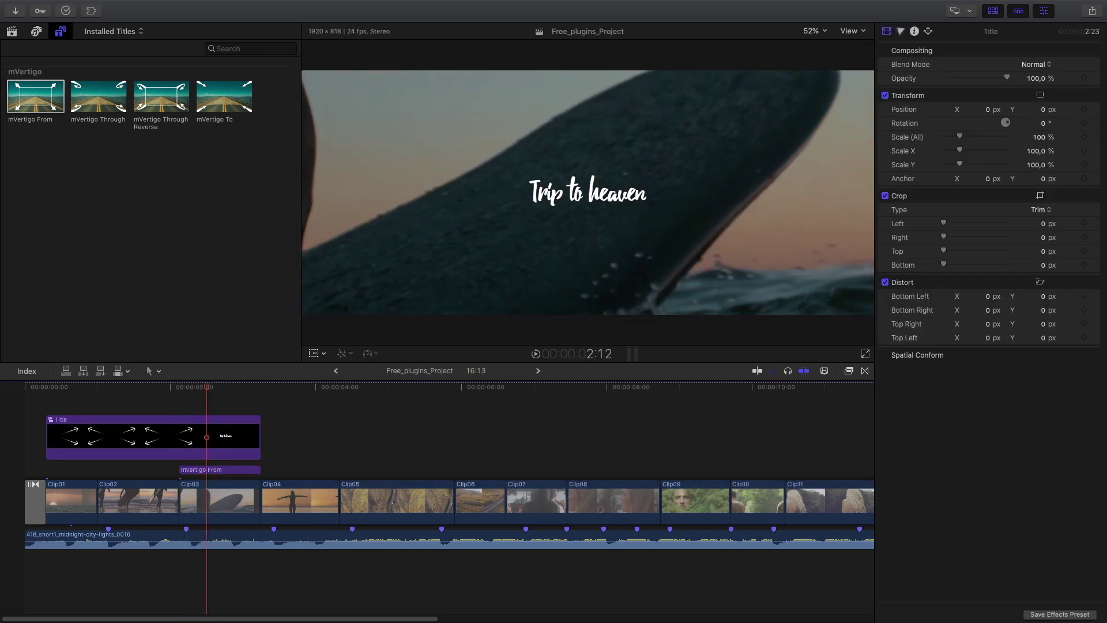
Shift mVertigo From's focus centre, use Target Scale 141 with Ease Out, and keep distortion off.
{"action": "left_click", "coordinate": [216, 470]}
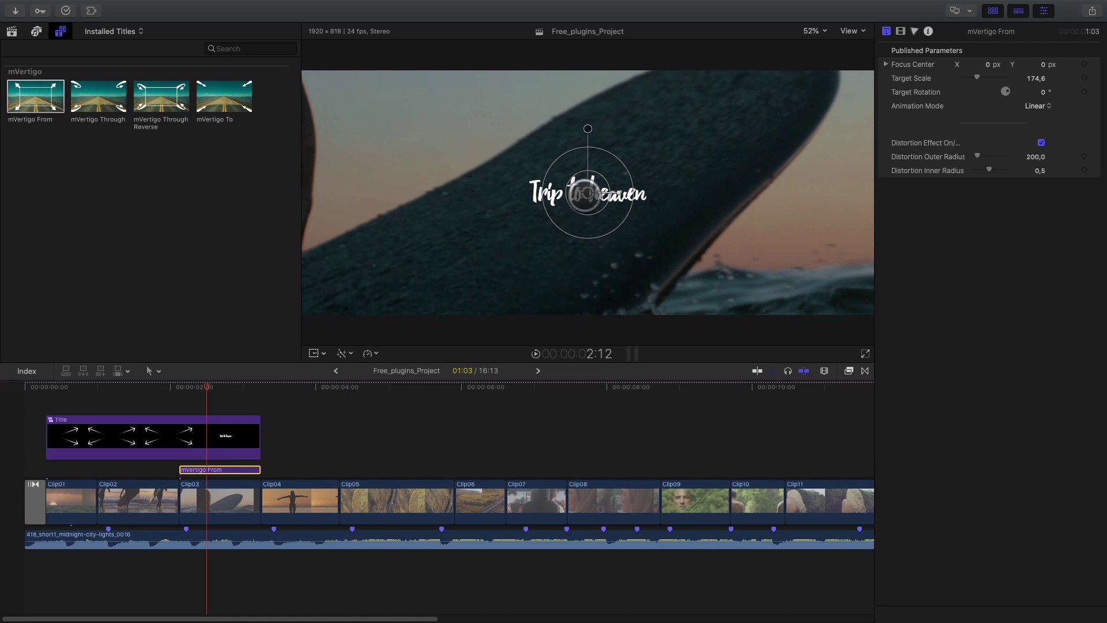
{"action": "mouse_move", "coordinate": [588, 193]}
{"action": "left_mouse_down"}
{"action": "mouse_move", "coordinate": [482, 209]}
{"action": "mouse_move", "coordinate": [388, 190]}
{"action": "mouse_move", "coordinate": [395, 202]}
{"action": "mouse_move", "coordinate": [616, 252]}
{"action": "mouse_move", "coordinate": [655, 106]}
{"action": "mouse_move", "coordinate": [487, 168]}
{"action": "mouse_move", "coordinate": [687, 172]}
{"action": "mouse_move", "coordinate": [617, 138]}
{"action": "mouse_move", "coordinate": [564, 196]}
{"action": "mouse_move", "coordinate": [575, 197]}
{"action": "left_mouse_up"}
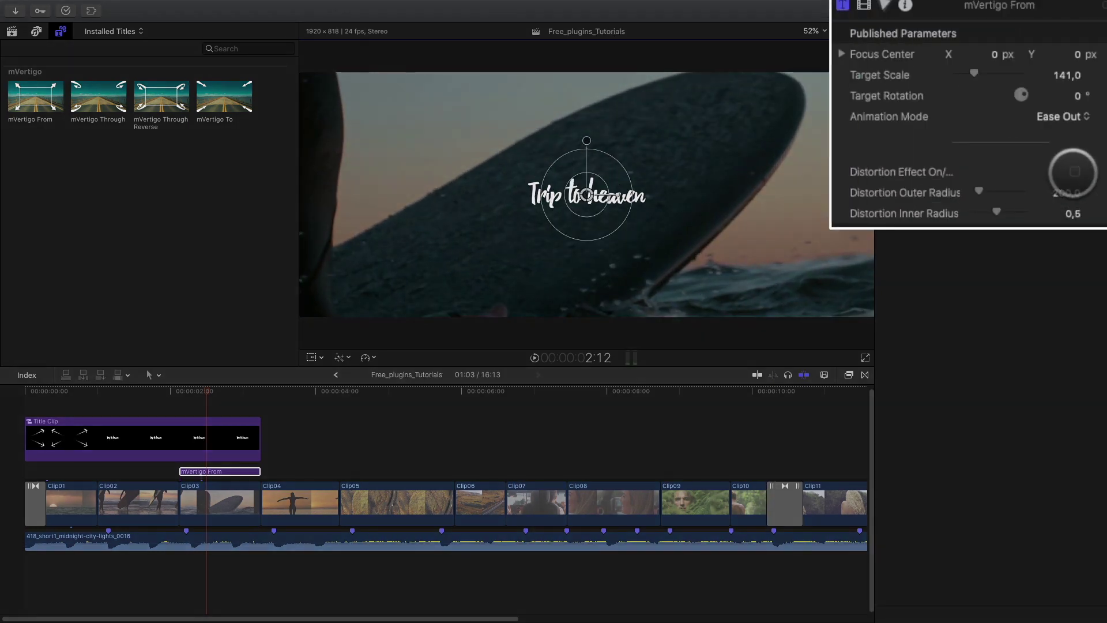
{"action": "left_click", "coordinate": [1075, 172]}
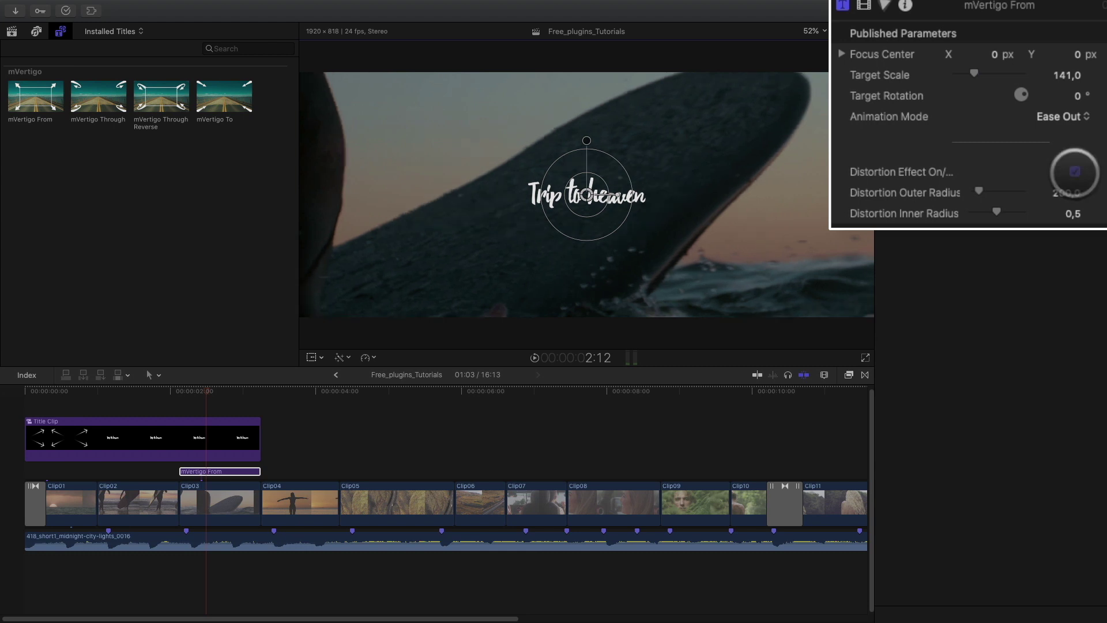
{"action": "left_click_drag", "start_coordinate": [979, 190], "coordinate": [992, 213]}
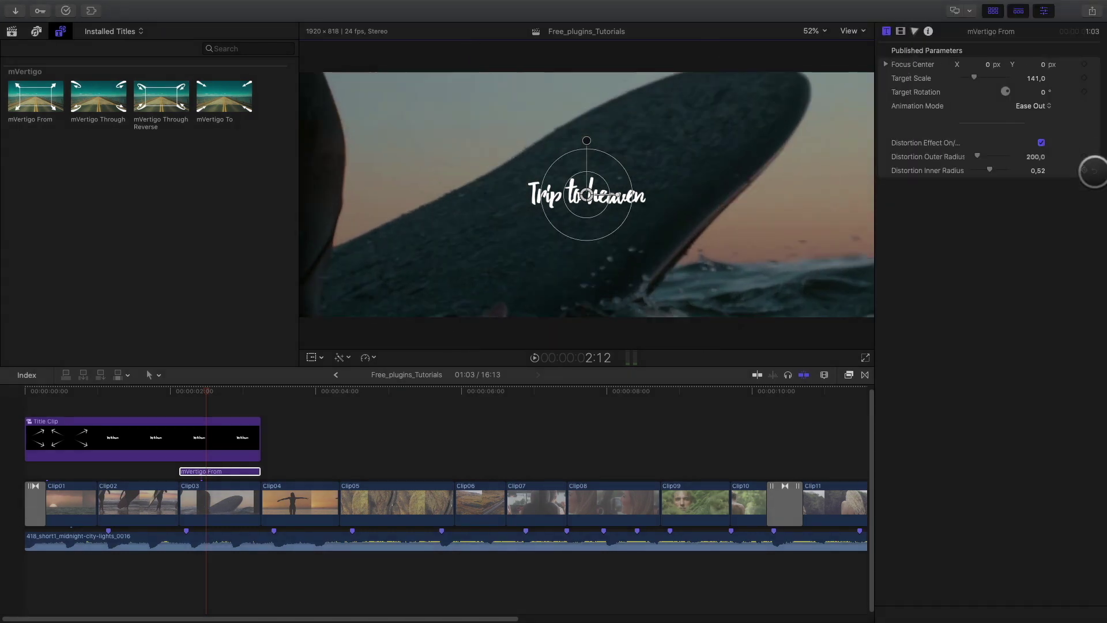
{"action": "left_click", "coordinate": [1041, 143]}
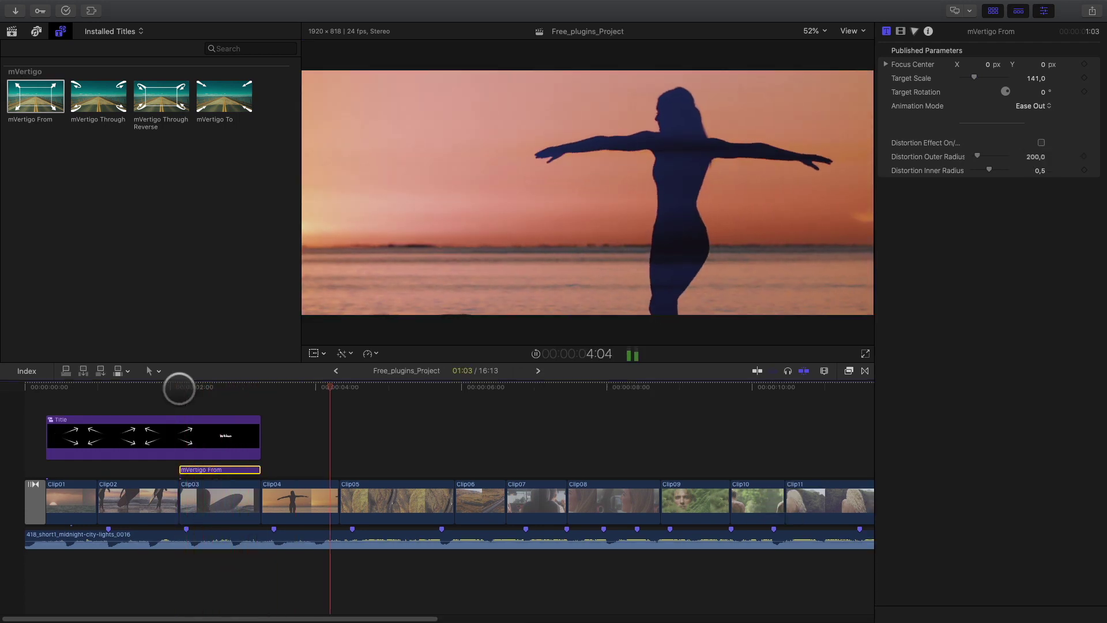
Scroll the timeline ahead to the Clip10–Clip11 cut and select Clip10 near its end.
{"action": "left_click", "coordinate": [179, 389]}
{"action": "scroll", "coordinate": [509, 475], "scroll_direction": "right", "scroll_amount": 5}
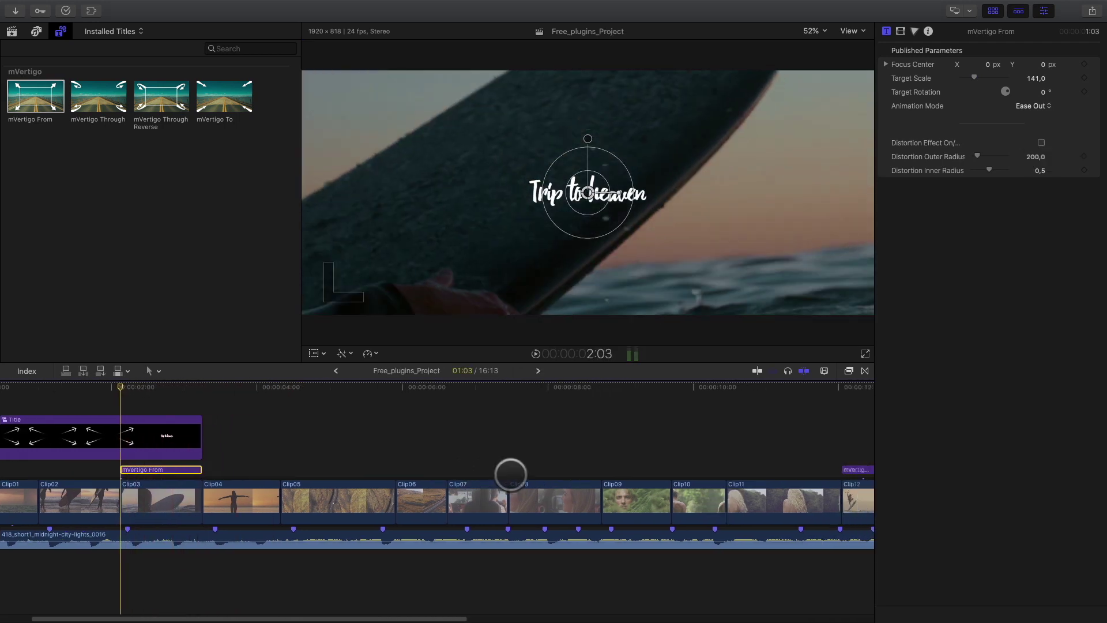
{"action": "scroll", "coordinate": [497, 473], "scroll_direction": "right", "scroll_amount": 3}
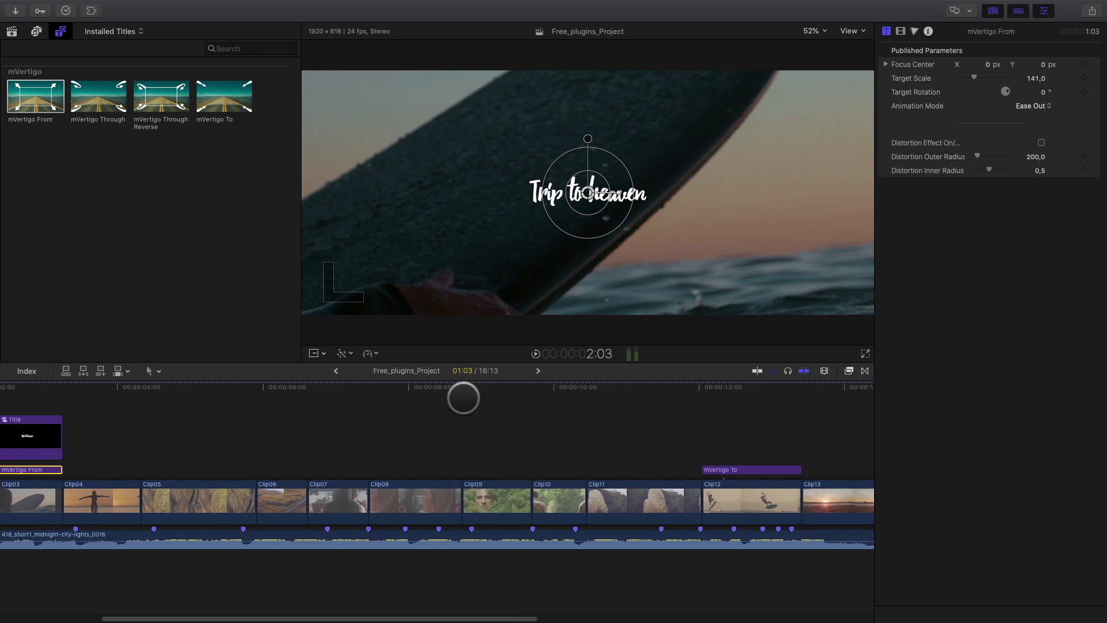
{"action": "left_click_drag", "start_coordinate": [470, 386], "coordinate": [585, 381]}
{"action": "left_click", "coordinate": [584, 507]}
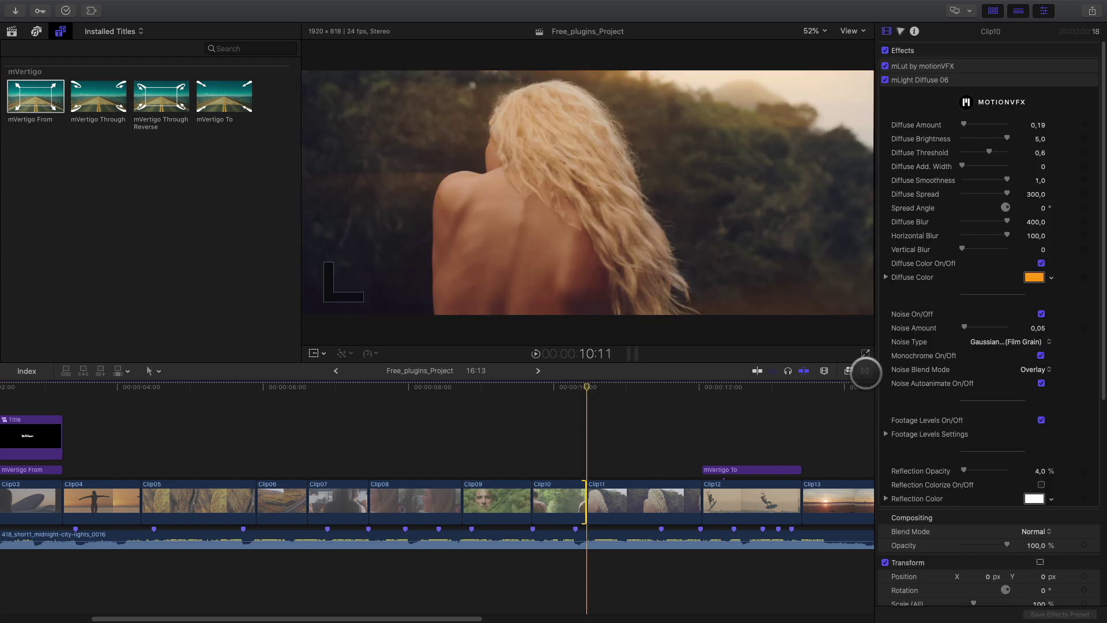
Add an mTransition Luma transition between Clip10 and Clip11, preview it, and park mid-transition.
{"action": "left_click", "coordinate": [865, 370]}
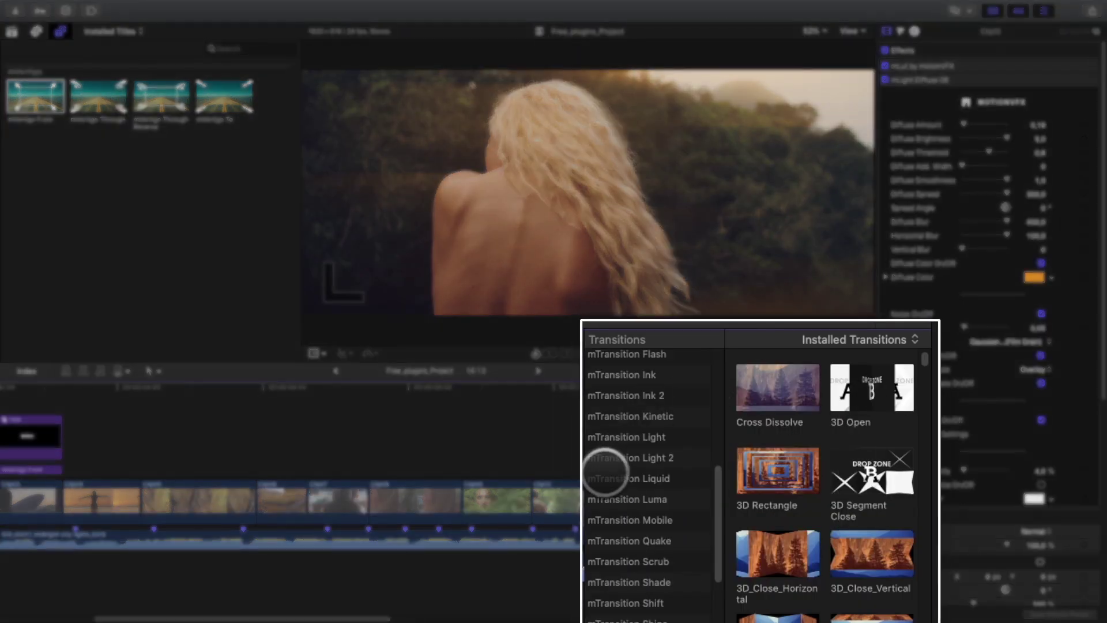
{"action": "left_click", "coordinate": [611, 499]}
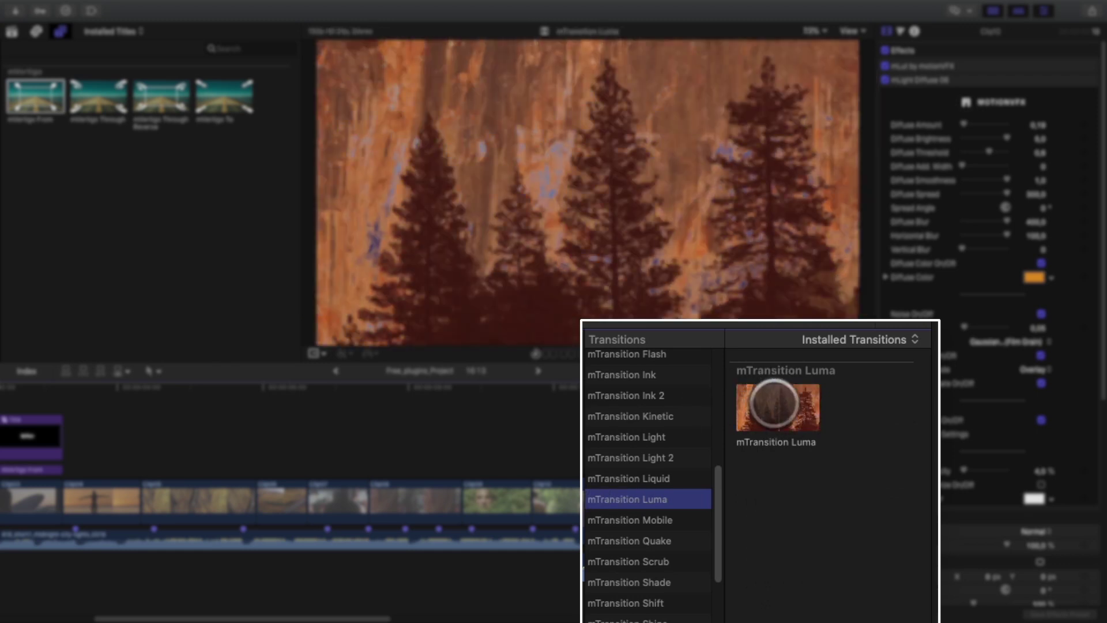
{"action": "left_click_drag", "start_coordinate": [771, 432], "coordinate": [583, 483]}
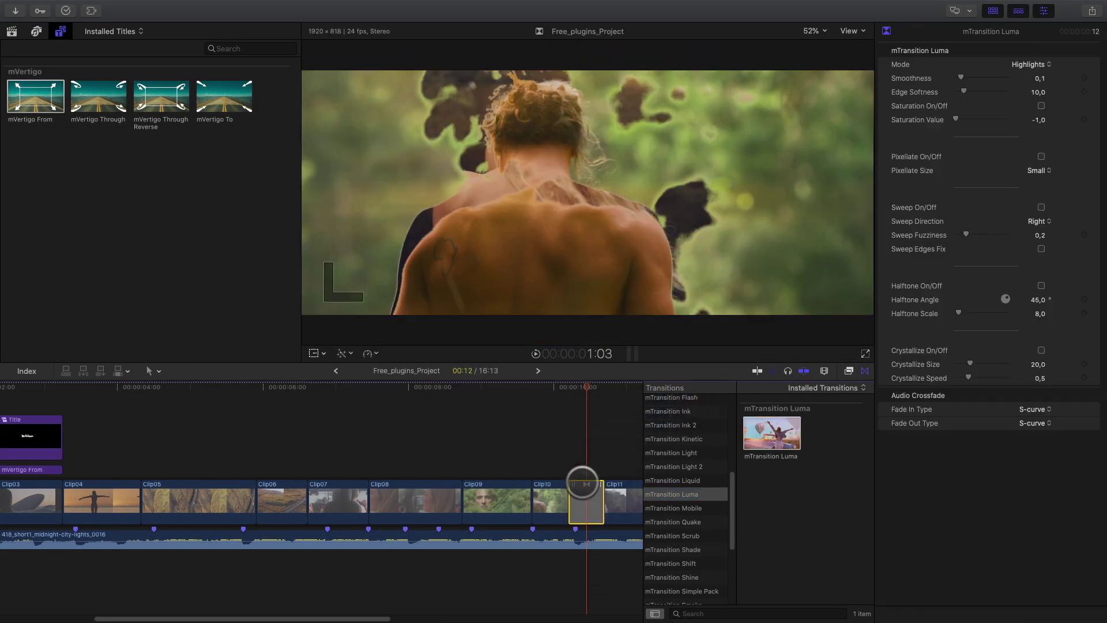
{"action": "left_click", "coordinate": [864, 370]}
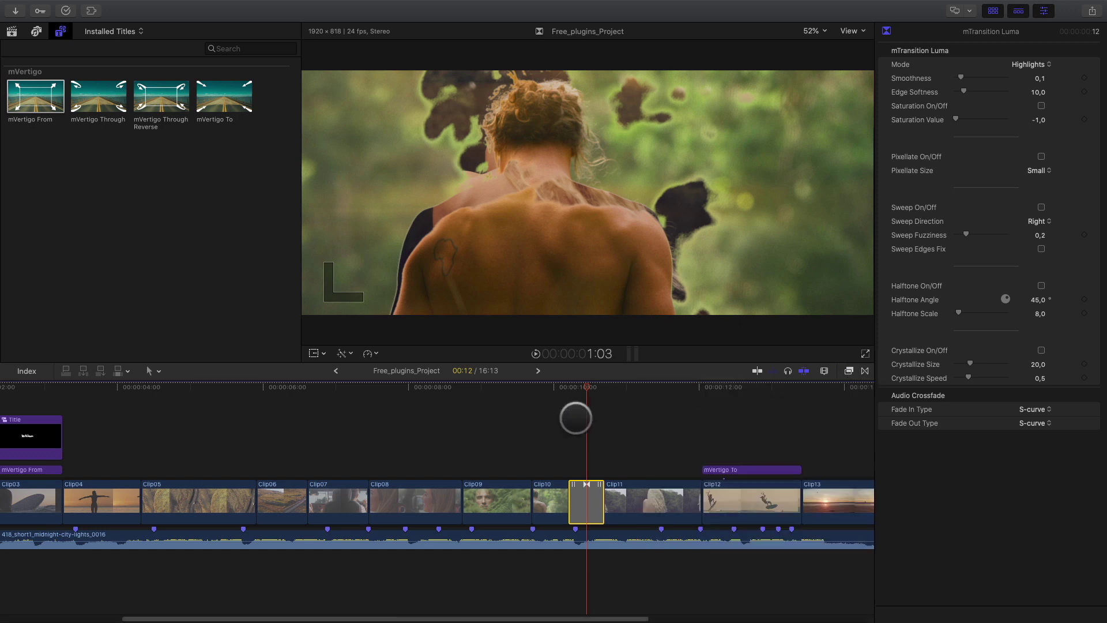
{"action": "left_click", "coordinate": [568, 386]}
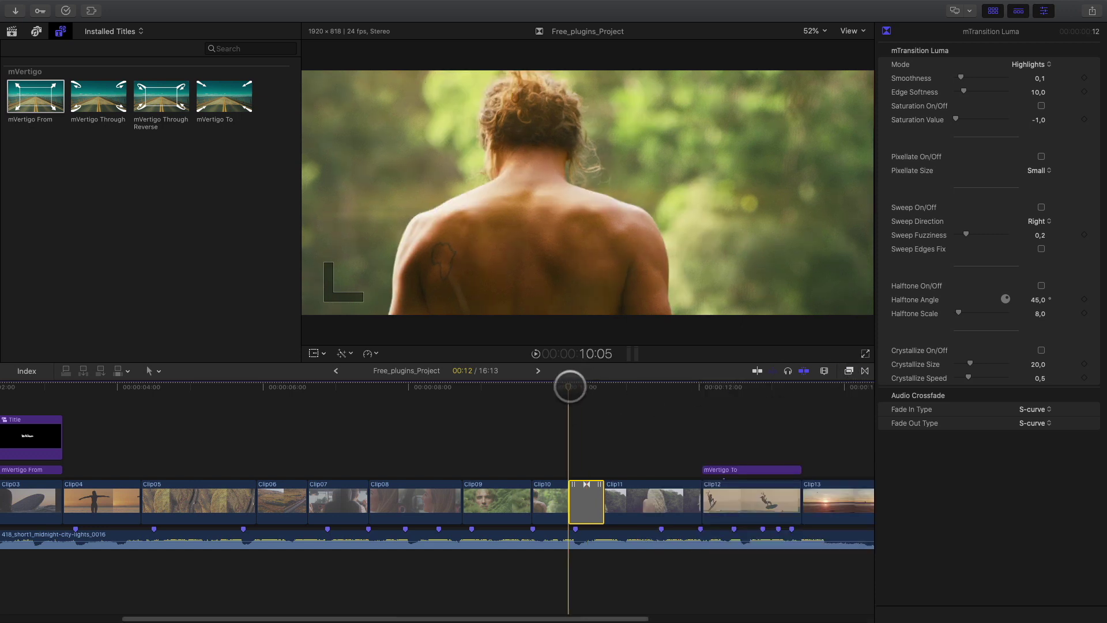
{"action": "key", "text": "space"}
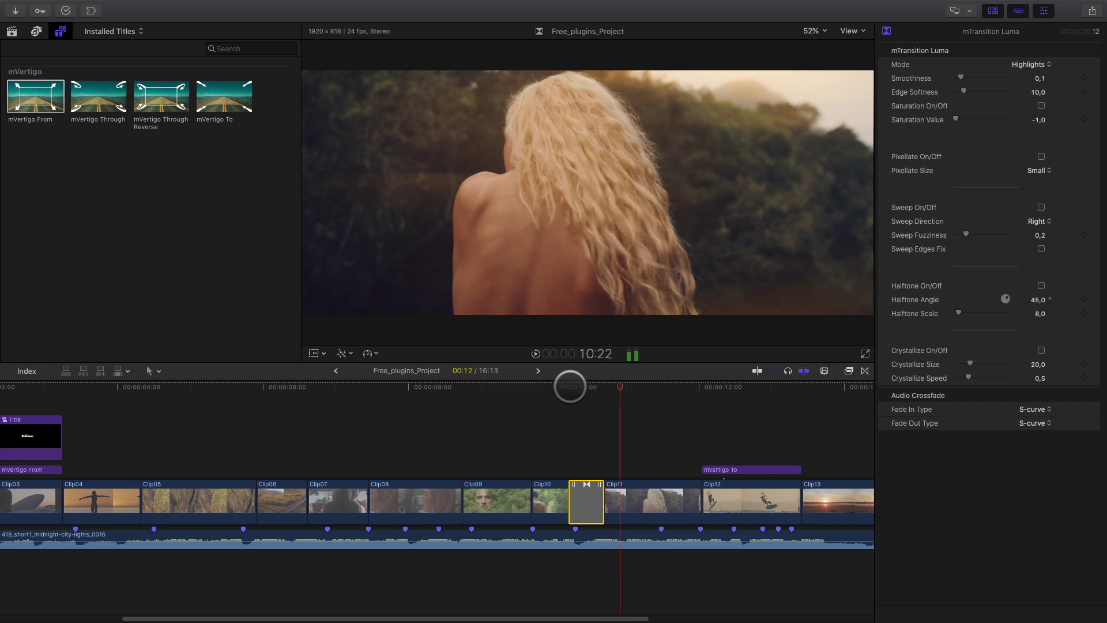
{"action": "left_click", "coordinate": [586, 385]}
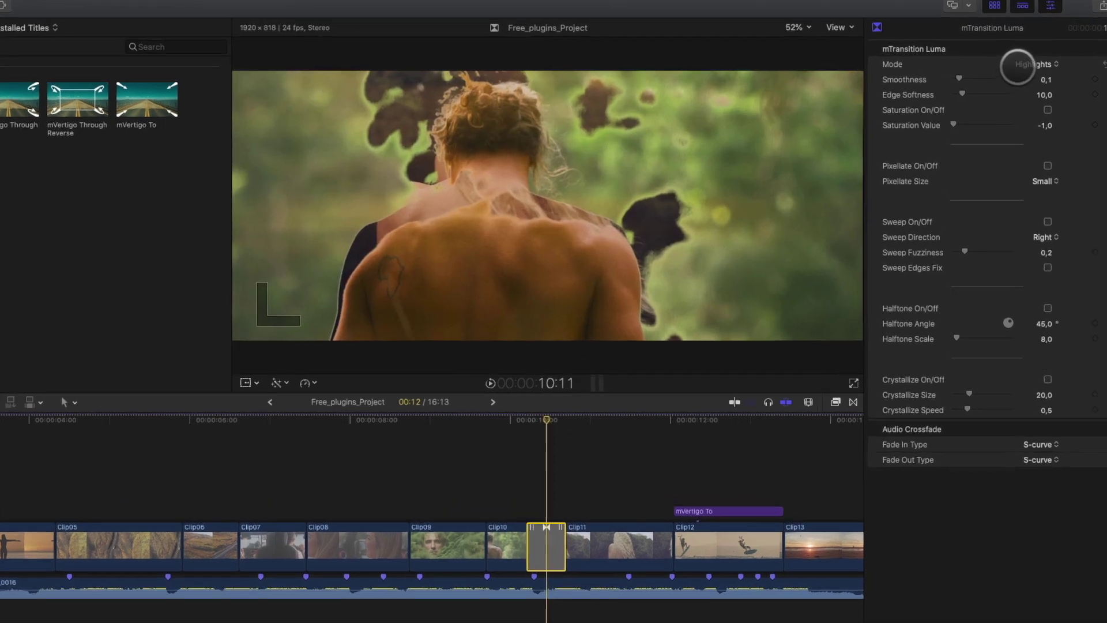
Switch the Luma transition to Shadows mode and step through its frames to compare.
{"action": "left_click", "coordinate": [1031, 64]}
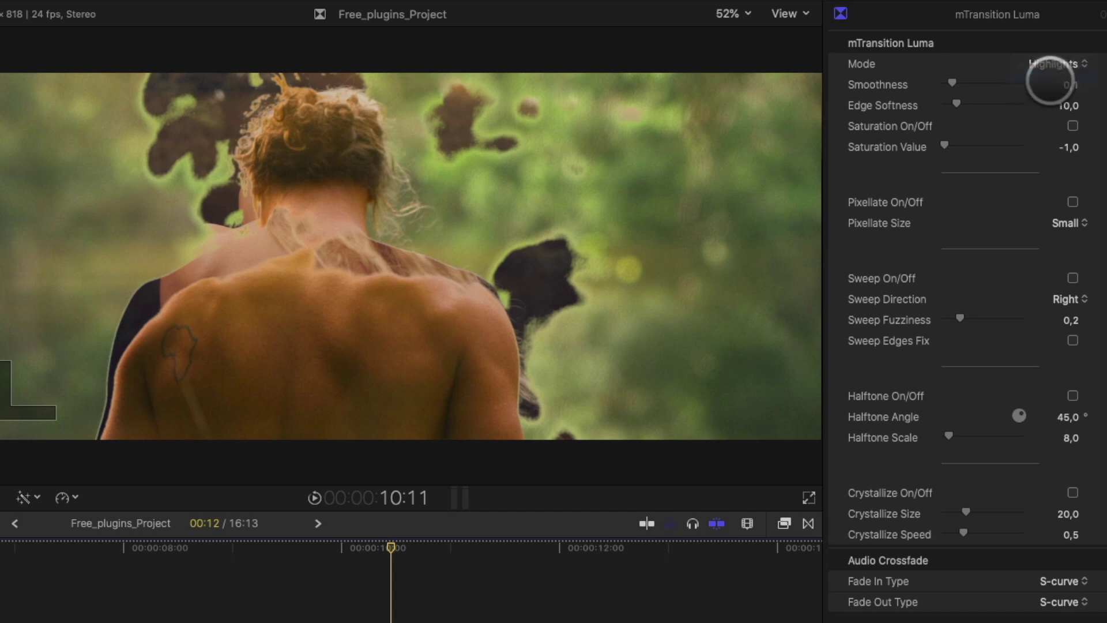
{"action": "left_click", "coordinate": [1049, 80]}
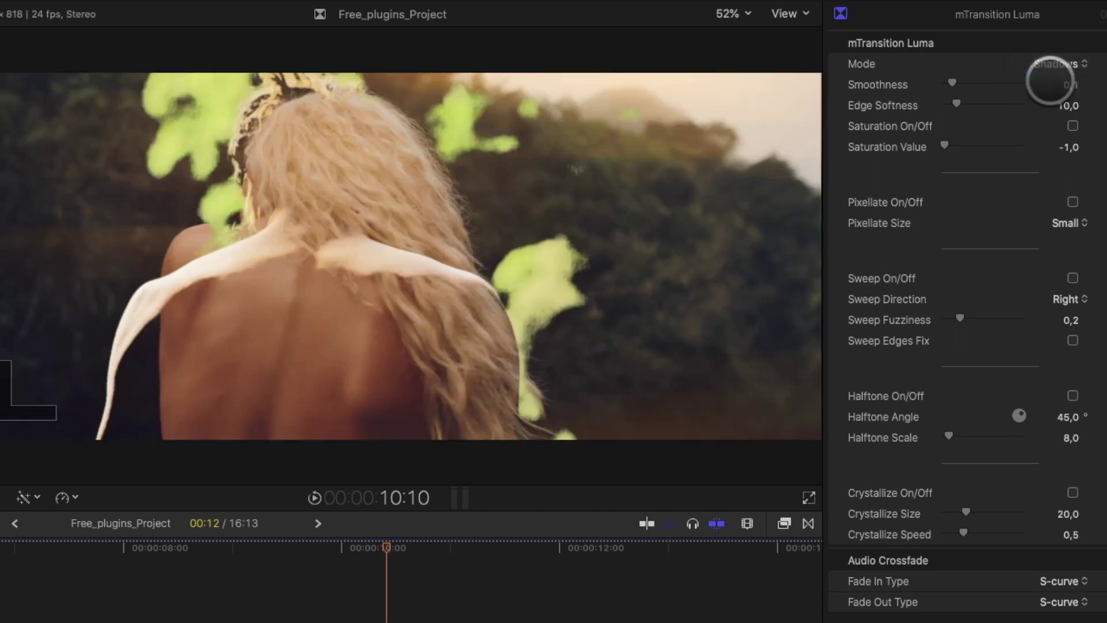
{"action": "key", "text": "Left"}
{"action": "key", "text": "Left"}
{"action": "key", "text": "Left"}
{"action": "key", "text": "Left"}
{"action": "key", "text": "Left"}
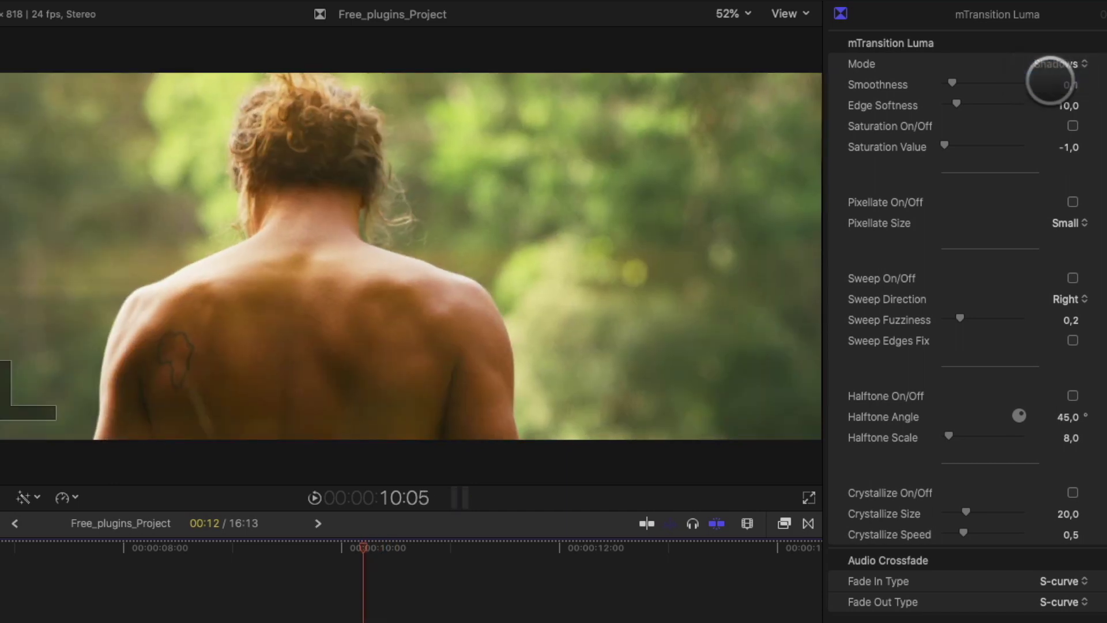
{"action": "key", "text": "Right"}
{"action": "key", "text": "Right"}
{"action": "key", "text": "Right"}
{"action": "key", "text": "Right"}
{"action": "key", "text": "Right"}
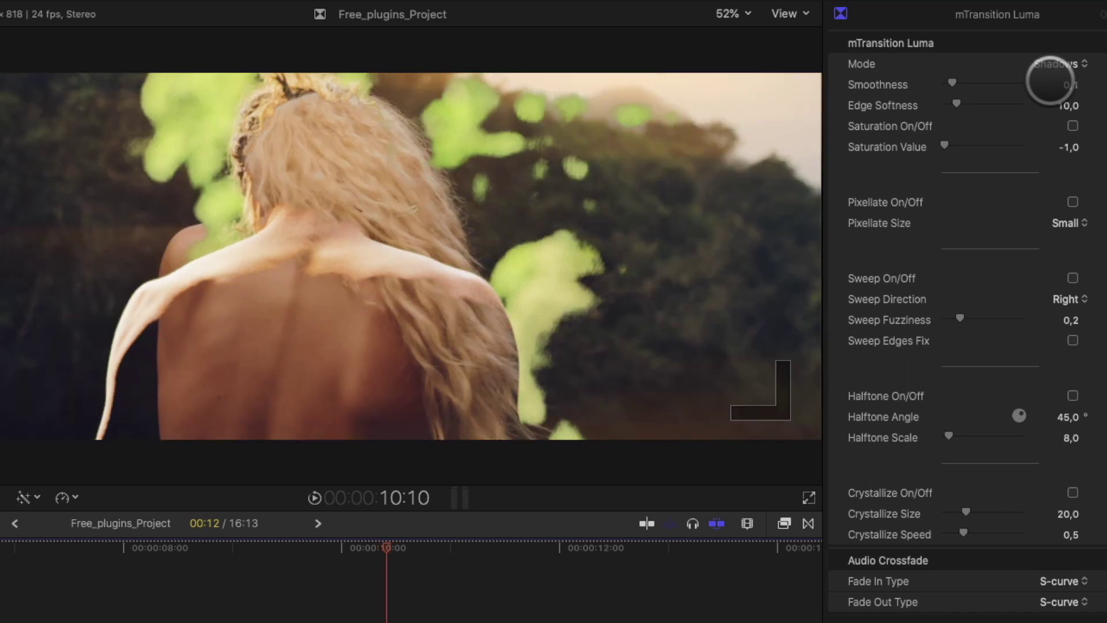
{"action": "key", "text": "Right"}
{"action": "key", "text": "Left"}
{"action": "key", "text": "Left"}
{"action": "key", "text": "Left"}
{"action": "key", "text": "Left"}
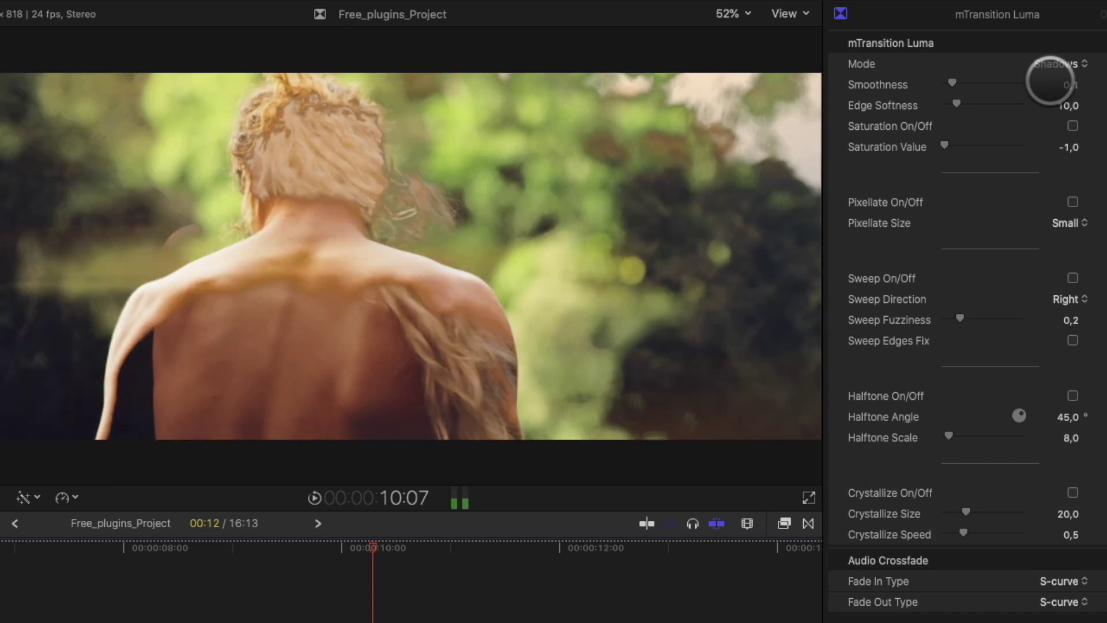
{"action": "key", "text": "Right"}
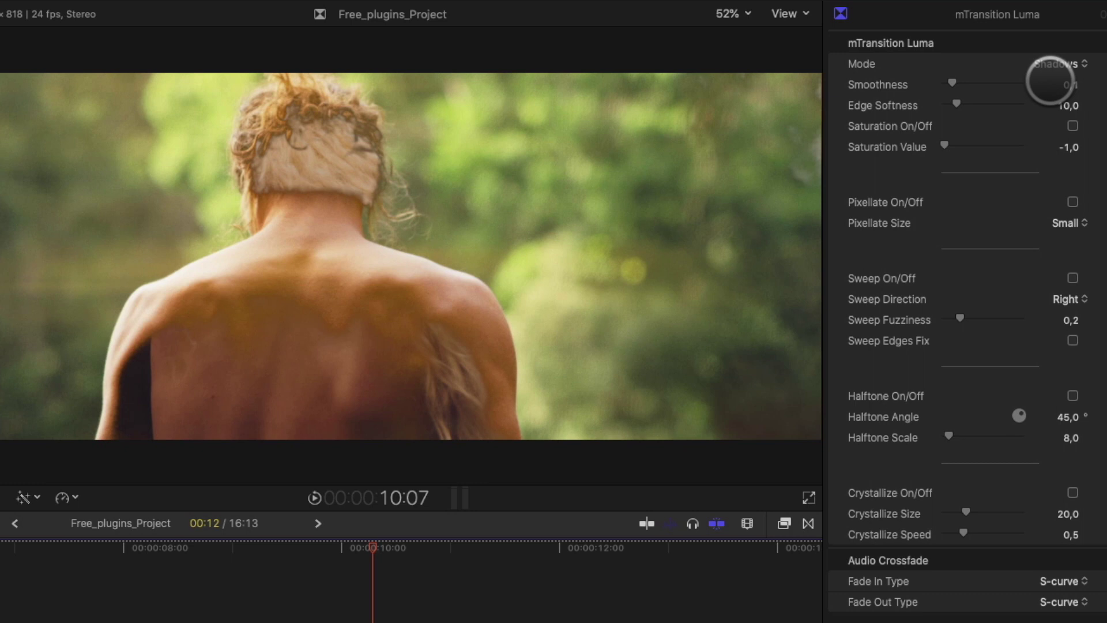
Return the transition to Highlights mode, preview it, and set Edge Softness to 10,0.
{"action": "left_click", "coordinate": [1055, 64]}
{"action": "left_click", "coordinate": [1052, 48]}
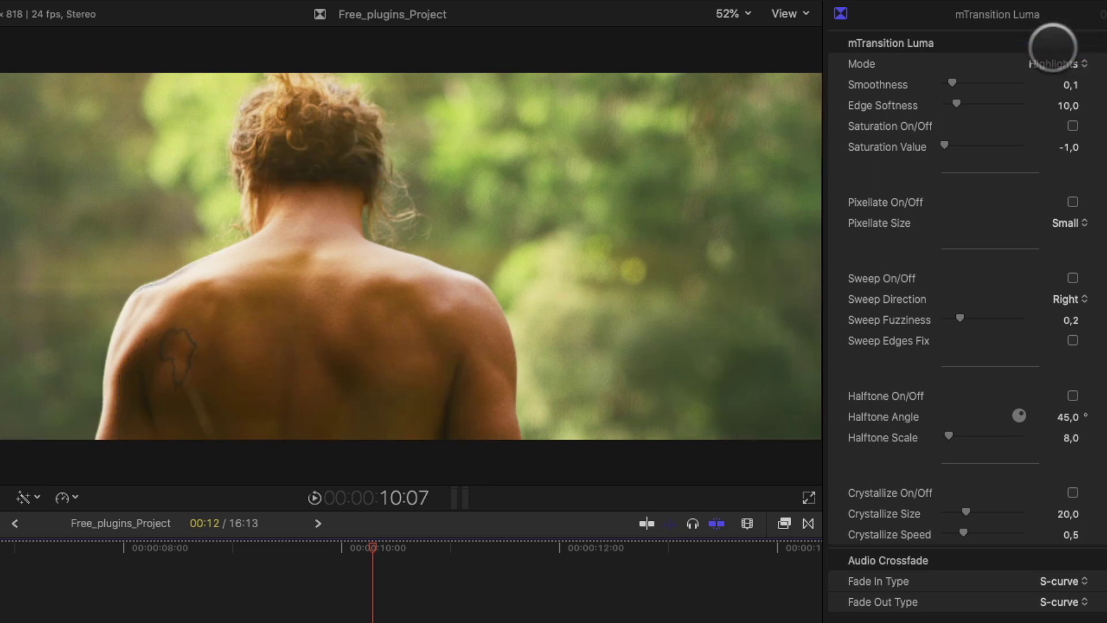
{"action": "key", "text": "space"}
{"action": "key", "text": "space"}
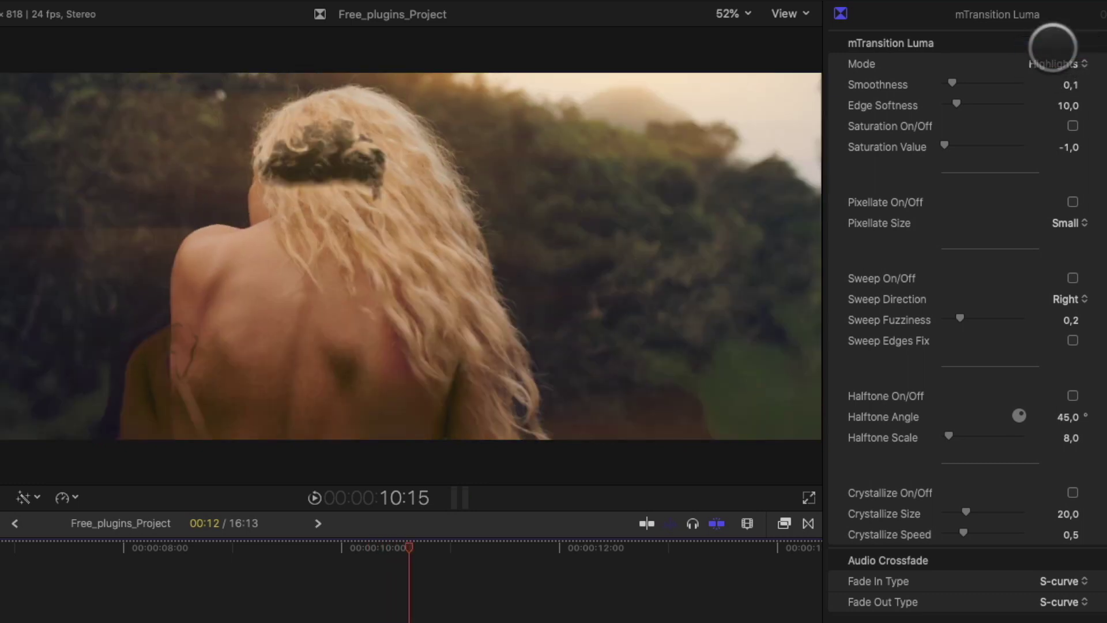
{"action": "key", "text": "/"}
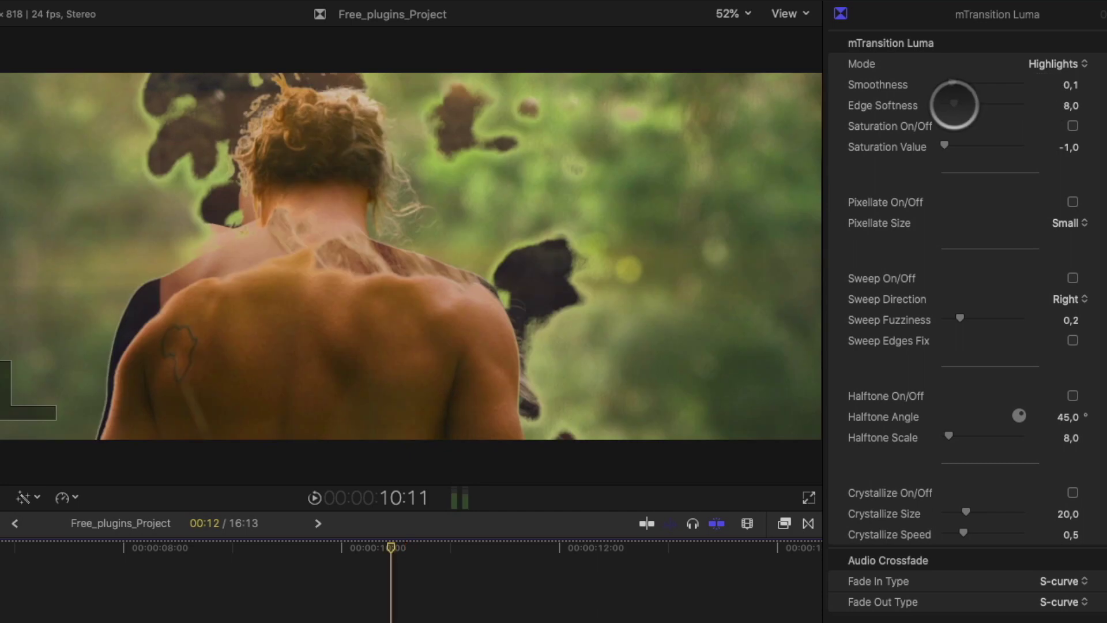
{"action": "left_click_drag", "start_coordinate": [969, 103], "coordinate": [1049, 97]}
Lower the Luma edge softness to about 10 and preview Pixellate at size Huge.
{"action": "left_click_drag", "start_coordinate": [962, 115], "coordinate": [909, 119]}
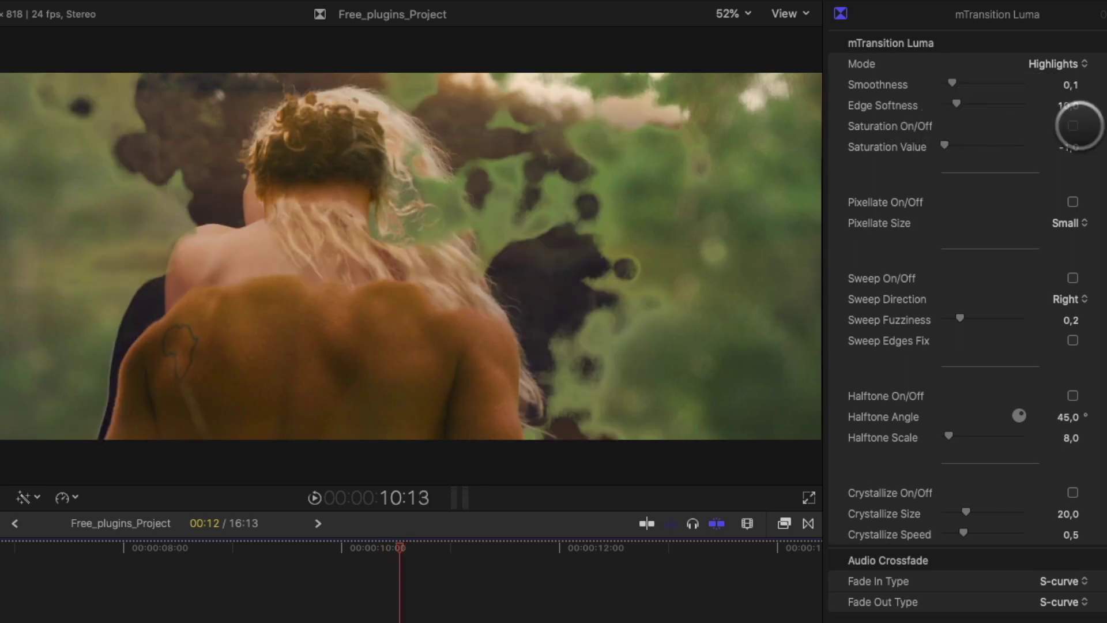
{"action": "left_click", "coordinate": [1072, 202]}
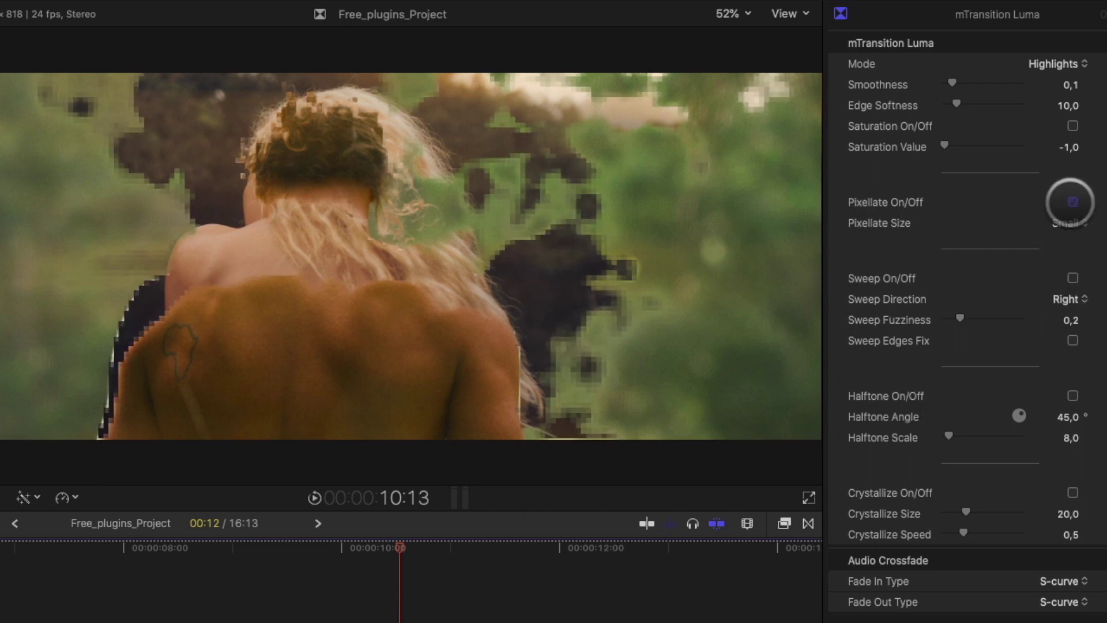
{"action": "left_click", "coordinate": [1064, 223]}
{"action": "left_click", "coordinate": [1065, 249]}
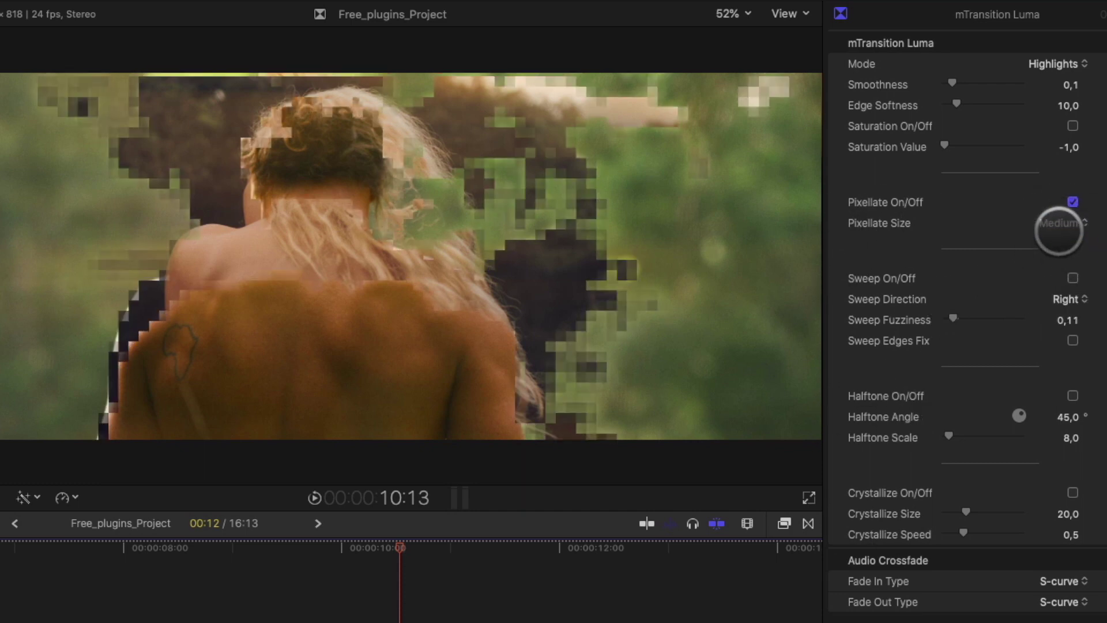
{"action": "left_click", "coordinate": [1062, 227]}
{"action": "left_click", "coordinate": [1062, 259]}
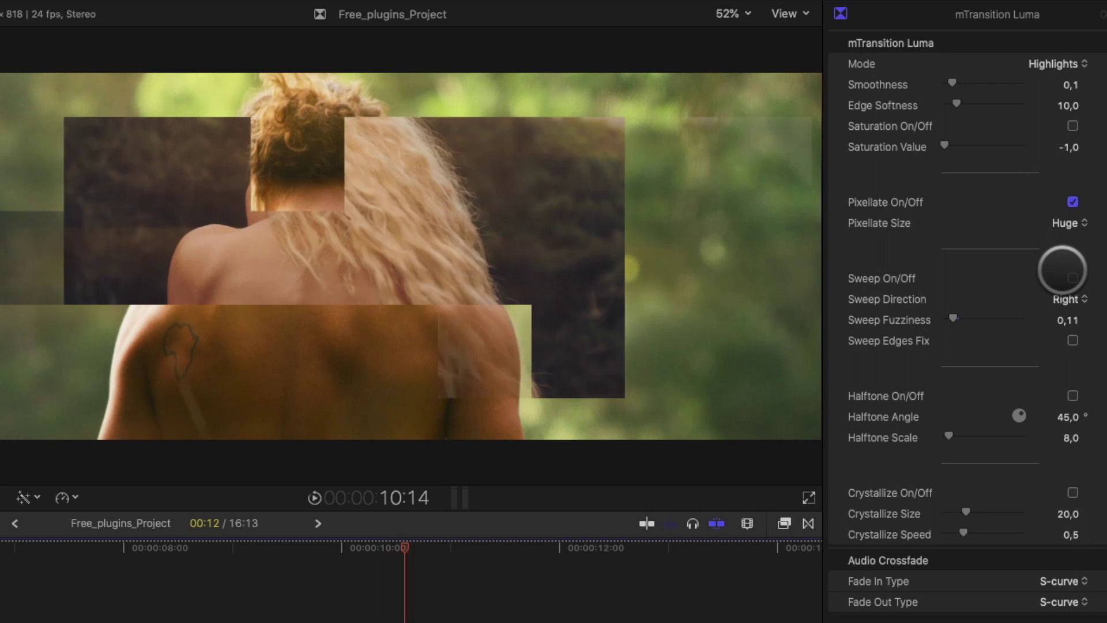
{"action": "key", "text": "Left"}
{"action": "key", "text": "Left"}
{"action": "key", "text": "Left"}
{"action": "key", "text": "Left"}
{"action": "key", "text": "Left"}
{"action": "key", "text": "Left"}
{"action": "key", "text": "Left"}
{"action": "key", "text": "Left"}
{"action": "key", "text": "Left"}
{"action": "key", "text": "Left"}
{"action": "key", "text": "Left"}
{"action": "key", "text": "Left"}
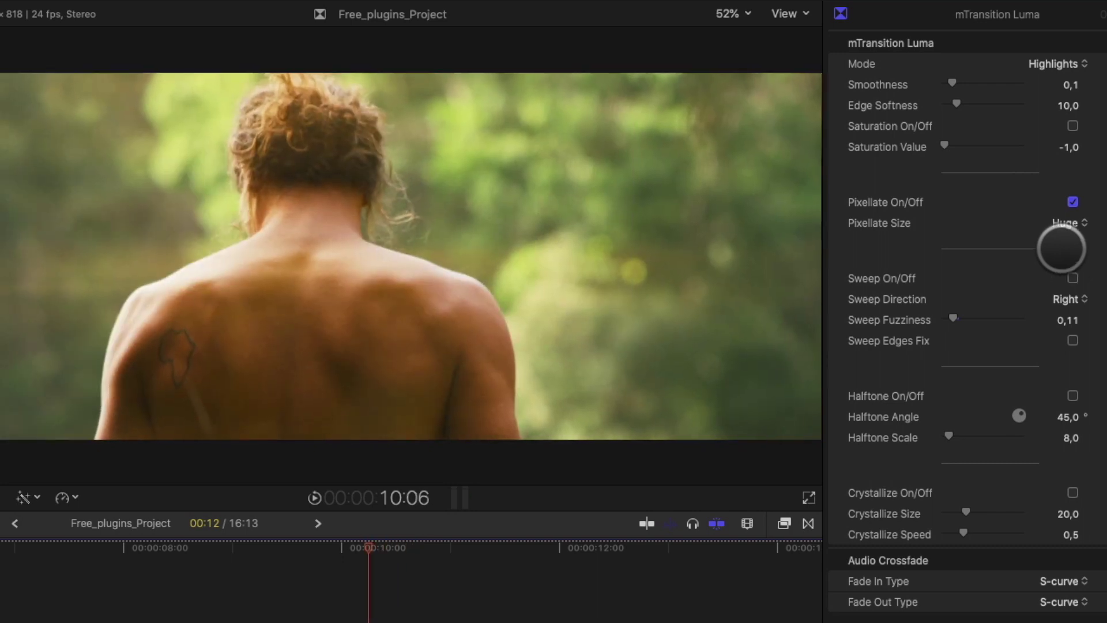
{"action": "key", "text": "Right"}
{"action": "key", "text": "Right"}
{"action": "key", "text": "Right"}
{"action": "key", "text": "Right"}
Preview Sweep with adjusted fuzziness and direction Right, then switch Sweep off.
{"action": "left_click", "coordinate": [1072, 278]}
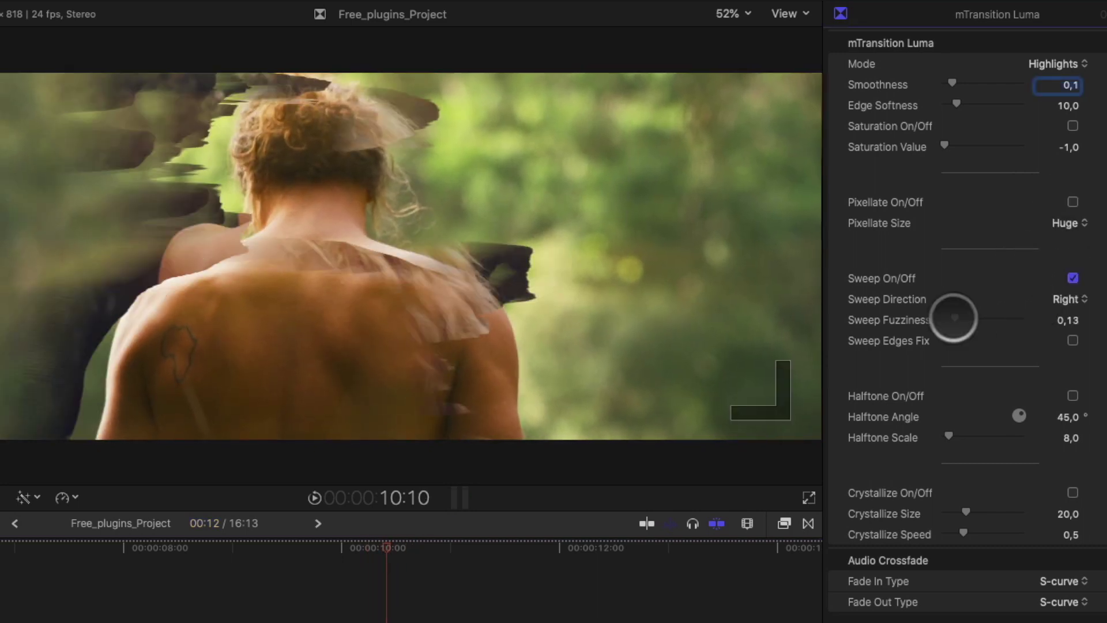
{"action": "left_click_drag", "start_coordinate": [953, 318], "coordinate": [728, 322]}
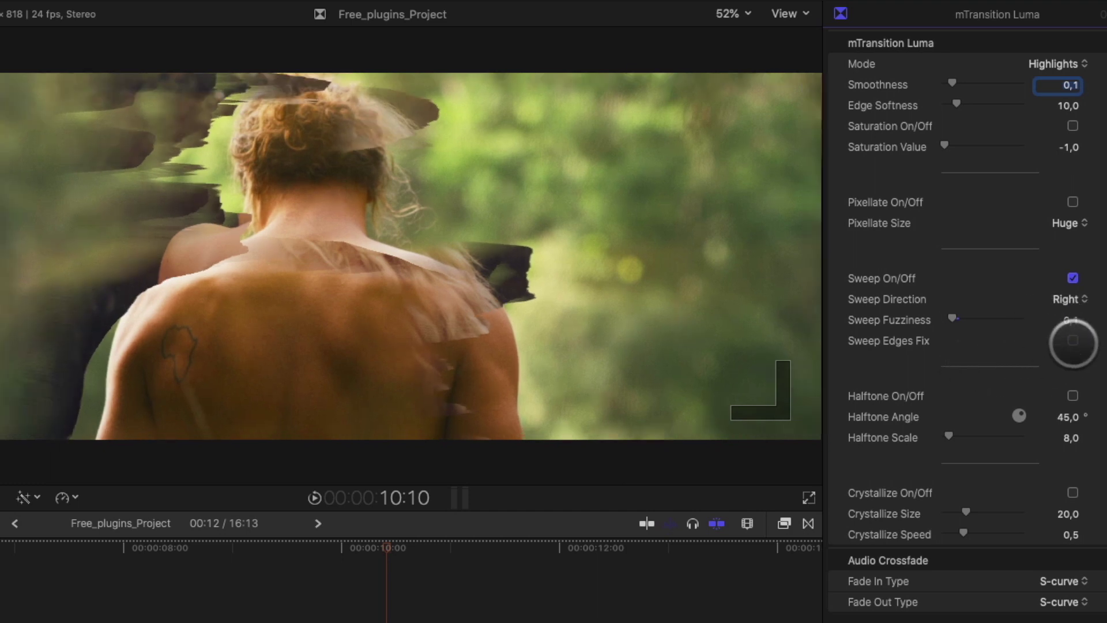
{"action": "left_click", "coordinate": [1070, 298]}
{"action": "left_click", "coordinate": [1070, 314]}
{"action": "left_click", "coordinate": [1064, 297]}
{"action": "left_click", "coordinate": [1064, 249]}
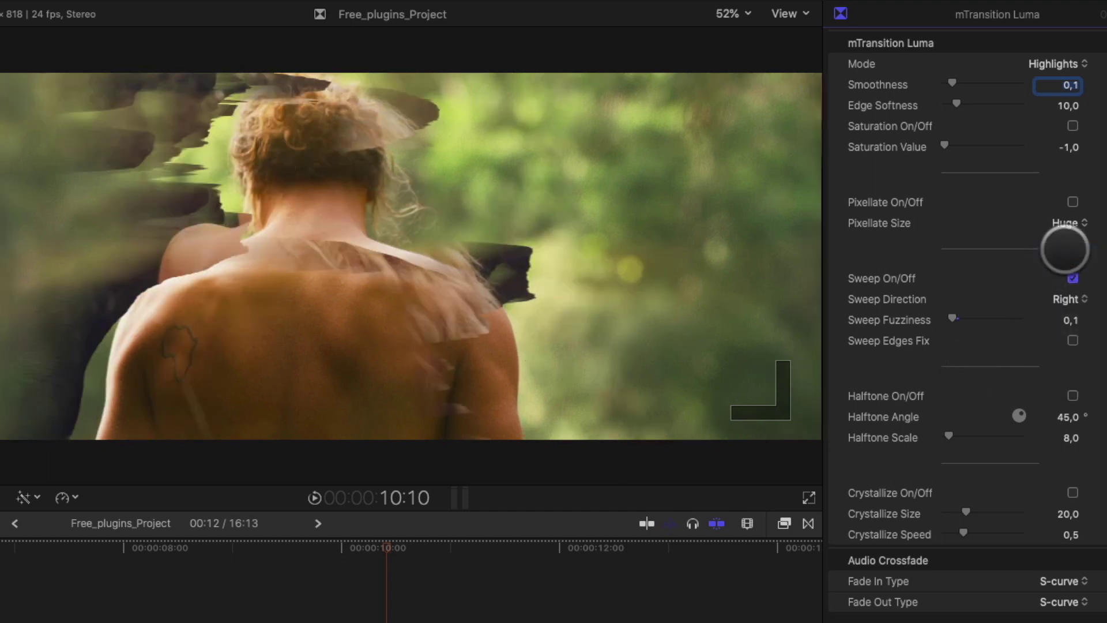
{"action": "left_click", "coordinate": [1072, 277]}
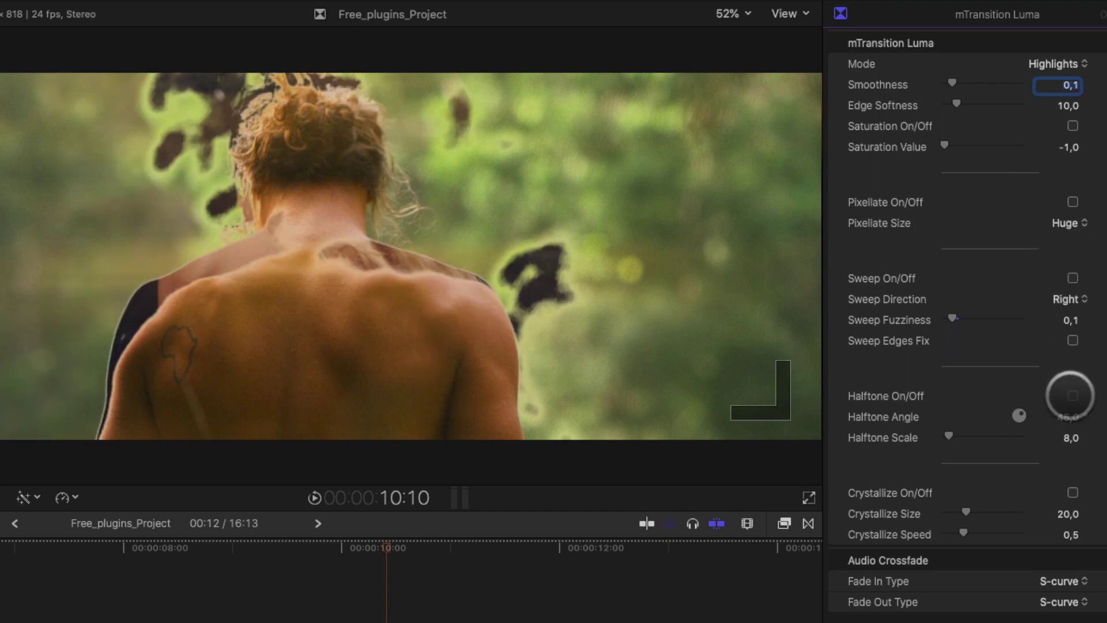
Preview Halftone at Scale 2,0 and Angle 80,0, then switch it off.
{"action": "left_click", "coordinate": [1072, 396]}
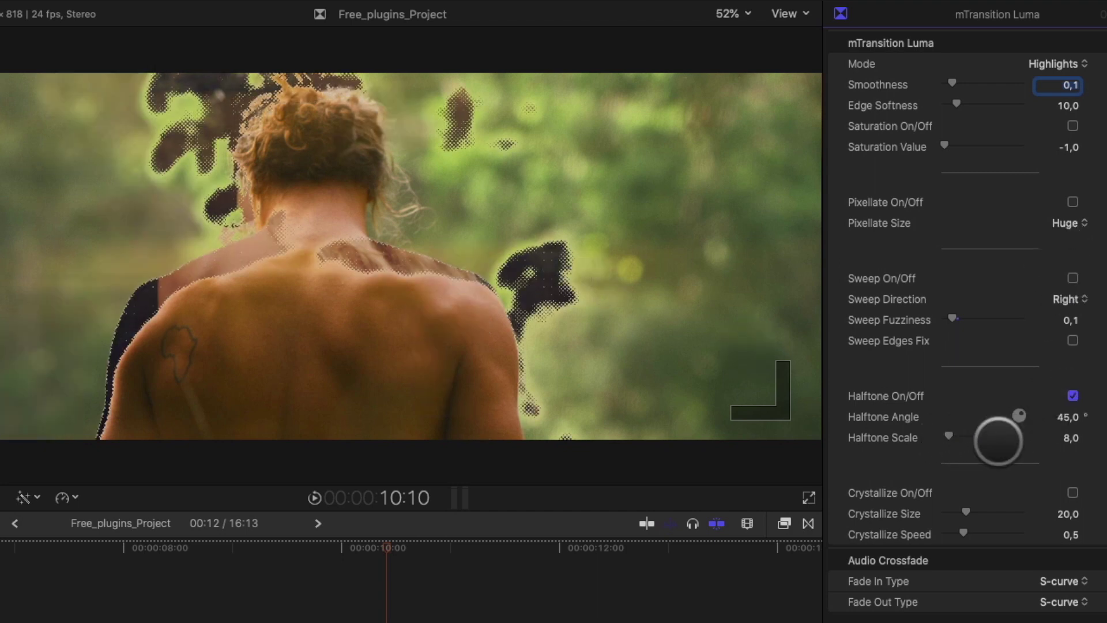
{"action": "left_click_drag", "start_coordinate": [997, 438], "coordinate": [897, 438]}
{"action": "left_click_drag", "start_coordinate": [1065, 416], "coordinate": [1070, 412]}
{"action": "left_click", "coordinate": [1072, 395]}
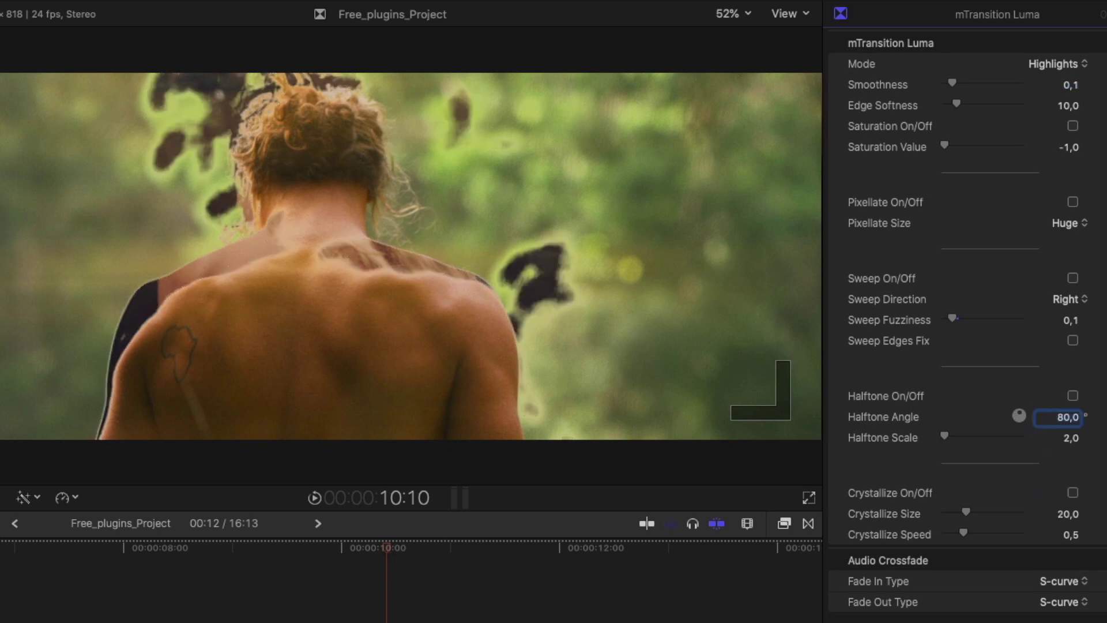
Play the transition with Crystallize at Size 45,0, then switch Crystallize off.
{"action": "left_click", "coordinate": [1072, 492]}
{"action": "mouse_move", "coordinate": [965, 511]}
{"action": "left_mouse_down"}
{"action": "mouse_move", "coordinate": [996, 511]}
{"action": "mouse_move", "coordinate": [969, 531]}
{"action": "left_mouse_up"}
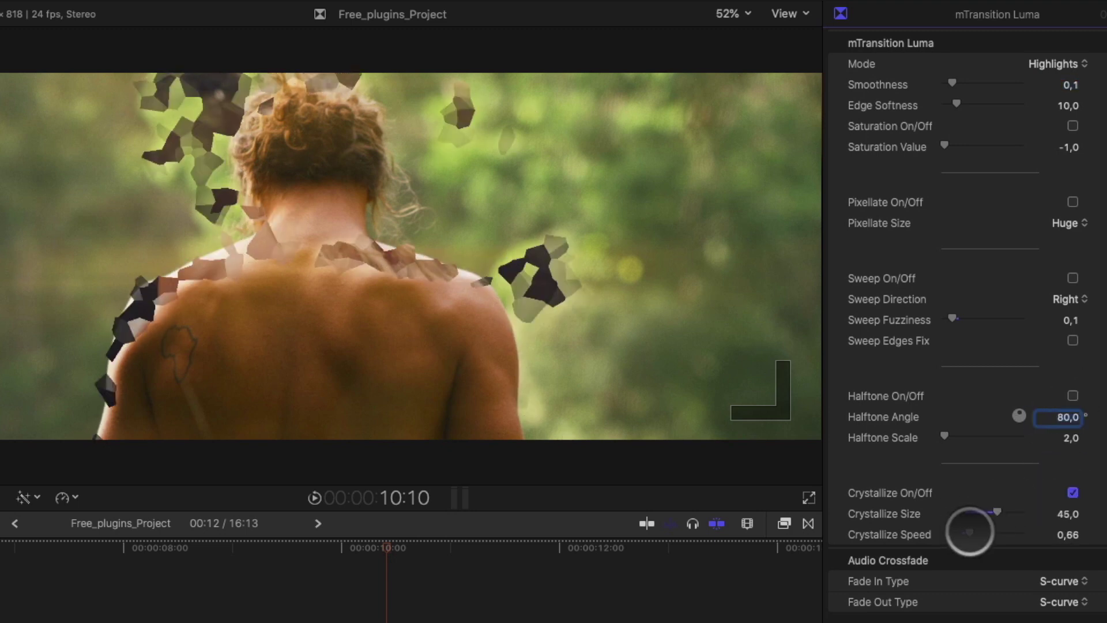
{"action": "key", "text": "space"}
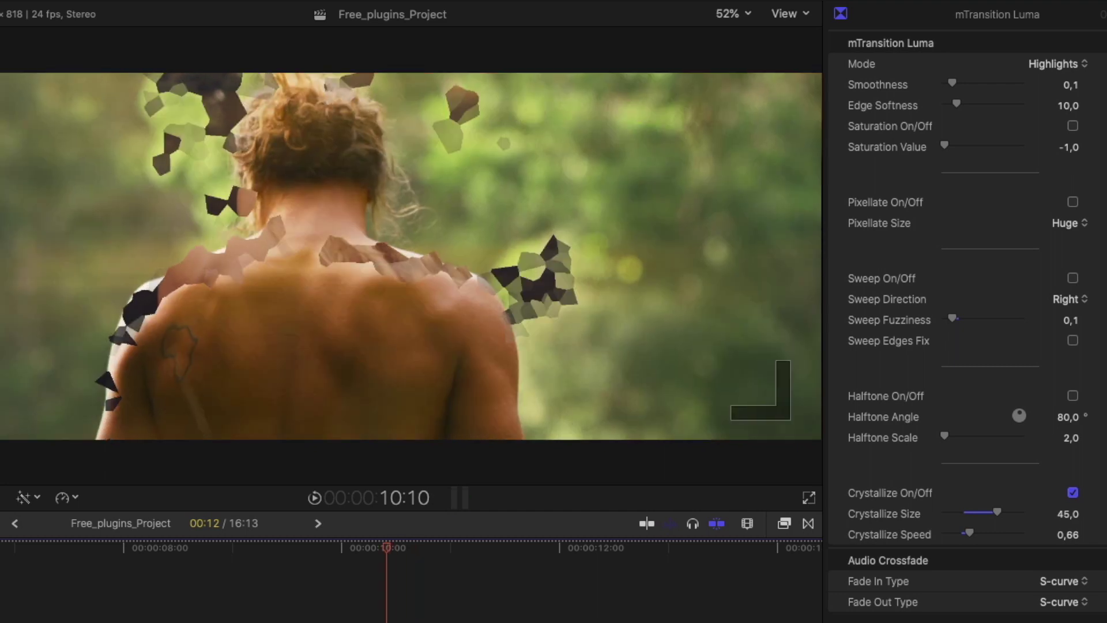
{"action": "left_click", "coordinate": [1073, 493]}
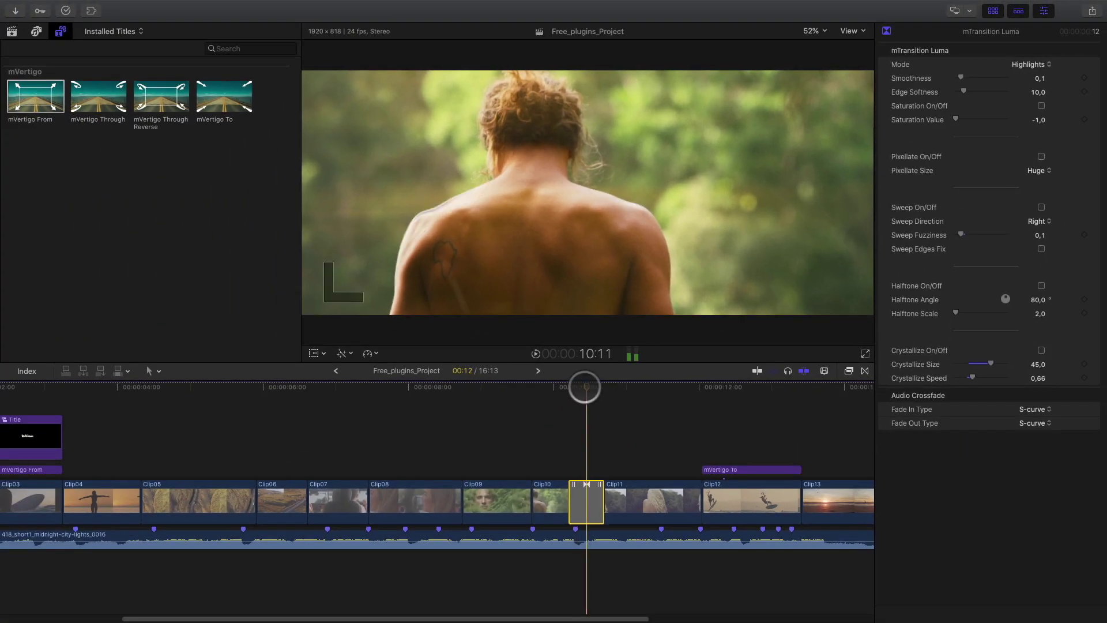
{"action": "left_click_drag", "start_coordinate": [584, 386], "coordinate": [537, 400]}
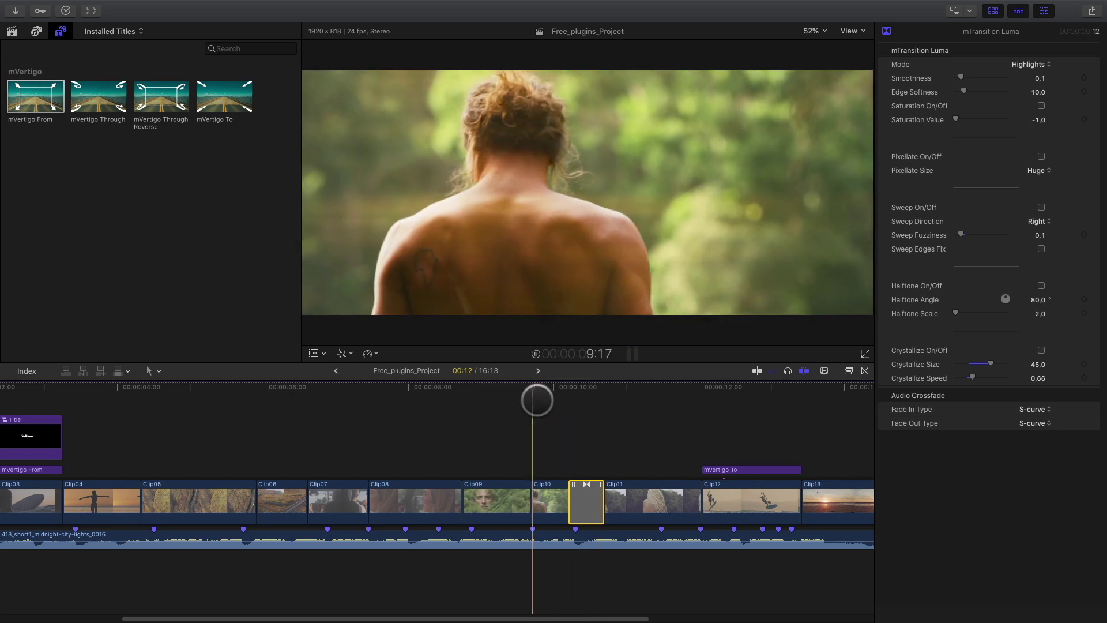